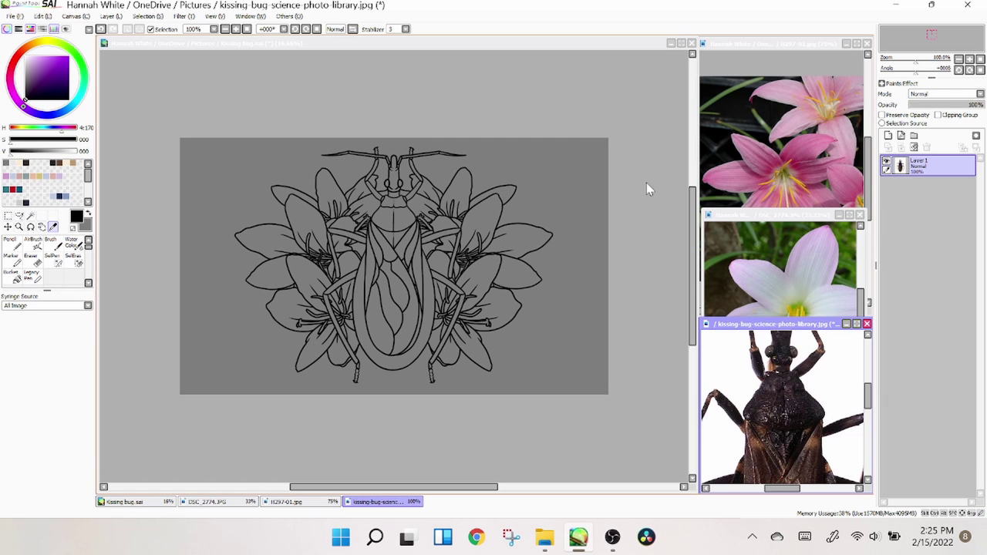
# Step: Name the new layer at the top of the stack "color palette" and dab a dark charcoal swatch beside the drawing with the Brush
pyautogui.click(646, 183)
pyautogui.click(922, 163)
pyautogui.doubleClick(921, 163)
pyautogui.write('color palette')
pyautogui.press('Return')
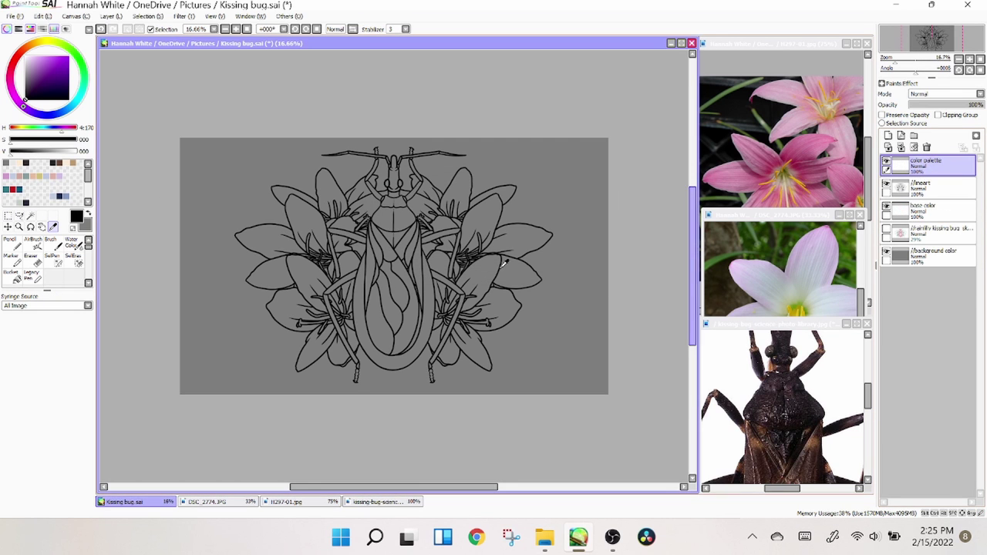
pyautogui.press('b')
pyautogui.click(551, 176)
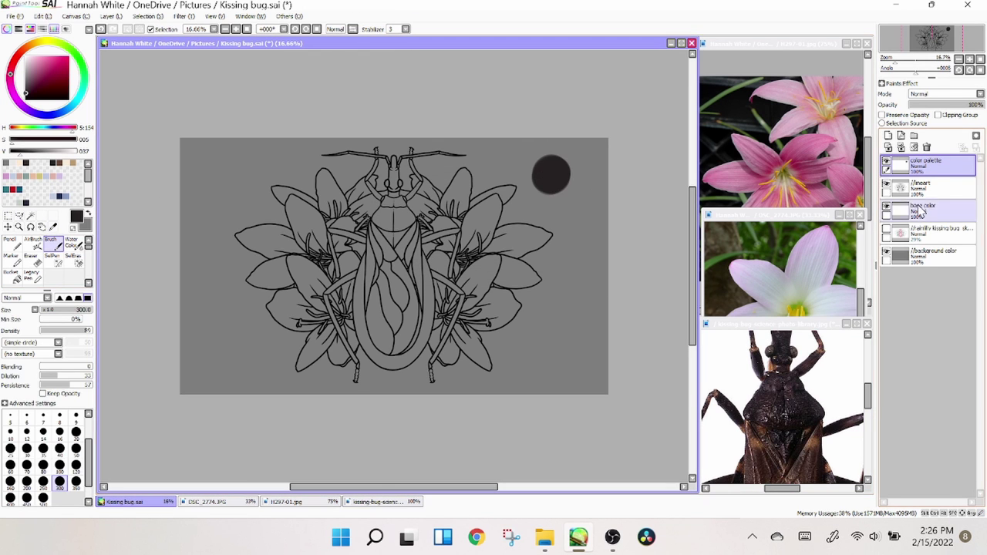
# Step: Select the empty background around the bug and flowers on the lineart layer with the magic wand
pyautogui.press('w')
pyautogui.click(665, 203)
pyautogui.scroll(10, 105, 275)
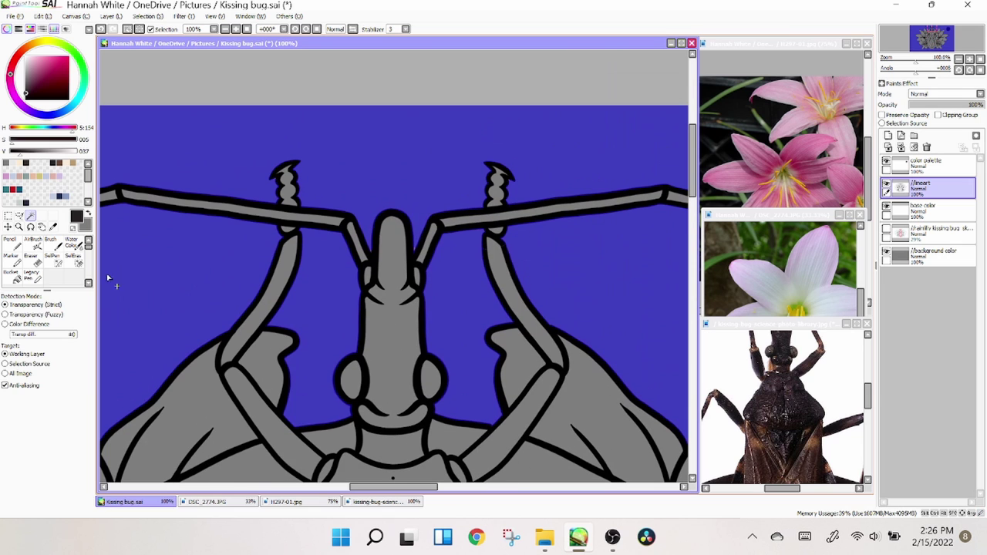
# Step: Refine the background selection along the outlines of the petals and the bug with the selection pen and magic wand
pyautogui.click(53, 260)
pyautogui.moveTo(392, 489); pyautogui.dragTo(682, 307)
pyautogui.press('w')
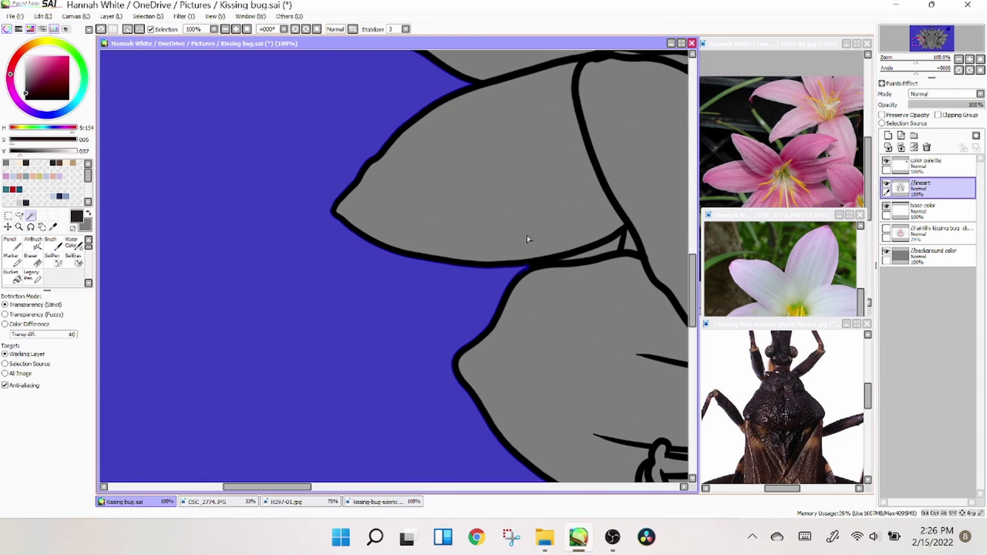
pyautogui.click(54, 260)
pyautogui.moveTo(293, 488); pyautogui.dragTo(505, 489)
pyautogui.scroll(3, 308, 308)
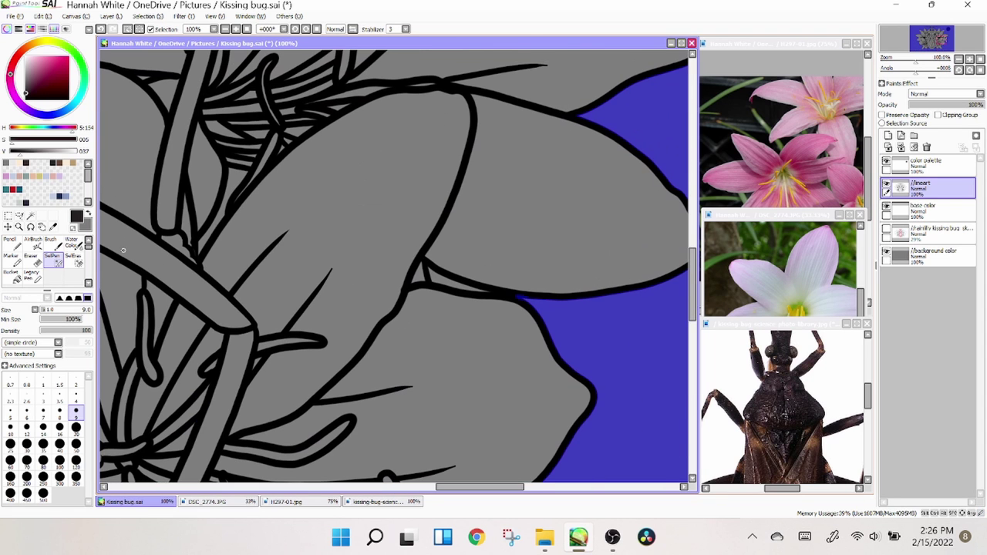
pyautogui.moveTo(692, 281); pyautogui.dragTo(678, 201)
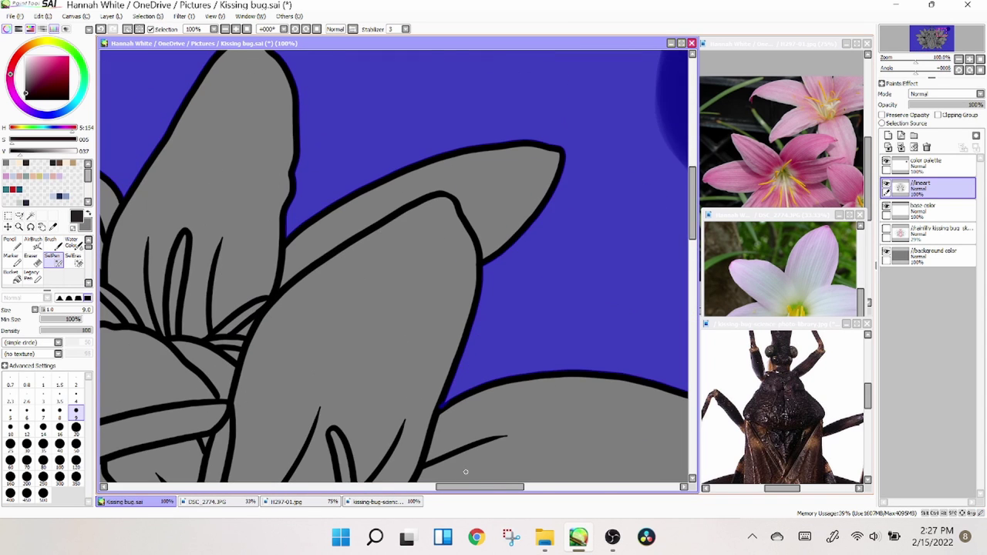
pyautogui.moveTo(463, 487); pyautogui.dragTo(367, 485)
pyautogui.scroll(-5, 367, 484)
pyautogui.click(236, 28)
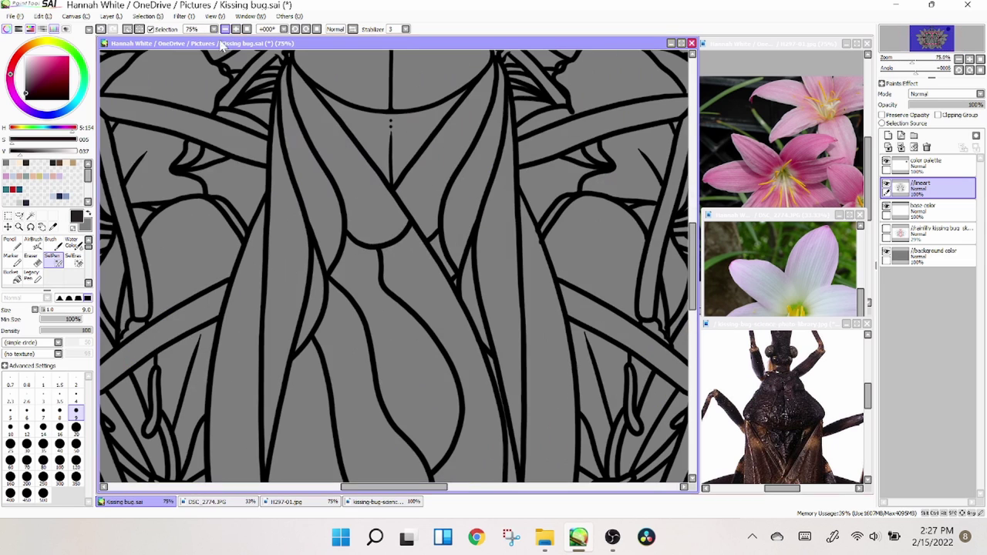
pyautogui.press('w')
pyautogui.click(231, 193)
pyautogui.click(549, 194)
# Step: Invert the selection, fill the bug and flowers with dark charcoal on the base color layer, and save the drawing
pyautogui.click(245, 29)
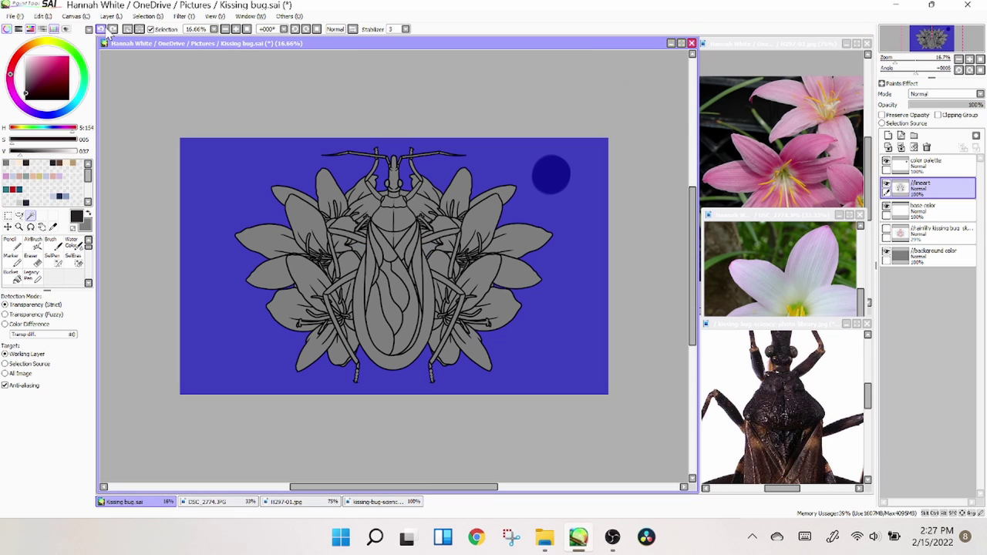
pyautogui.click(139, 28)
pyautogui.click(110, 15)
pyautogui.click(220, 121)
pyautogui.click(16, 15)
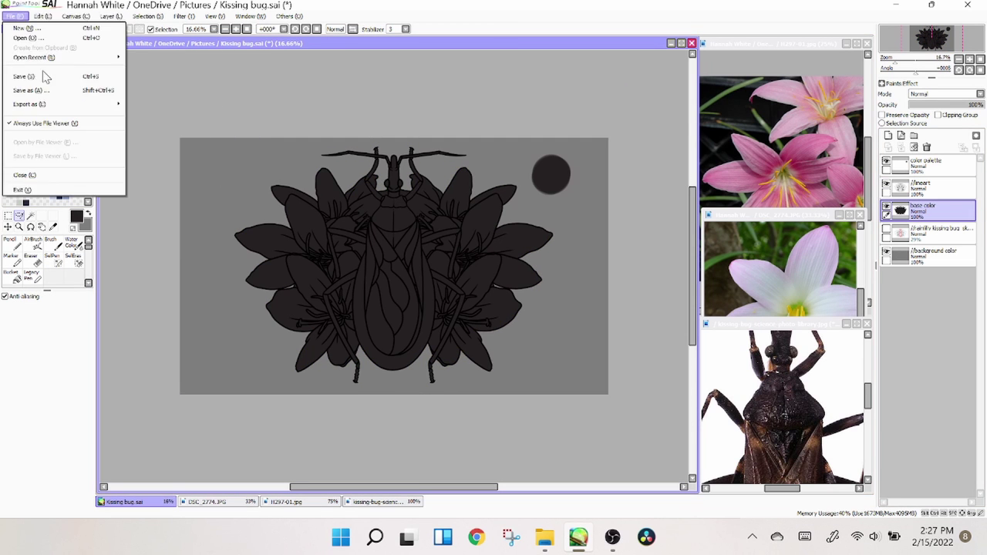
pyautogui.click(45, 77)
# Step: Fill both of the bug's eyes with near-black on a new layer above the base color layer
pyautogui.hotkey('ctrl', 'shift', 'n')
pyautogui.hotkey('ctrl', '+')
pyautogui.hotkey('ctrl', '+')
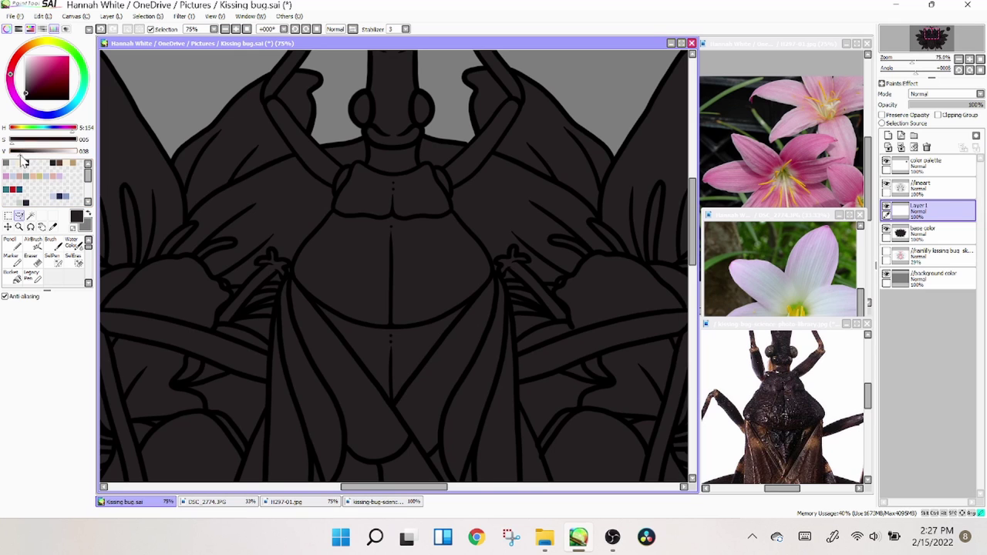
pyautogui.click(360, 108)
pyautogui.click(422, 108)
pyautogui.click(111, 15)
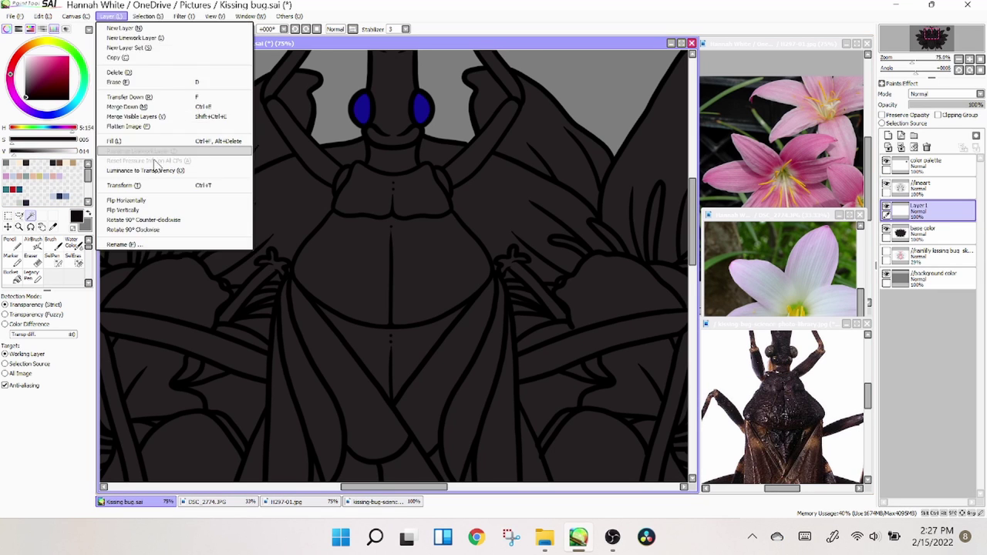
pyautogui.click(220, 121)
pyautogui.hotkey('ctrl', '-')
pyautogui.hotkey('ctrl', '-')
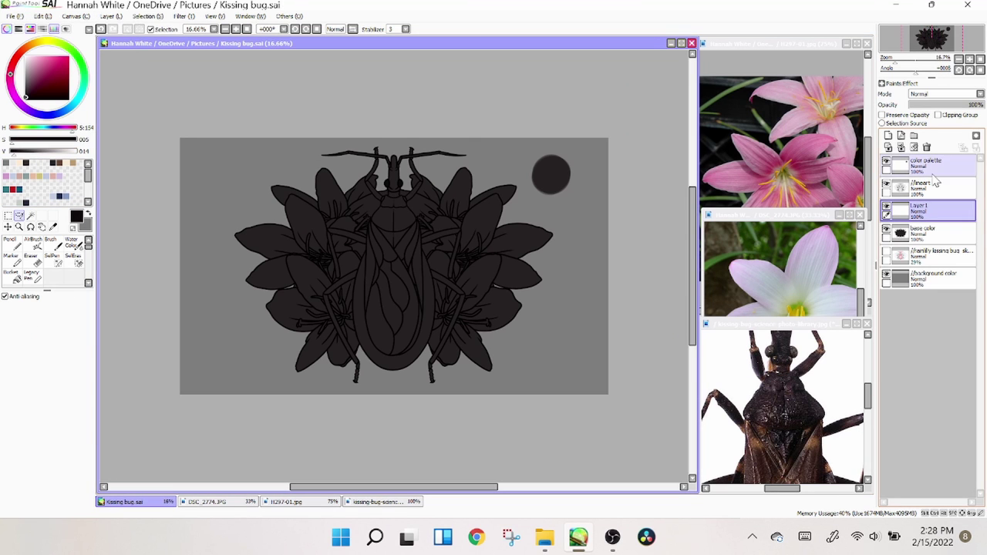
# Step: Sample the dark brown of the wings from the kissing bug photo and select the bug's wings, including their inner vein lines
pyautogui.hotkey('ctrl', 'Tab')
pyautogui.click(224, 28)
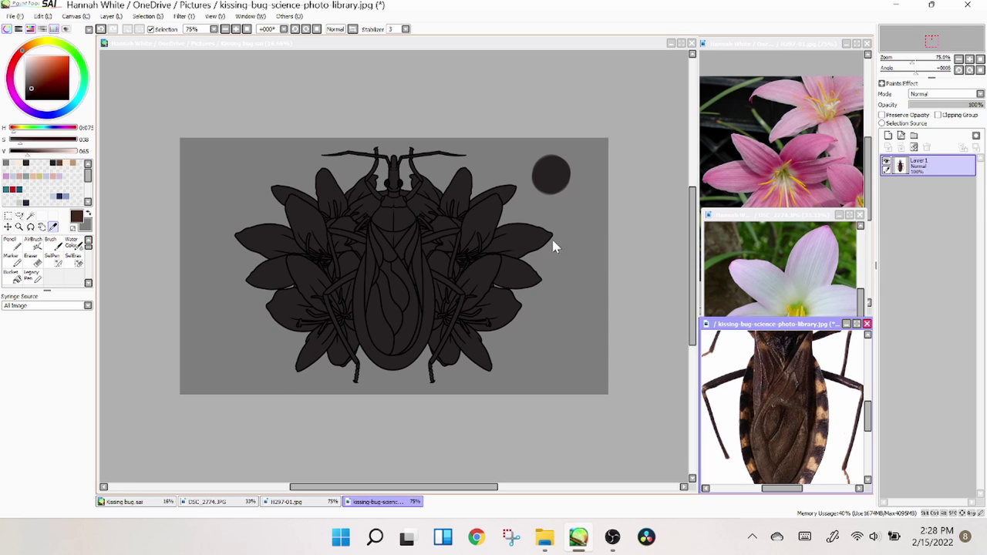
pyautogui.click(553, 244)
pyautogui.press('e')
pyautogui.moveTo(363, 199)
pyautogui.mouseDown()
pyautogui.moveTo(411, 229)
pyautogui.moveTo(368, 286)
pyautogui.mouseUp()
pyautogui.hotkey('ctrl', '+')
pyautogui.hotkey('ctrl', '+')
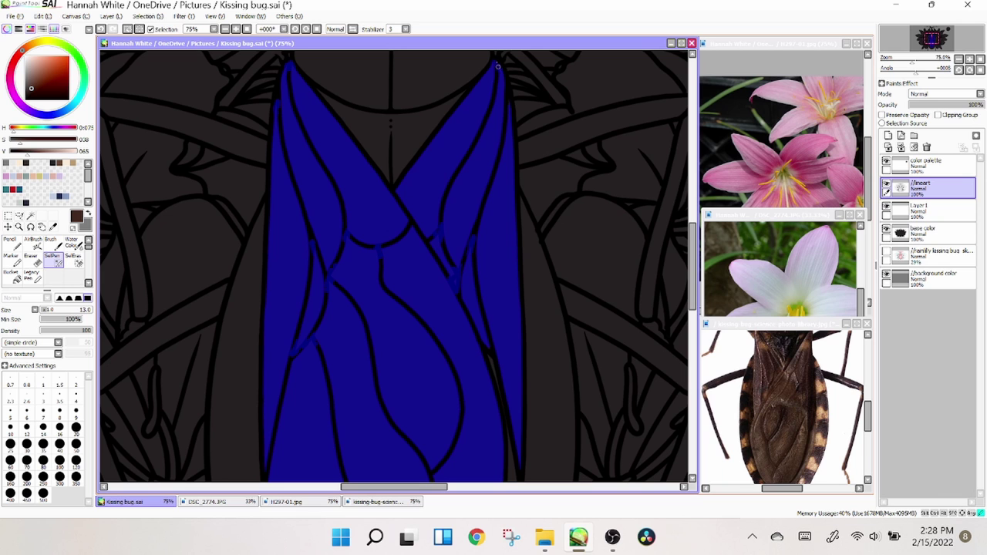
pyautogui.scroll(-3, 486, 346)
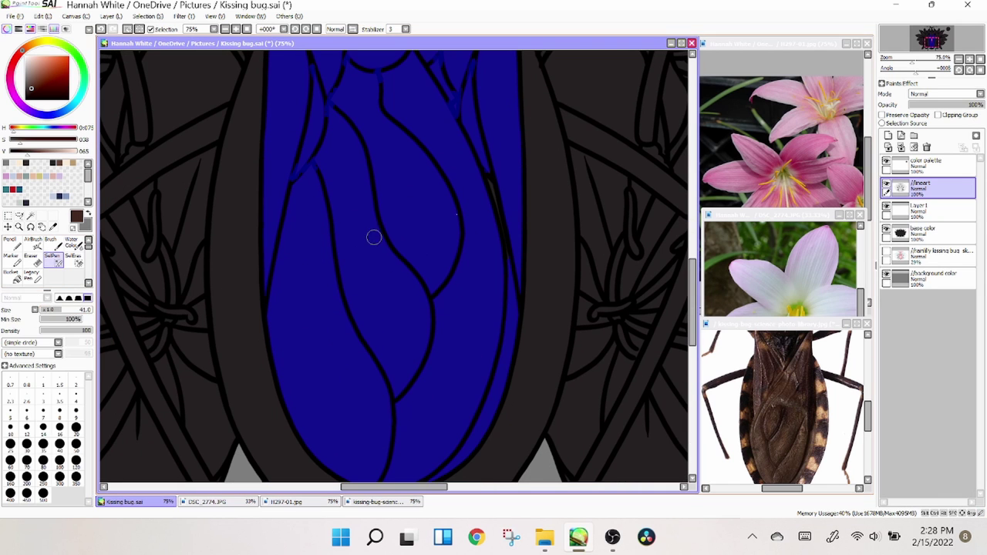
pyautogui.scroll(-2, 290, 252)
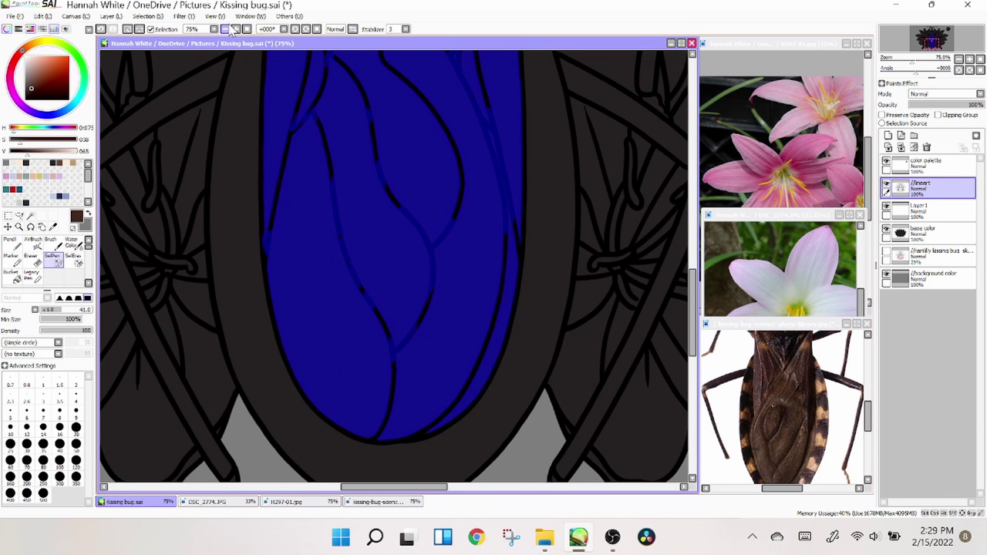
# Step: Fill the selected wings with the sampled dark brown on Layer1
pyautogui.hotkey('ctrl', '-')
pyautogui.hotkey('ctrl', '-')
pyautogui.hotkey('ctrl', '-')
pyautogui.hotkey('ctrl', '-')
pyautogui.hotkey('ctrl', '-')
pyautogui.click(110, 16)
pyautogui.click(154, 141)
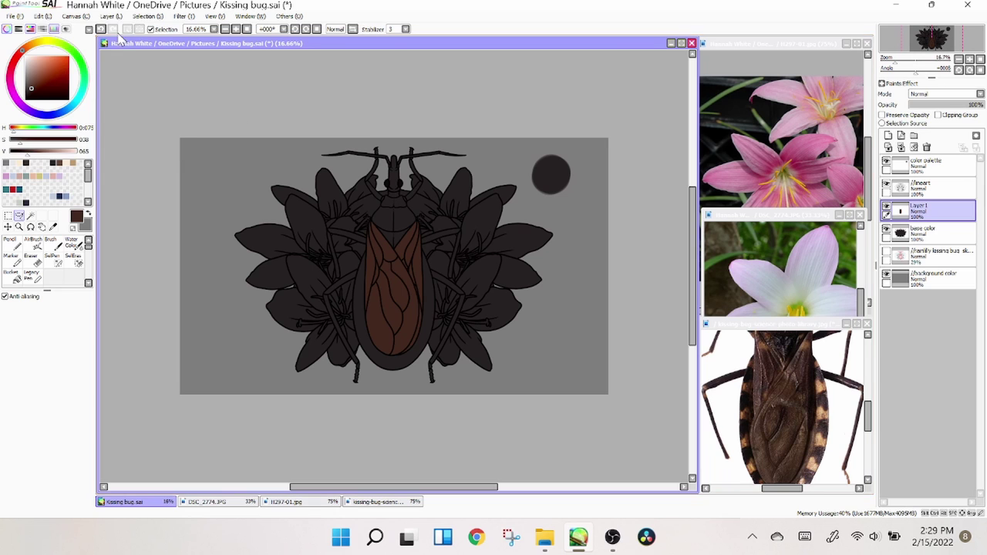
# Step: Sample a lighter brown from the kissing bug reference photo
pyautogui.click(779, 401)
pyautogui.hotkey('ctrl', 's')
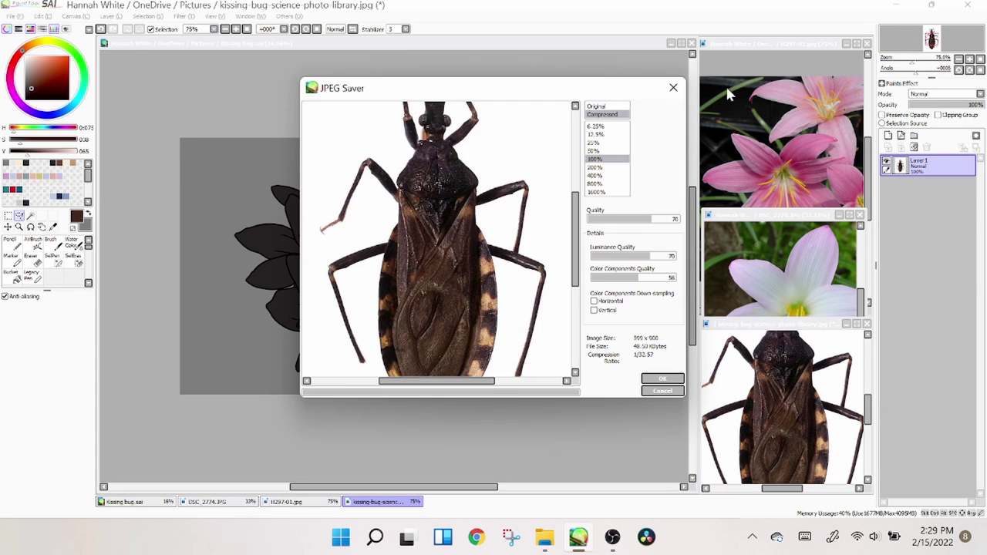
pyautogui.press('Escape')
pyautogui.press('alt')
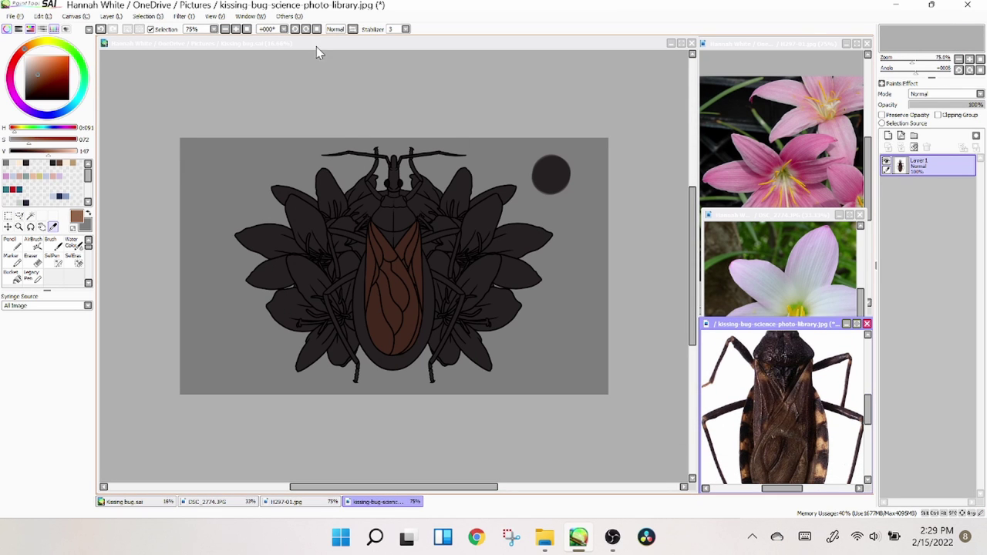
# Step: Paint the lighter brown over the upper corners of both wings on a new layer with the Water Color brush at size 100
pyautogui.click(316, 48)
pyautogui.hotkey('ctrl', '+')
pyautogui.hotkey('ctrl', '+')
pyautogui.hotkey('ctrl', '+')
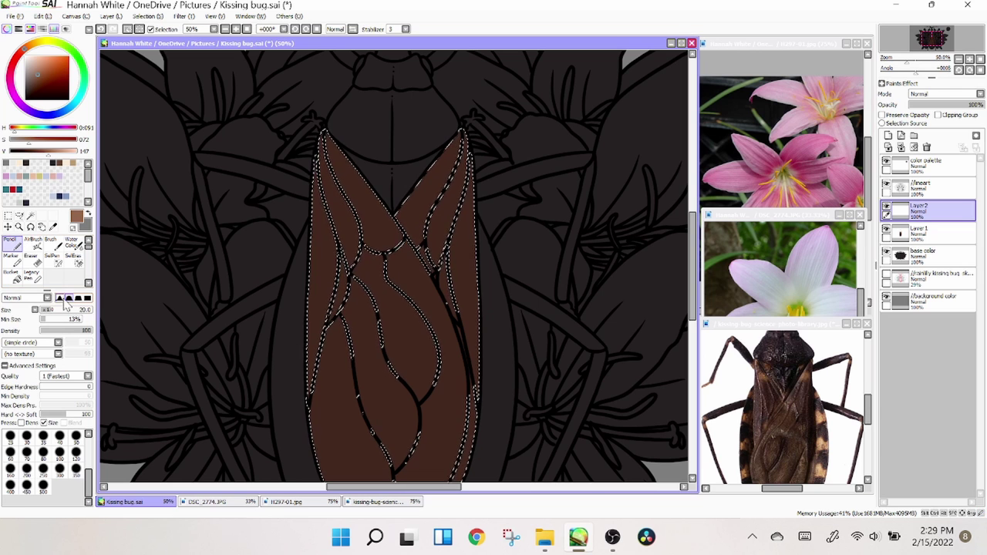
pyautogui.click(73, 244)
pyautogui.moveTo(326, 143); pyautogui.dragTo(346, 185)
pyautogui.moveTo(458, 139); pyautogui.dragTo(439, 185)
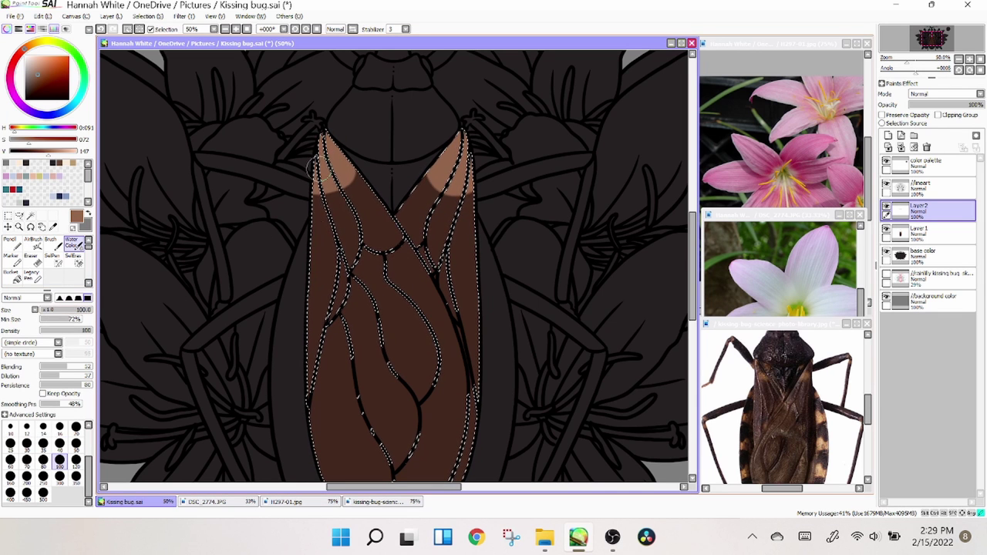
pyautogui.moveTo(314, 162); pyautogui.dragTo(347, 262)
pyautogui.moveTo(461, 177); pyautogui.dragTo(462, 247)
# Step: Add dark brown and lighter brown swatches next to the charcoal one on the color palette layer, using the Brush at size 300
pyautogui.click(378, 501)
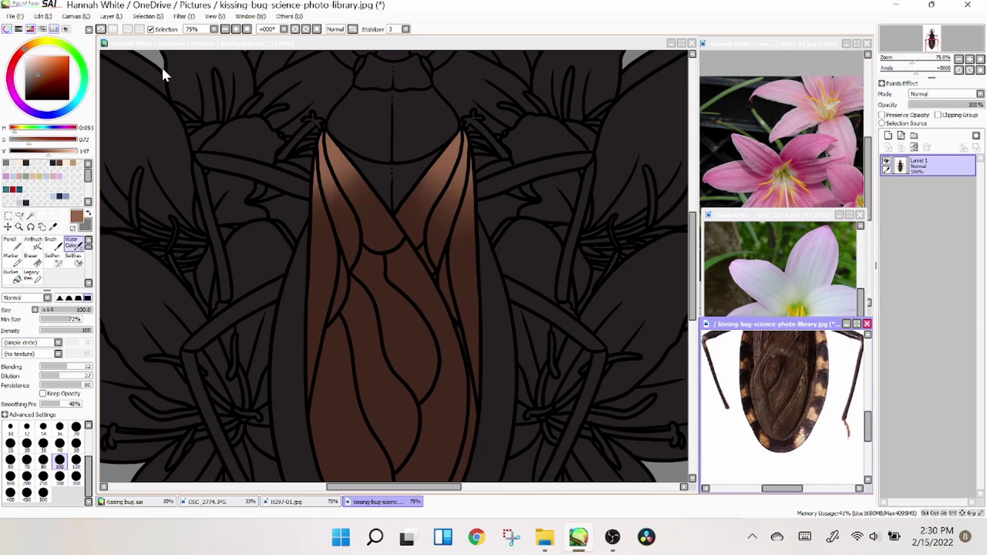
pyautogui.click(162, 73)
pyautogui.hotkey('ctrl', '-')
pyautogui.hotkey('ctrl', '-')
pyautogui.hotkey('ctrl', '-')
pyautogui.press('w')
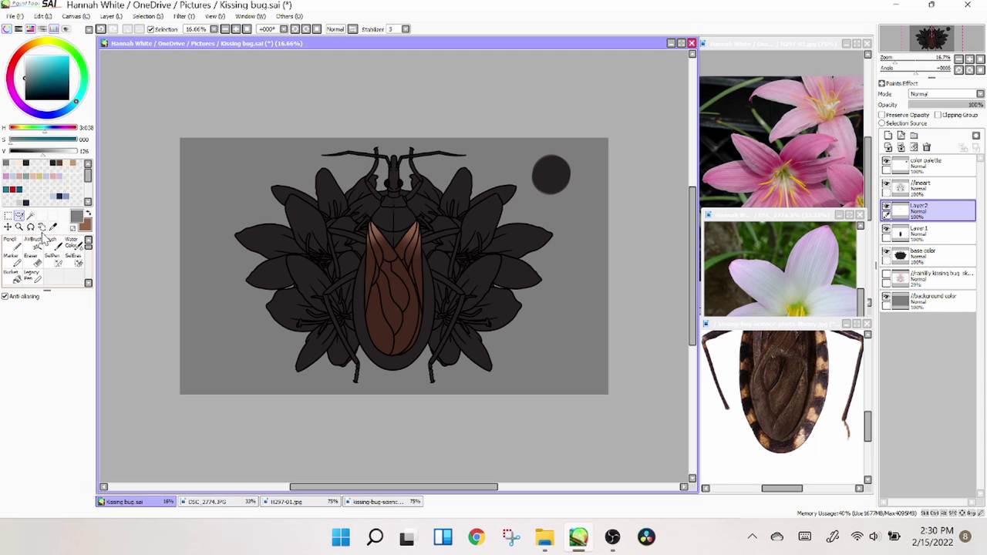
pyautogui.click(51, 242)
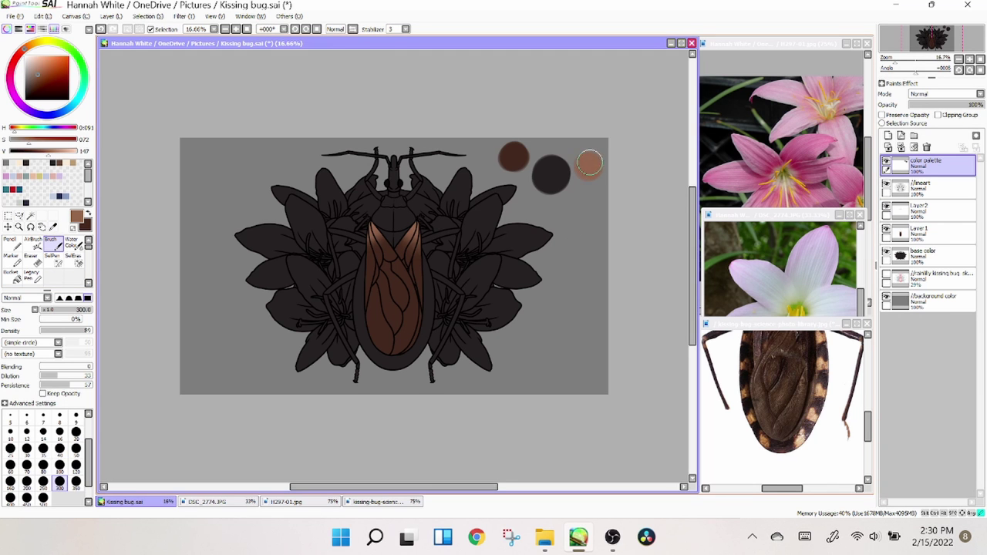
# Step: Sample the dark color of the abdomen's edge from the kissing bug photo and select the abdomen border around the drawn wings
pyautogui.hotkey('ctrl', 'Tab')
pyautogui.click(53, 226)
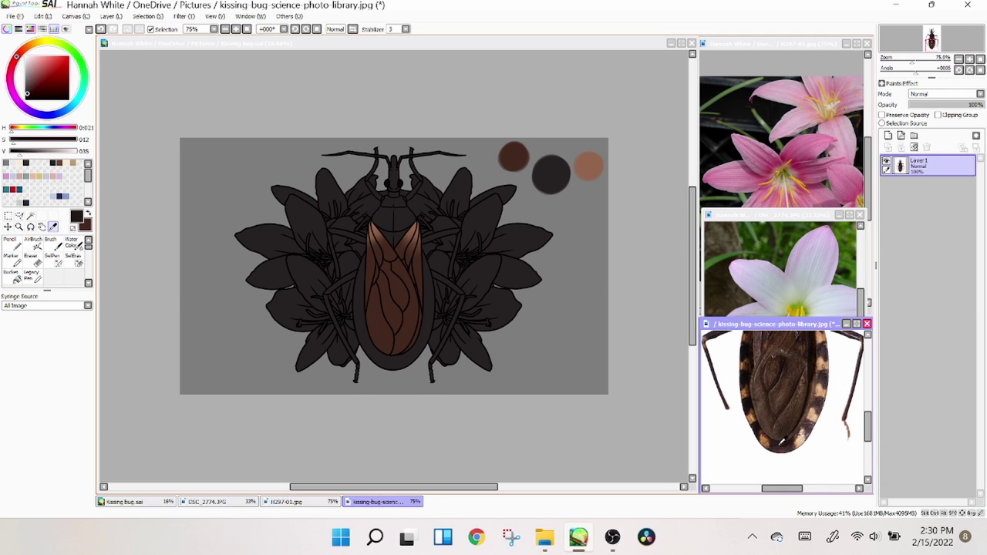
pyautogui.hotkey('ctrl', 'Tab')
pyautogui.hotkey('ctrl', '+')
pyautogui.hotkey('ctrl', '+')
pyautogui.hotkey('ctrl', '+')
pyautogui.hotkey('ctrl', '+')
pyautogui.hotkey('ctrl', '+')
pyautogui.click(53, 259)
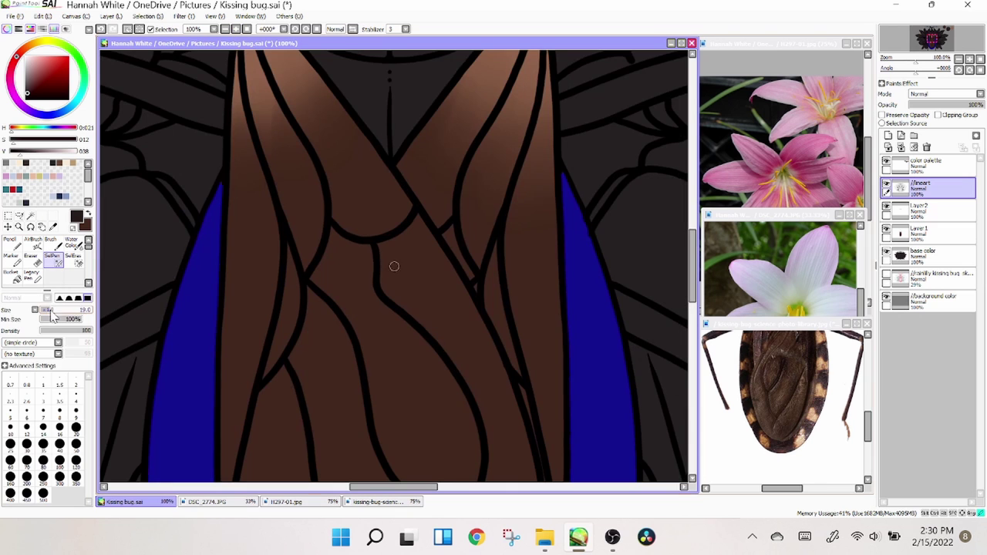
# Step: Fill the selected abdomen border with the sampled dark color on Layer1
pyautogui.hotkey('ctrl', '-')
pyautogui.hotkey('ctrl', '-')
pyautogui.hotkey('ctrl', '-')
pyautogui.click(922, 232)
pyautogui.click(52, 226)
pyautogui.click(407, 286)
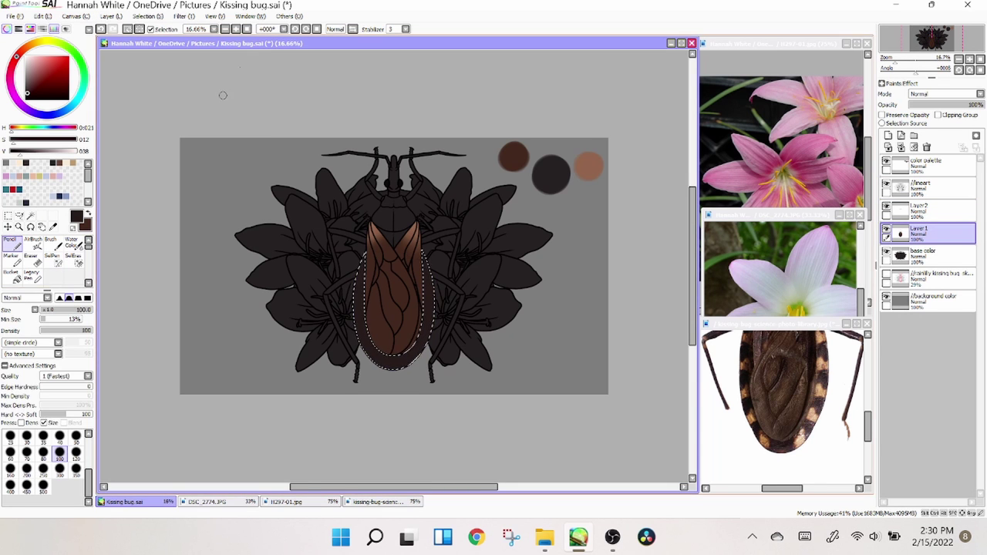
# Step: Adjust the abdomen border to near-black with Brightness and Contrast and clear the selection
pyautogui.hotkey('ctrl', '+')
pyautogui.hotkey('ctrl', '-')
pyautogui.hotkey('ctrl', '-')
pyautogui.click(184, 16)
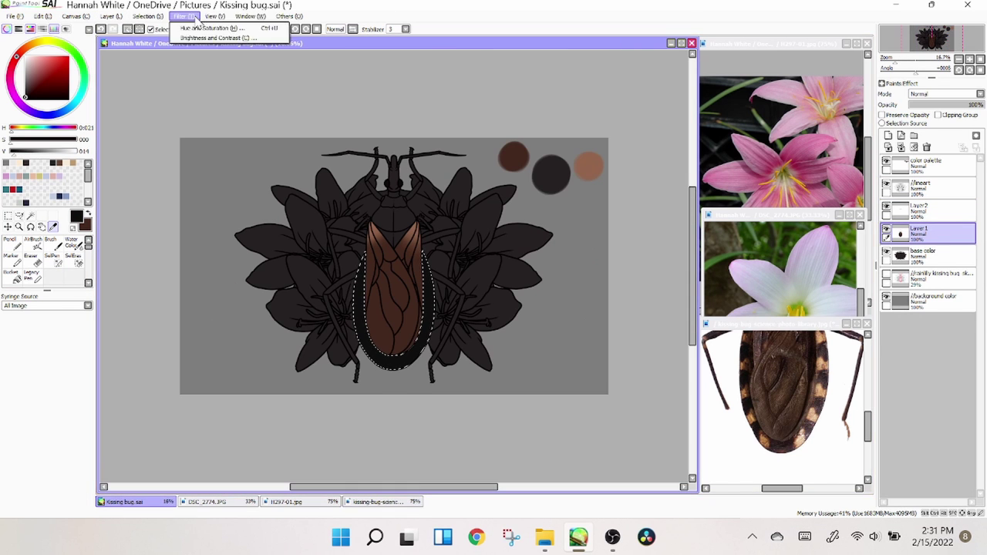
pyautogui.click(204, 38)
pyautogui.press('Return')
pyautogui.hotkey('ctrl', '+')
pyautogui.hotkey('ctrl', '+')
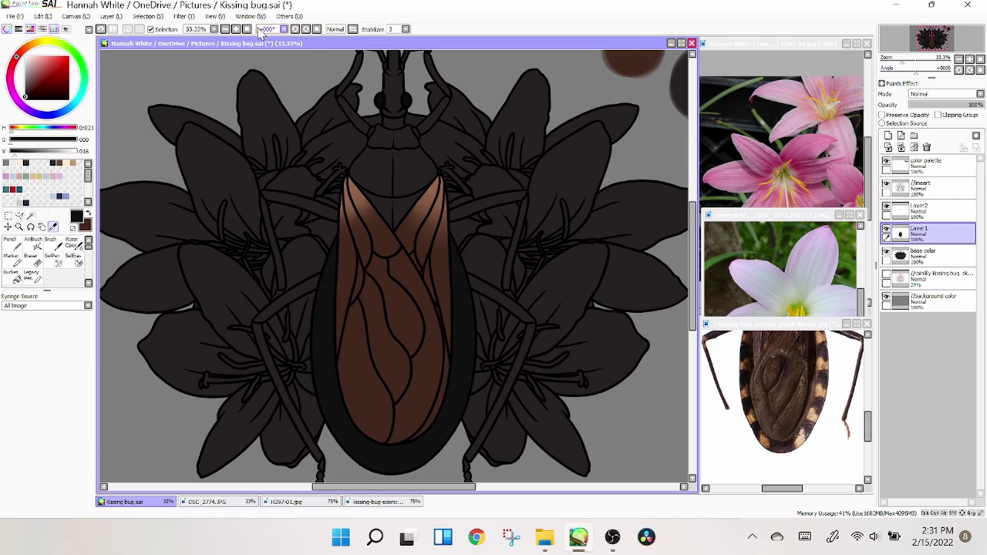
pyautogui.hotkey('ctrl', '-')
pyautogui.hotkey('ctrl', '-')
pyautogui.hotkey('ctrl', 'd')
# Step: Add near-black and tan swatches to the color palette layer, sampling the tan from the abdomen stripes in the bug photo
pyautogui.click(926, 161)
pyautogui.press('b')
pyautogui.click(586, 199)
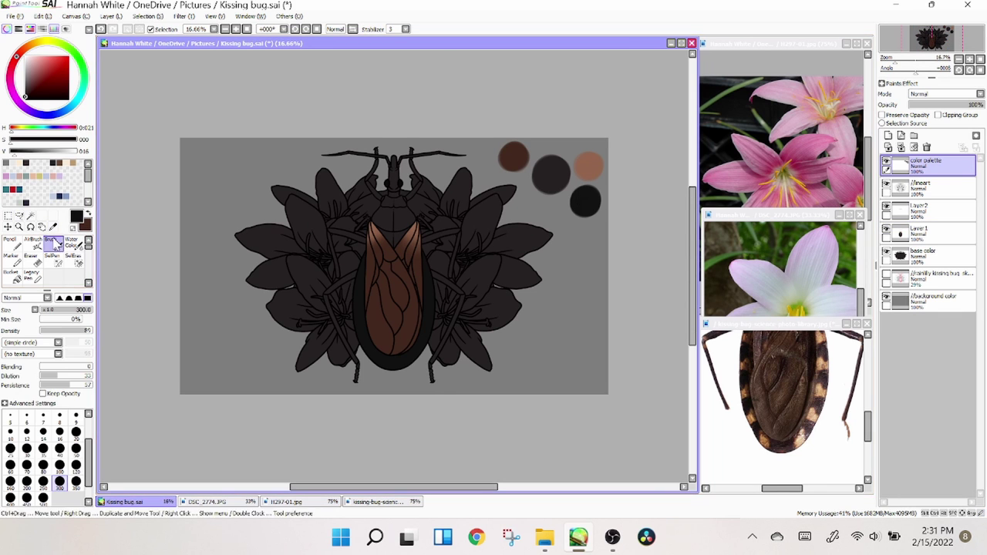
pyautogui.keyDown('alt'); pyautogui.click(825, 356); pyautogui.keyUp('alt')
pyautogui.click(585, 236)
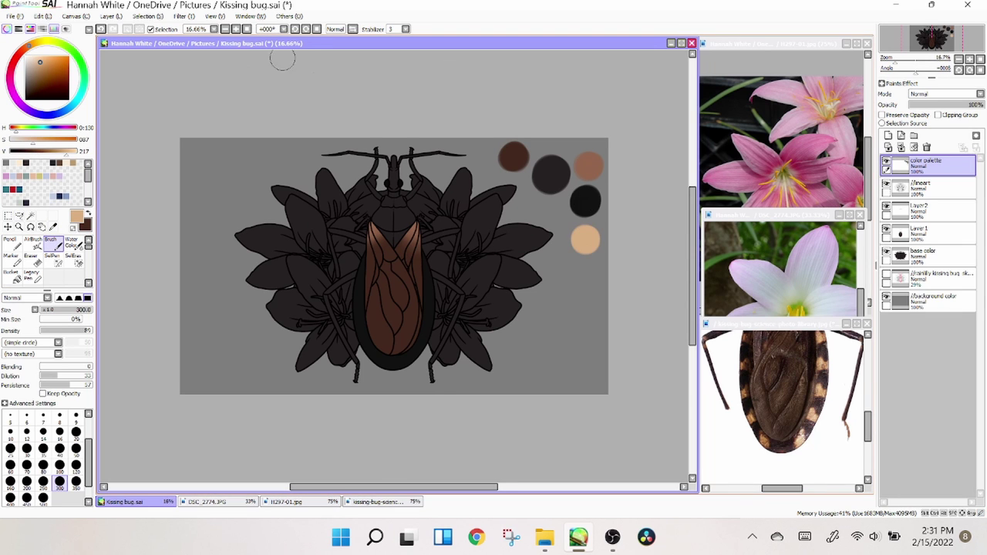
# Step: Merge Layer2 into Layer1 and select the bug's middle and hind lower leg segments from the lineart layer
pyautogui.click(922, 208)
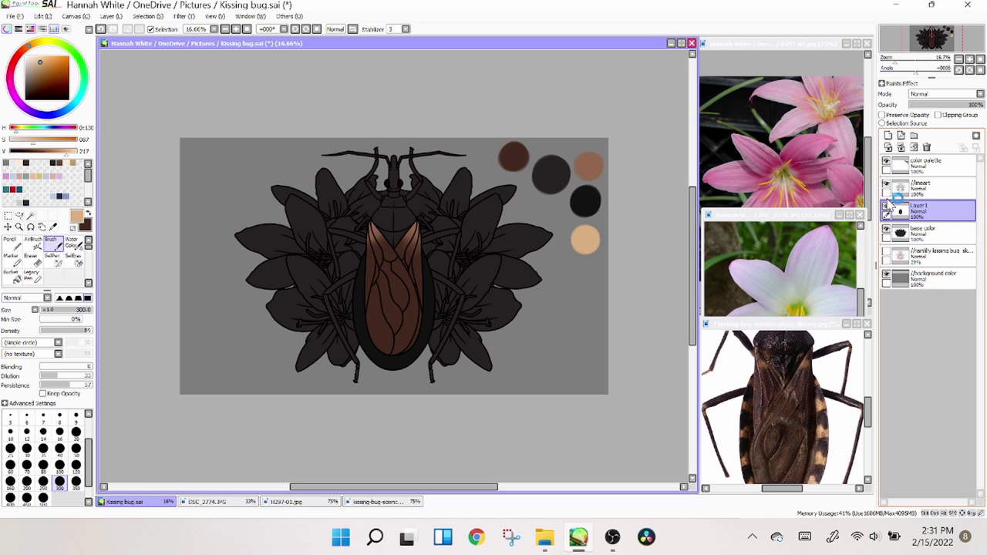
pyautogui.click(922, 187)
pyautogui.click(225, 29)
pyautogui.click(30, 215)
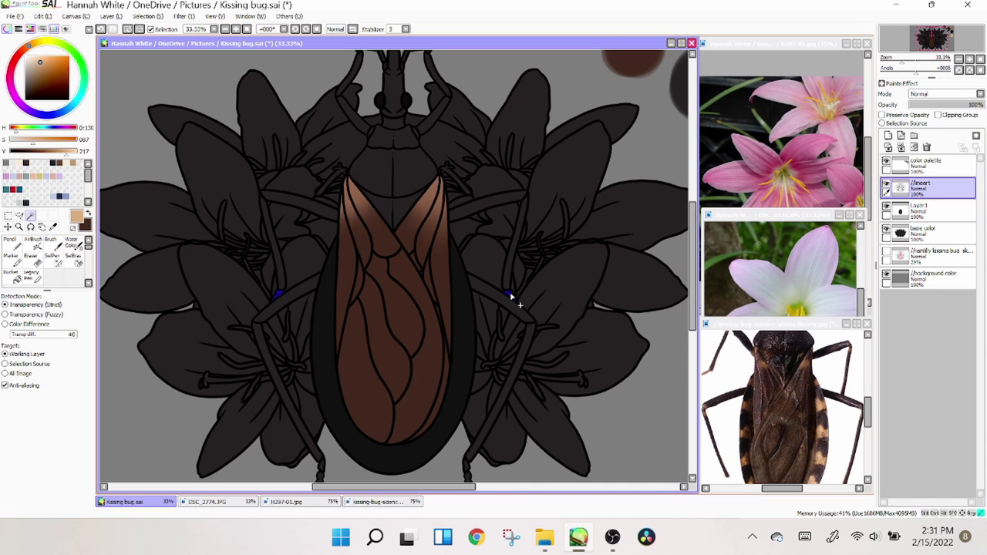
pyautogui.scroll(-3, 469, 406)
pyautogui.scroll(5, 286, 194)
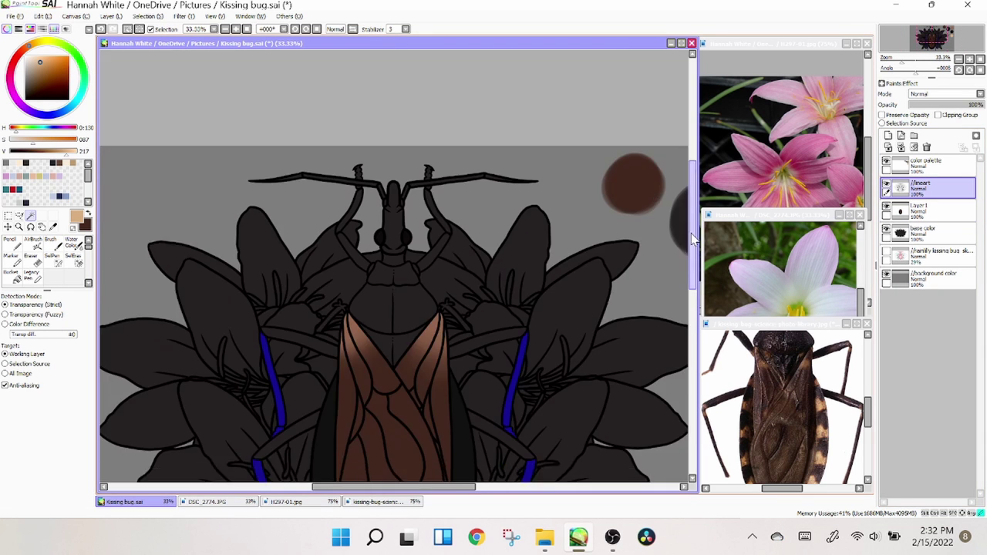
# Step: Add the front lower leg segments and their clawed feet to the selection, filling small gaps with the selection pen
pyautogui.click(472, 133)
pyautogui.scroll(3, 539, 192)
pyautogui.scroll(2, 385, 201)
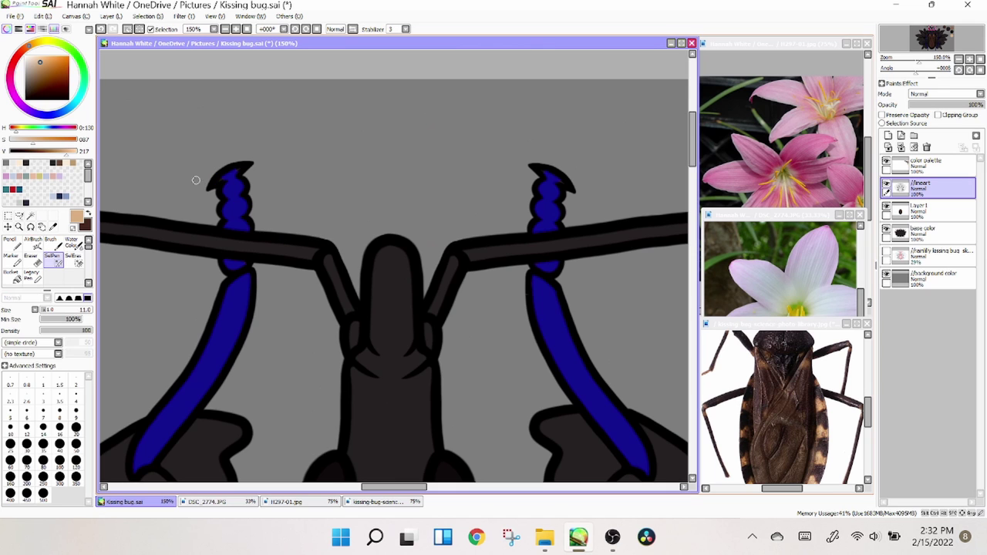
pyautogui.moveTo(601, 158); pyautogui.dragTo(360, 397)
pyautogui.scroll(-6, 361, 397)
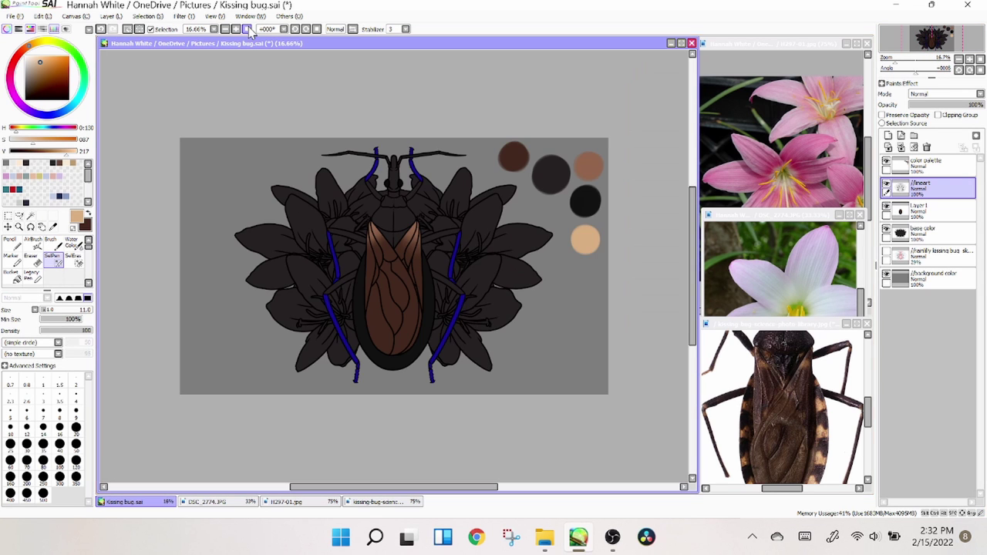
pyautogui.click(11, 243)
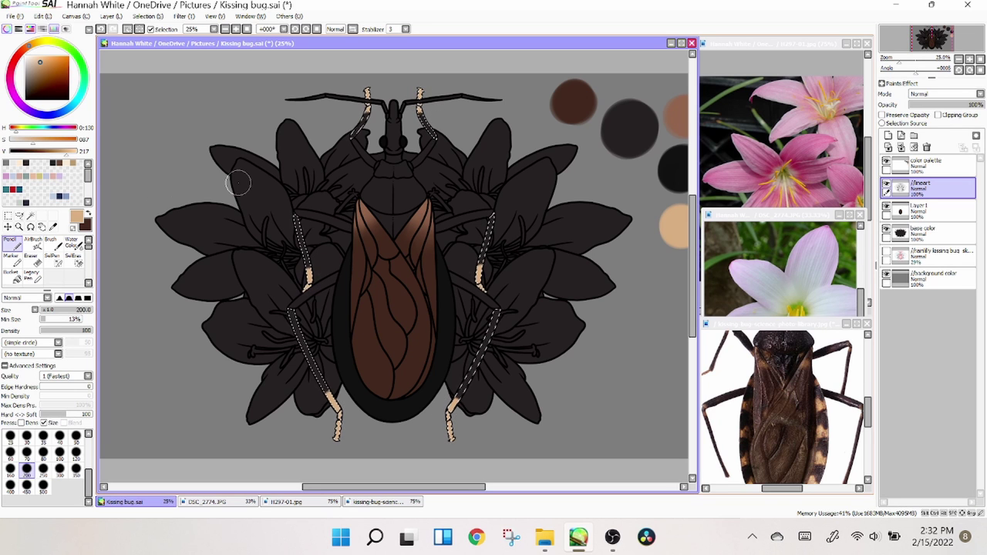
pyautogui.press('c')
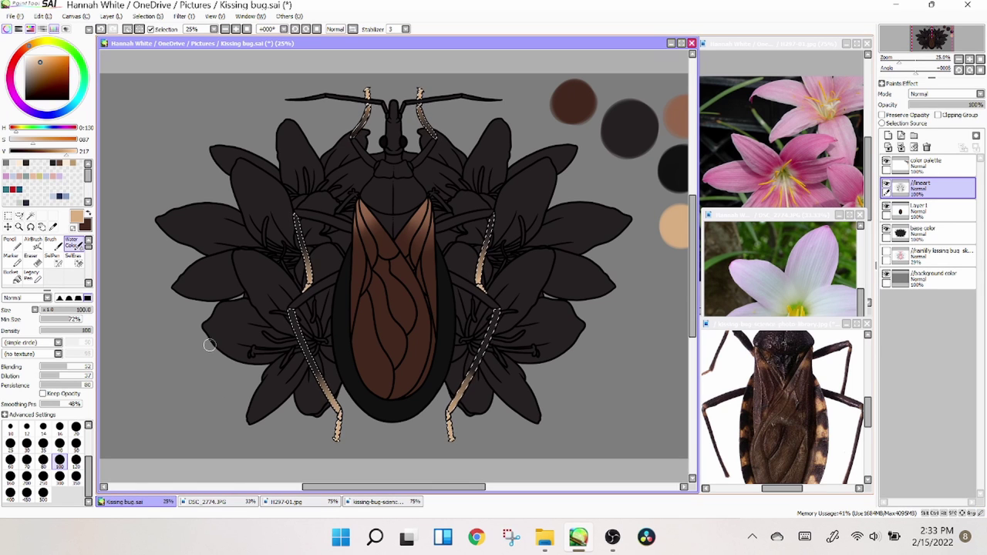
pyautogui.press('l')
pyautogui.hotkey('ctrl', 'd')
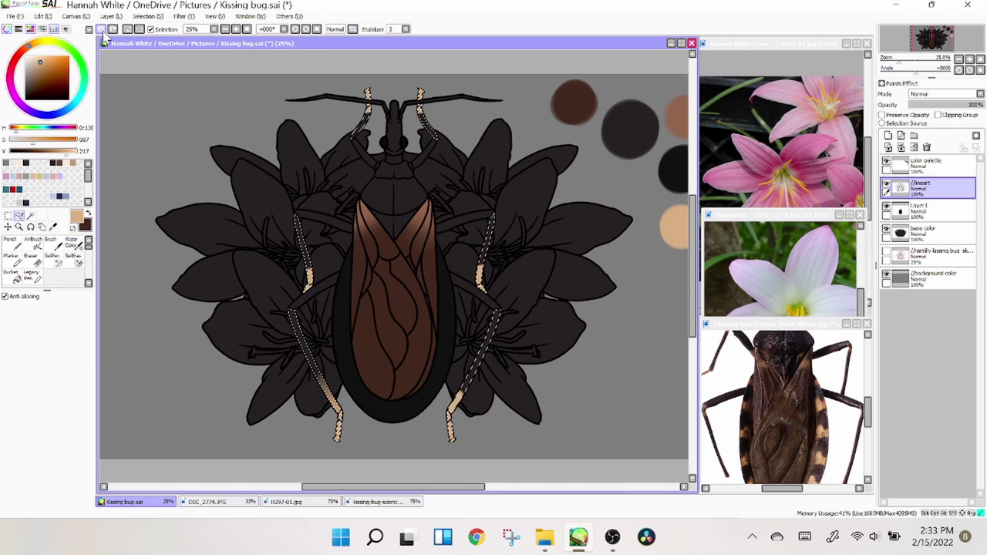
# Step: Paint the selected lower legs and feet tan on a new layer below the lineart, blend the tan toward the joints, and clear the selection
pyautogui.hotkey('ctrl', 'shift', 'n')
pyautogui.press('n')
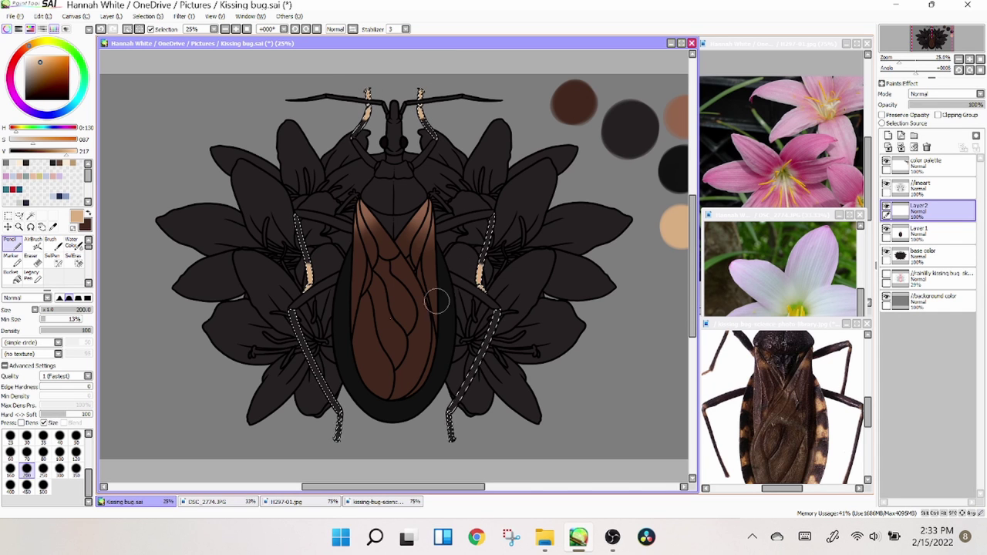
pyautogui.press('c')
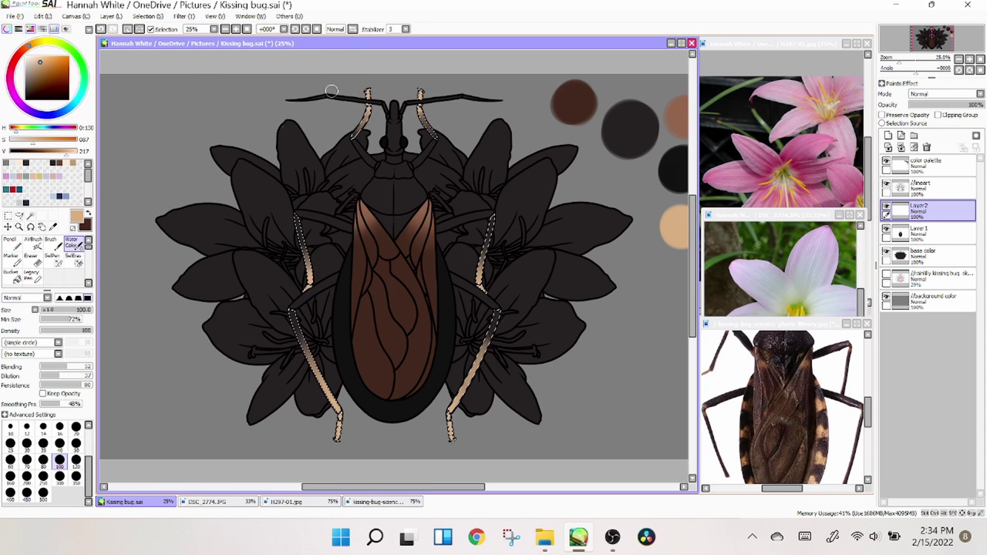
pyautogui.hotkey('ctrl', 'd')
pyautogui.press('a')
pyautogui.press('c')
pyautogui.press('a')
pyautogui.hotkey('ctrl', 'd')
pyautogui.hotkey('ctrl', '-')
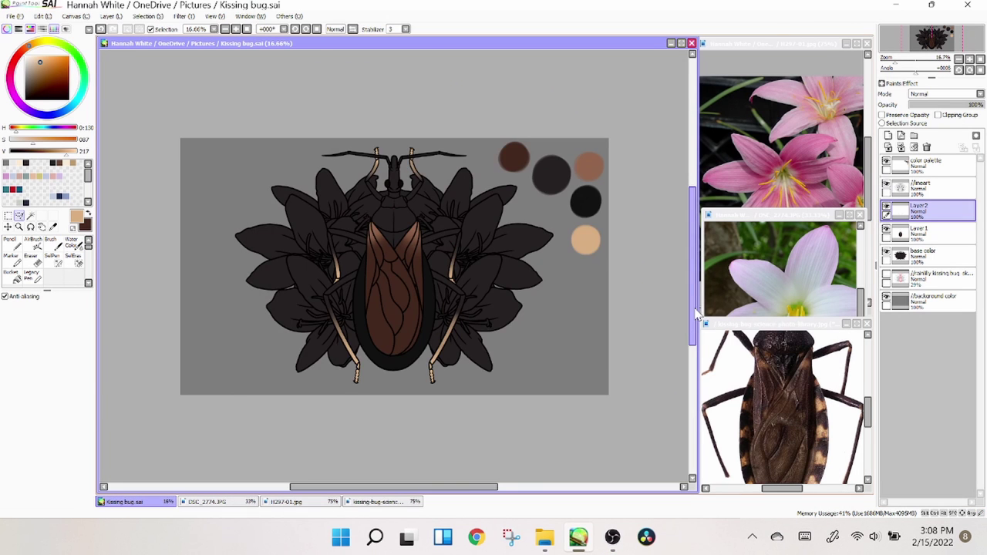
# Step: Pick the near-black color and select the bug's upper leg segments from the lineart layer
pyautogui.click(20, 217)
pyautogui.hotkey('ctrl', '+')
pyautogui.hotkey('ctrl', '-')
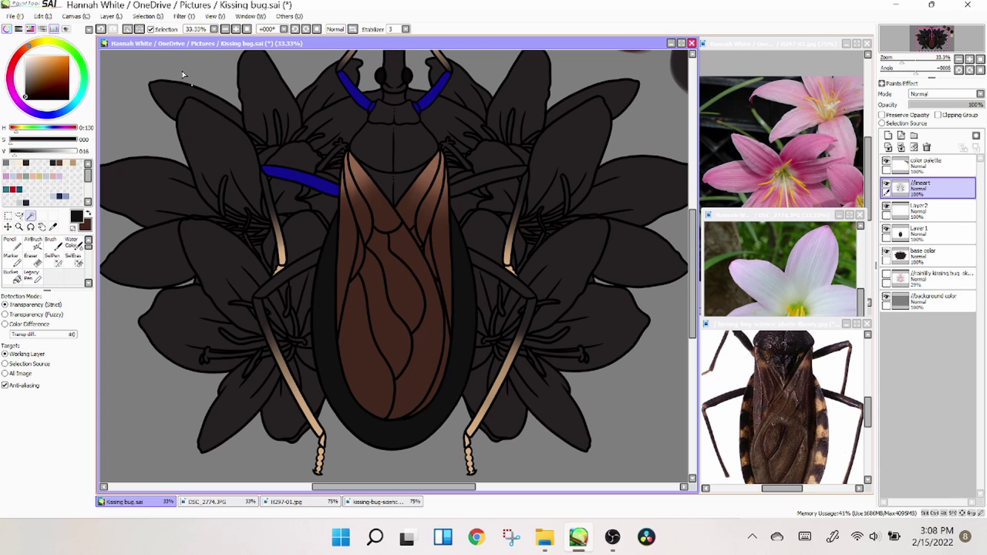
# Step: Shade the selected upper leg segments near-black on Layer2 with the Water Color brush and clear the selection
pyautogui.click(71, 242)
pyautogui.click(925, 208)
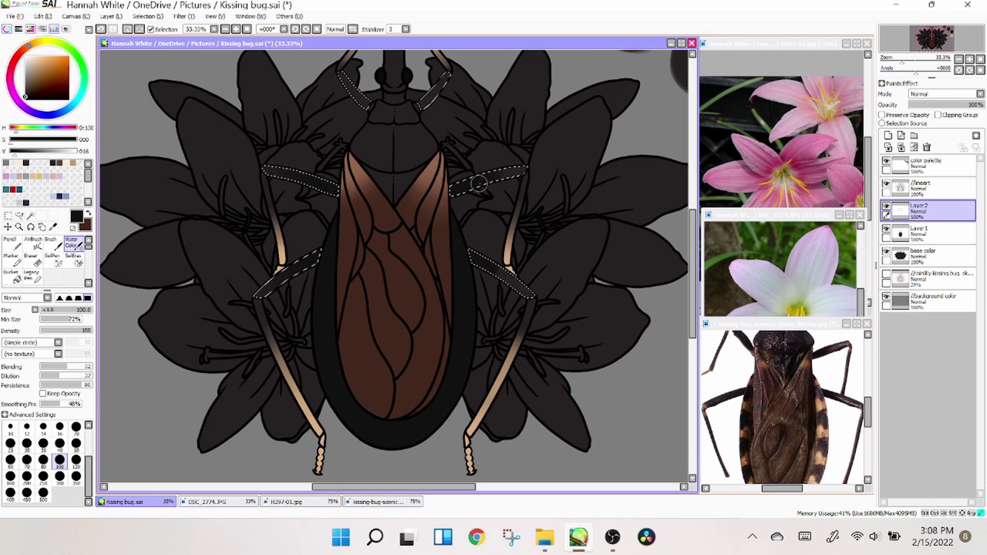
pyautogui.scroll(1, 512, 316)
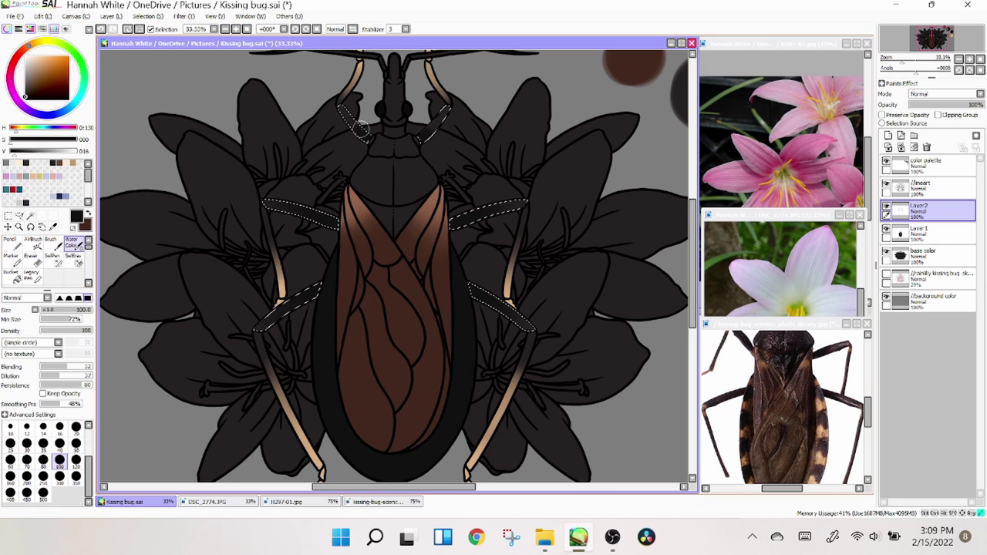
pyautogui.hotkey('ctrl', 'd')
pyautogui.press('l')
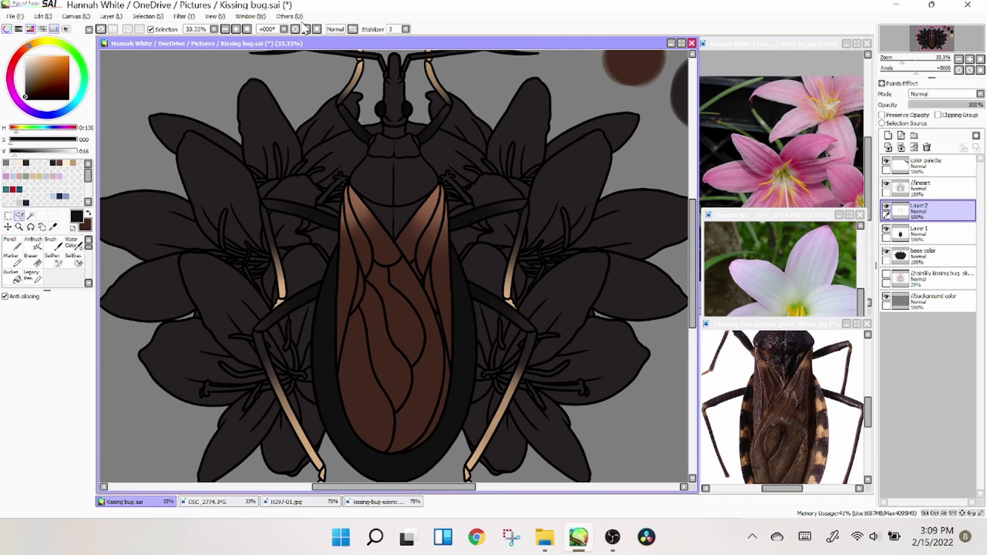
# Step: Merge the leg colors into Layer1 and add a new layer below the lineart
pyautogui.hotkey('ctrl', '-')
pyautogui.hotkey('ctrl', 'e')
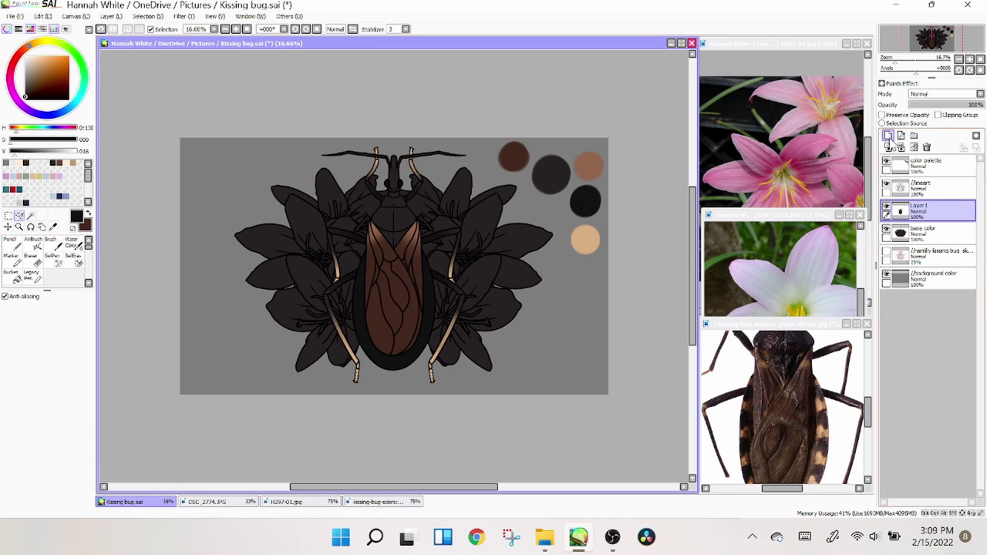
pyautogui.click(888, 136)
pyautogui.click(204, 42)
# Step: Select the abdomen border around the wings from the lineart layer, with tan as the active color
pyautogui.click(928, 185)
pyautogui.press('w')
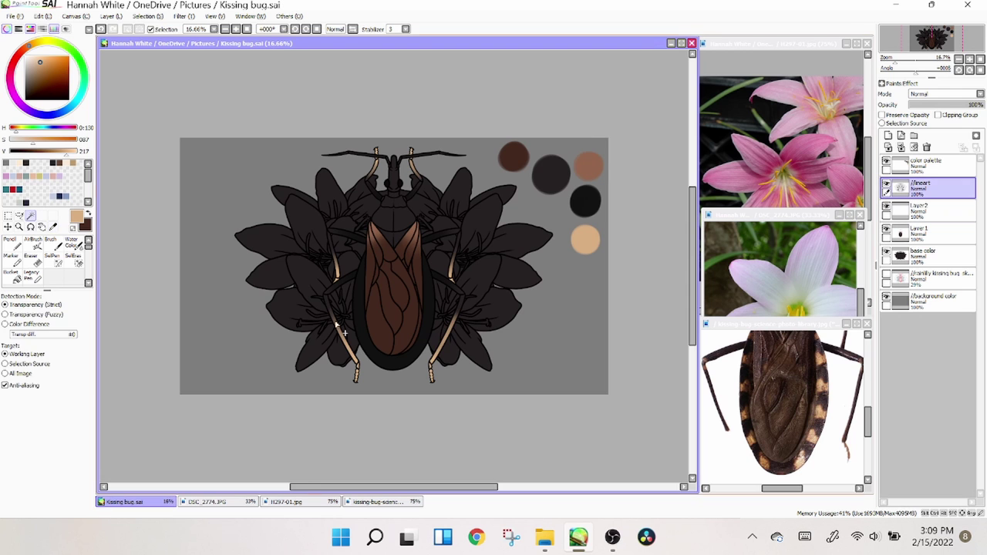
pyautogui.click(361, 308)
pyautogui.hotkey('ctrl', '+')
# Step: Paint four tan stripes down the left half of the abdomen border on Layer2 with the Pencil, clean up their edges, and clear the selection
pyautogui.click(12, 242)
pyautogui.click(928, 206)
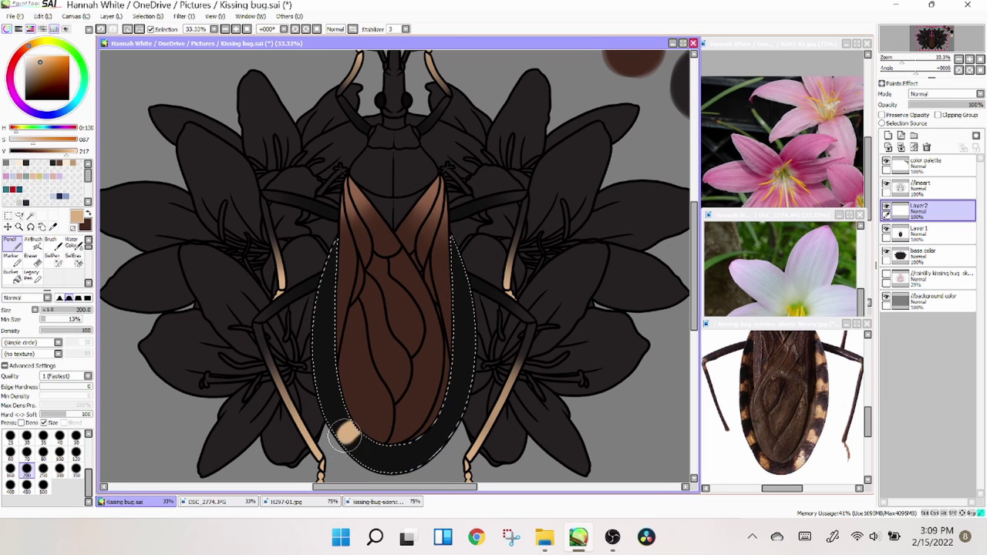
pyautogui.moveTo(359, 433)
pyautogui.mouseDown()
pyautogui.moveTo(343, 464)
pyautogui.moveTo(463, 324)
pyautogui.moveTo(324, 378)
pyautogui.mouseUp()
pyautogui.moveTo(324, 339); pyautogui.dragTo(347, 440)
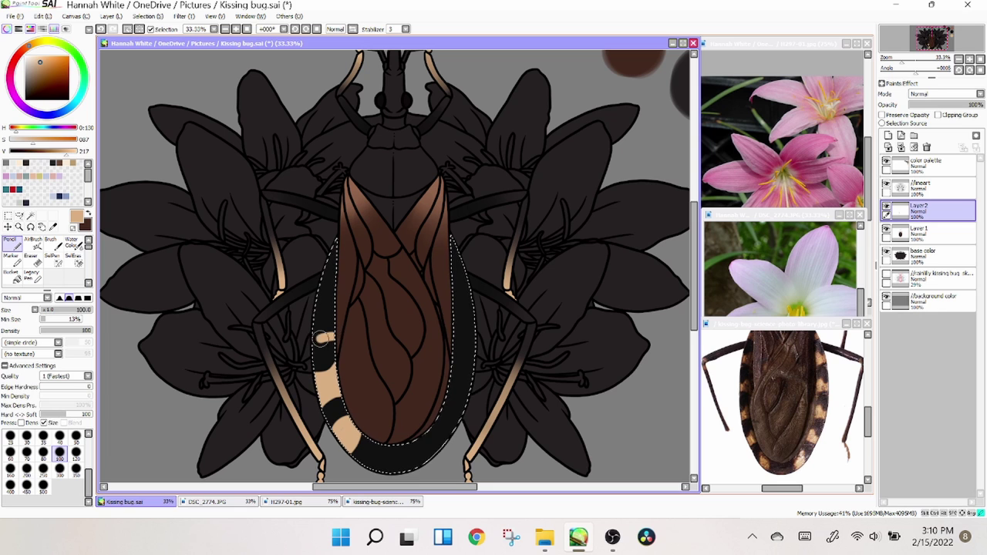
pyautogui.press('e')
pyautogui.press('n')
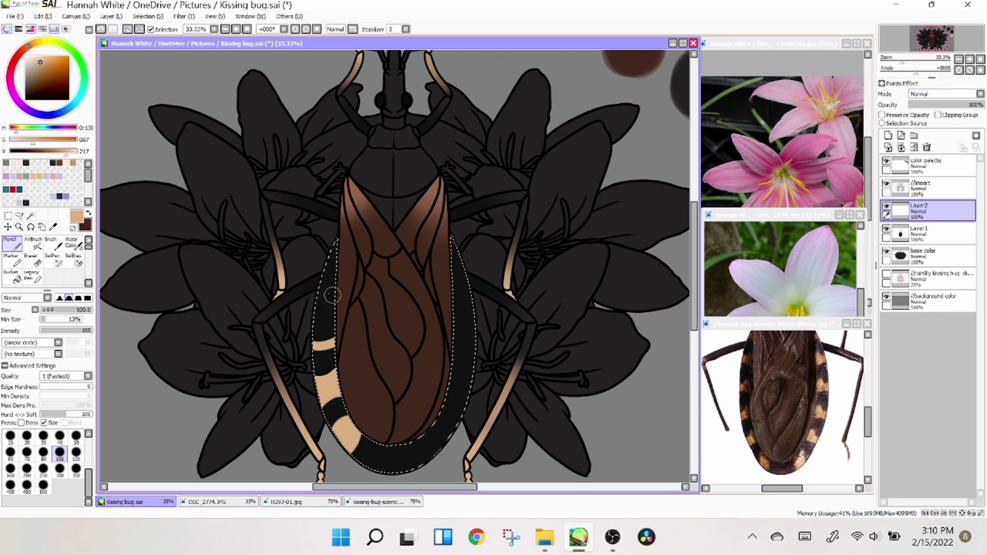
pyautogui.moveTo(355, 223)
pyautogui.mouseDown()
pyautogui.moveTo(312, 304)
pyautogui.moveTo(324, 278)
pyautogui.mouseUp()
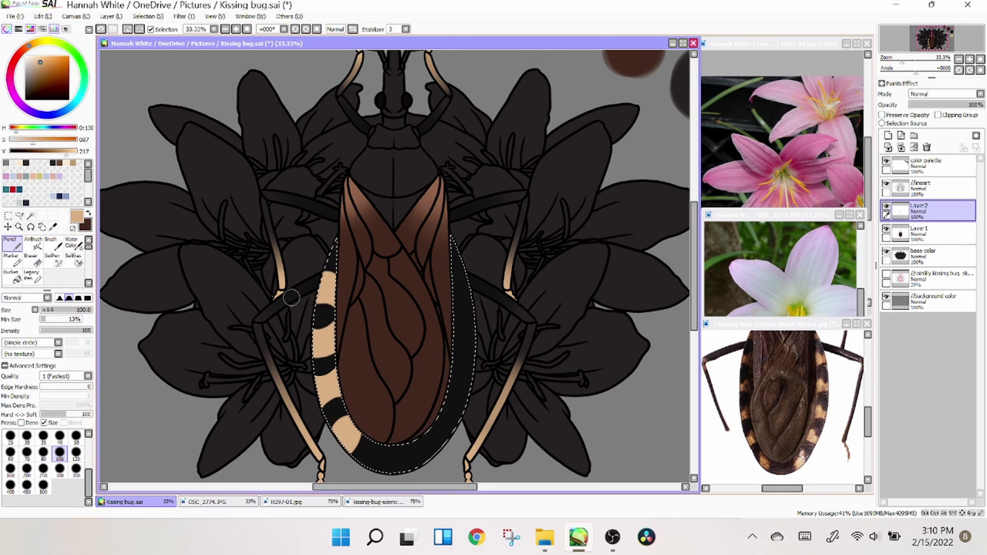
pyautogui.press('e')
pyautogui.hotkey('ctrl', '-')
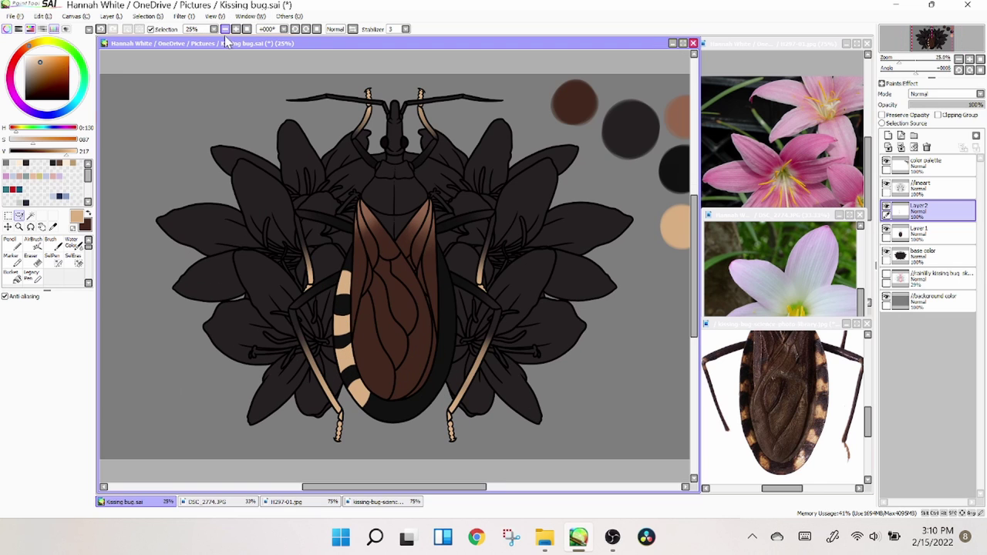
# Step: Place a mirrored copy of the tan stripes on the right half of the abdomen border and apply the transform
pyautogui.click(42, 16)
pyautogui.click(168, 185)
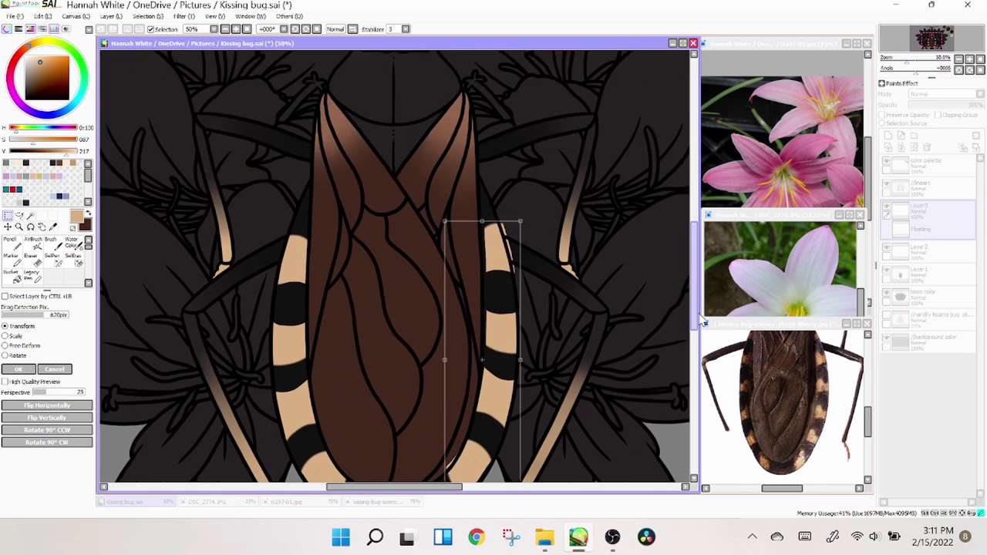
pyautogui.moveTo(498, 274); pyautogui.dragTo(498, 282)
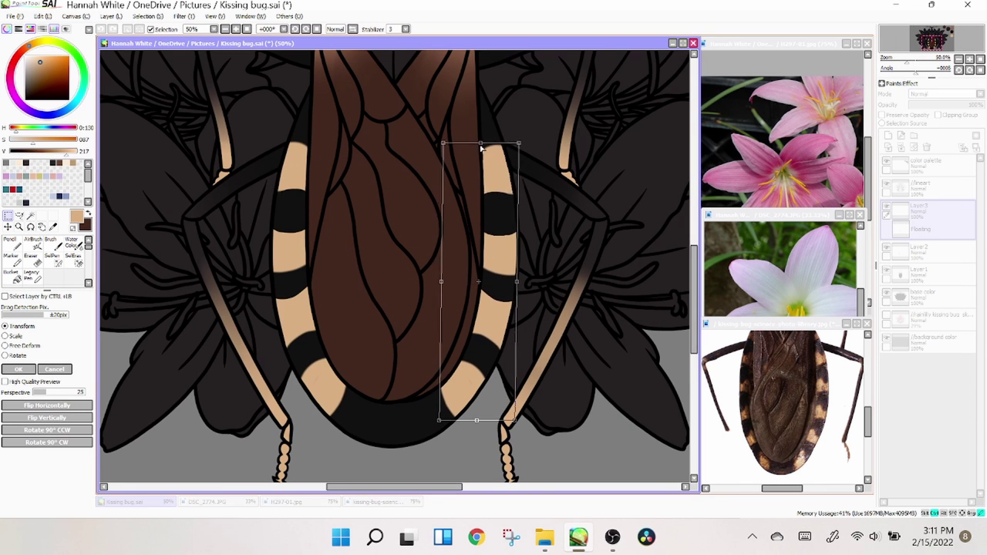
pyautogui.click(21, 369)
pyautogui.scroll(-3, 463, 374)
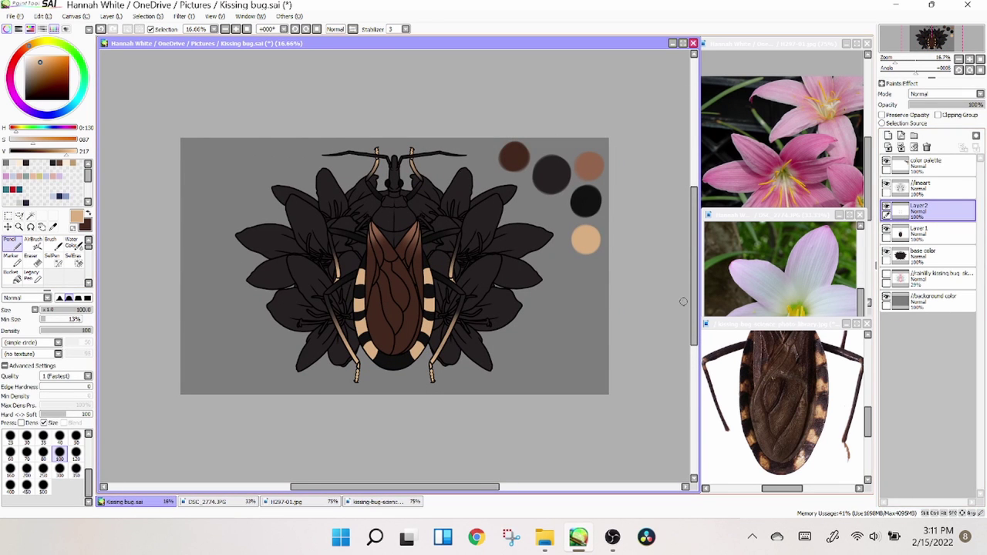
# Step: Merge the abdomen stripes into Layer1 and add an empty layer between Layer1 and the base color layer
pyautogui.scroll(3, 683, 301)
pyautogui.hotkey('ctrl', 't')
pyautogui.scroll(-3, 394, 266)
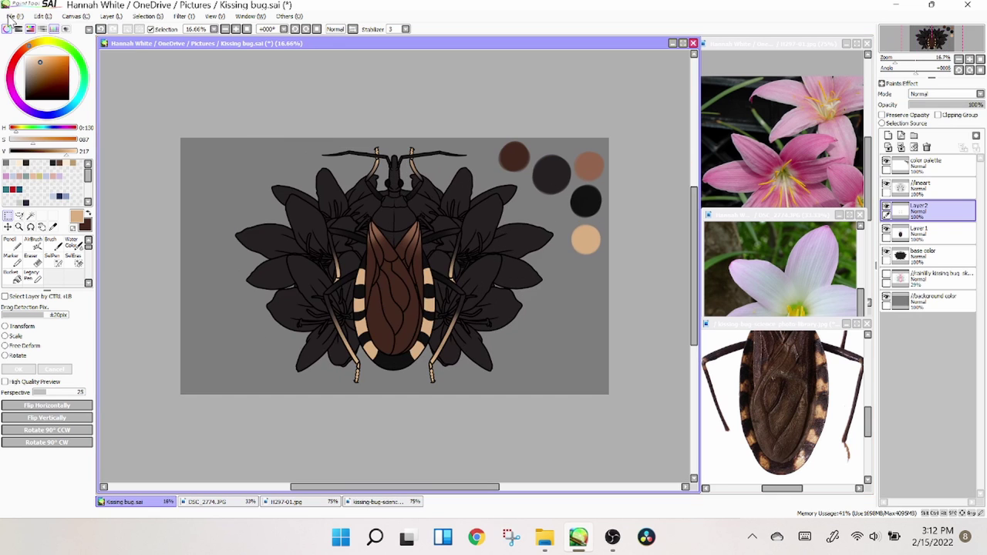
pyautogui.hotkey('ctrl', 'e')
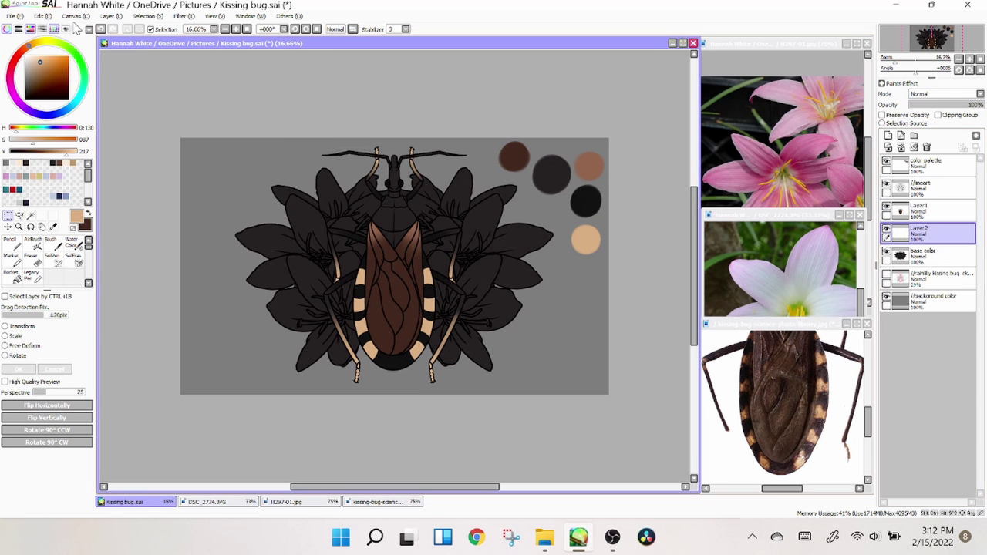
# Step: Sample a pale pink from the lily photo H297-01.jpg, lighten it to saturation 16 and value 255, and return to the bug drawing
pyautogui.click(779, 266)
pyautogui.click(850, 121)
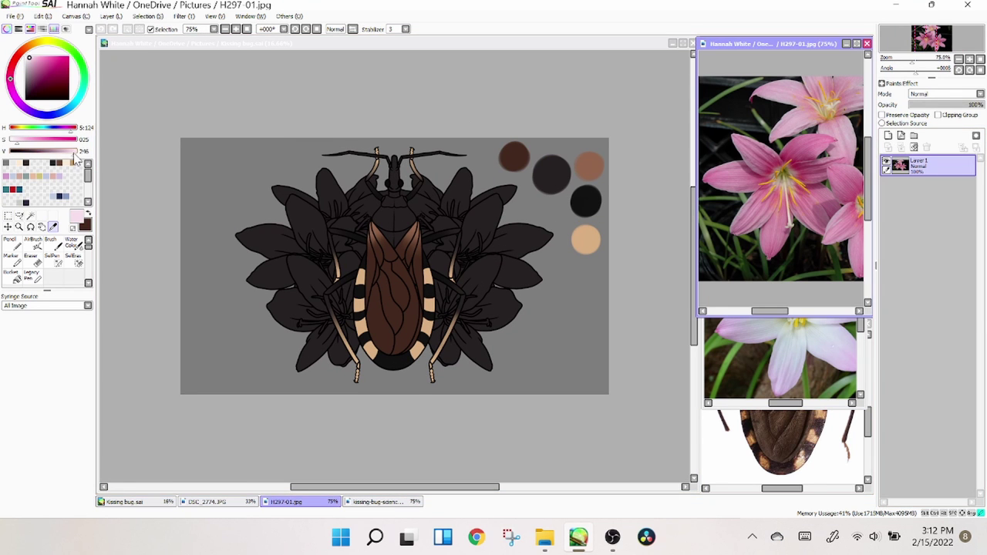
pyautogui.click(123, 502)
pyautogui.scroll(1, 395, 266)
pyautogui.click(930, 186)
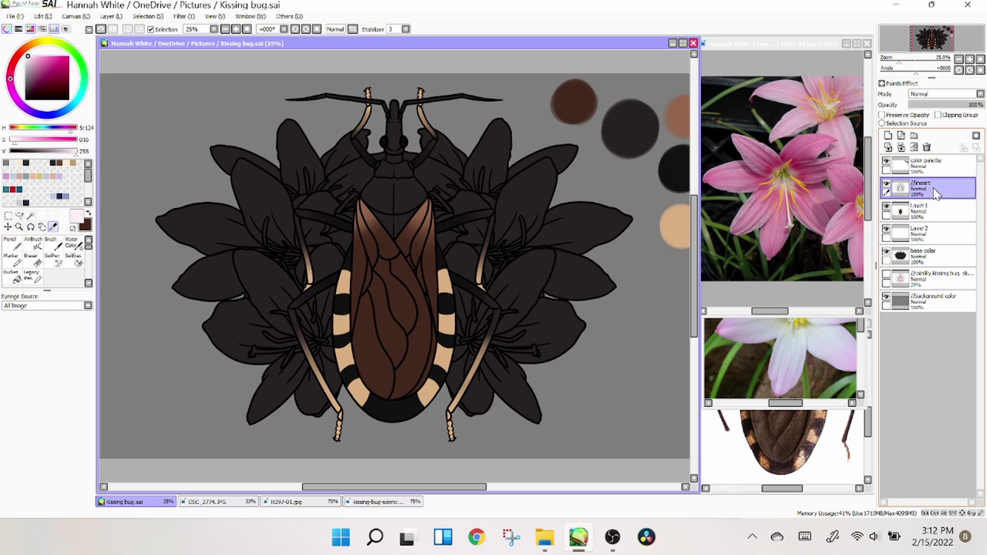
pyautogui.click(929, 208)
pyautogui.click(30, 215)
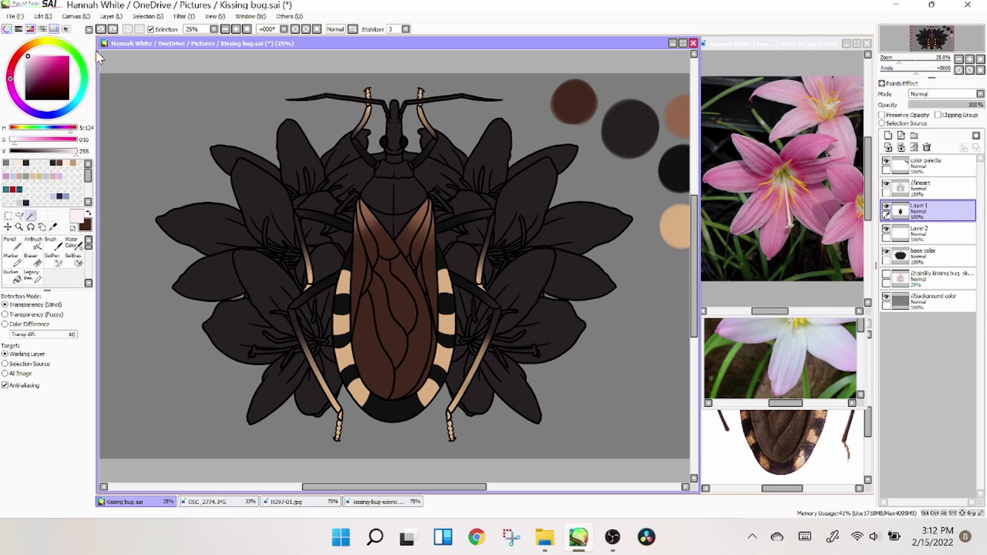
pyautogui.click(278, 254)
pyautogui.click(224, 29)
pyautogui.click(74, 259)
pyautogui.scroll(3, 393, 266)
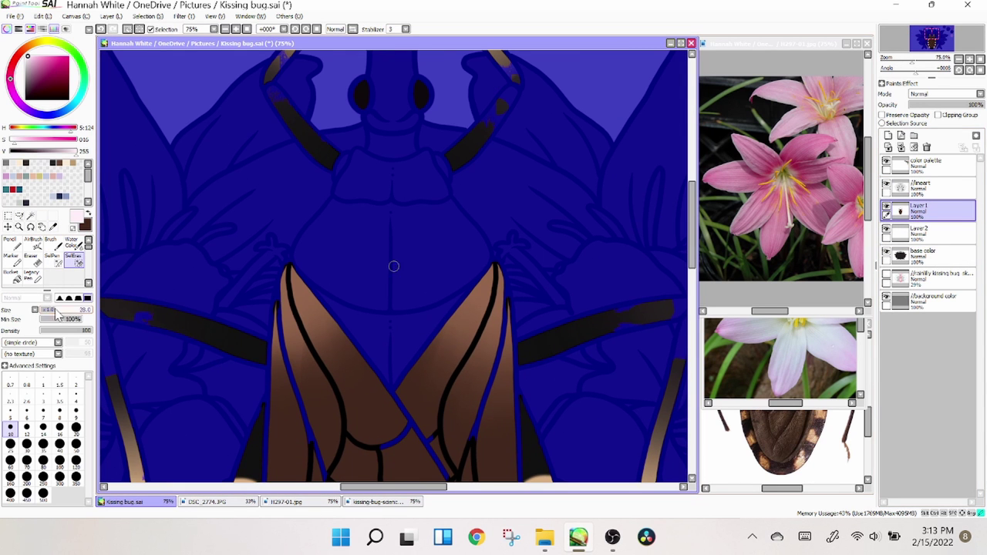
pyautogui.hotkey('ctrl', 'd')
# Step: Outline the petal areas between the front legs and the bug's head with the selection pen on Layer1 and fill in the selected areas
pyautogui.scroll(2, 269, 170)
pyautogui.click(53, 260)
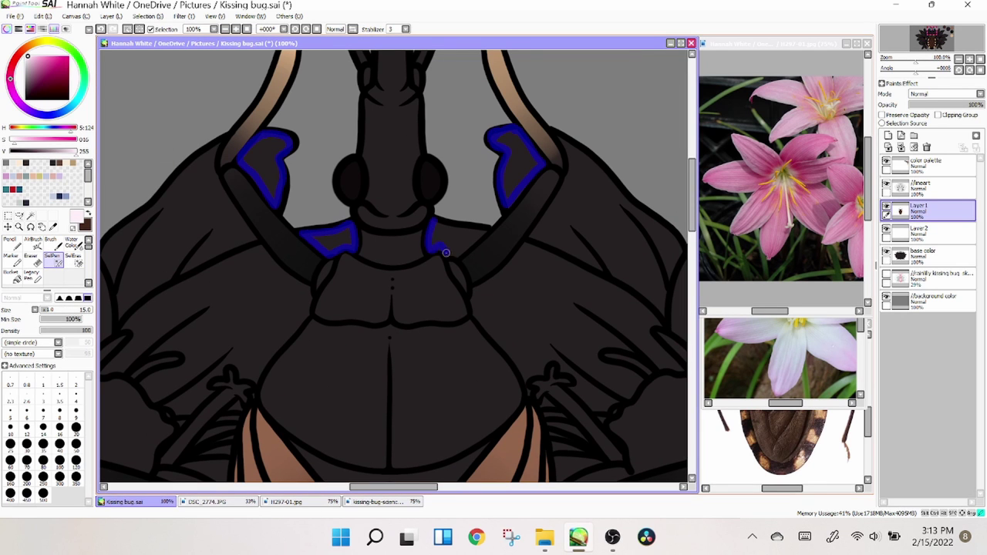
pyautogui.press('w')
pyautogui.click(224, 29)
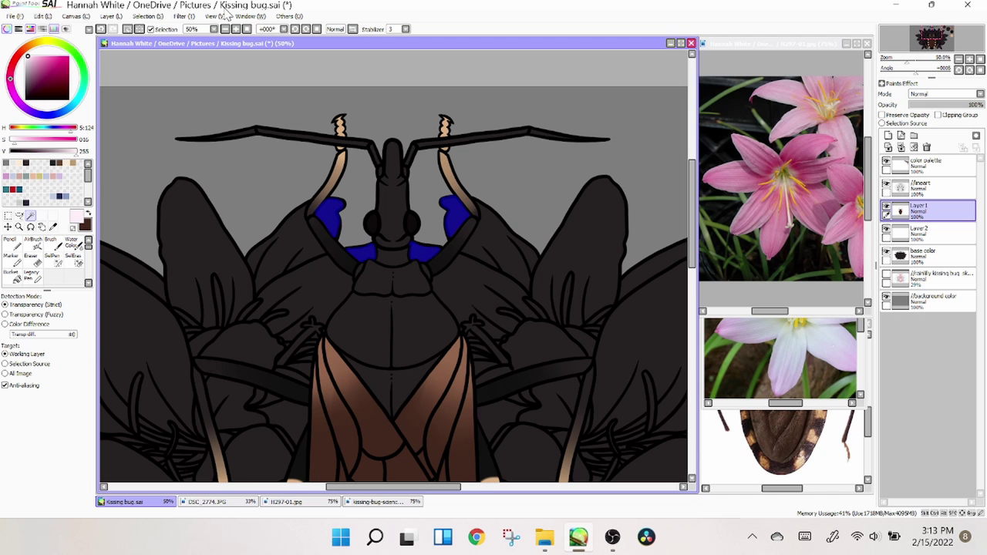
# Step: Trace the petal boundary with the selection pen on Layer1, along the front leg, thorax and middle leg of the bug's uncolored left half
pyautogui.scroll(2, 218, 142)
pyautogui.press('s')
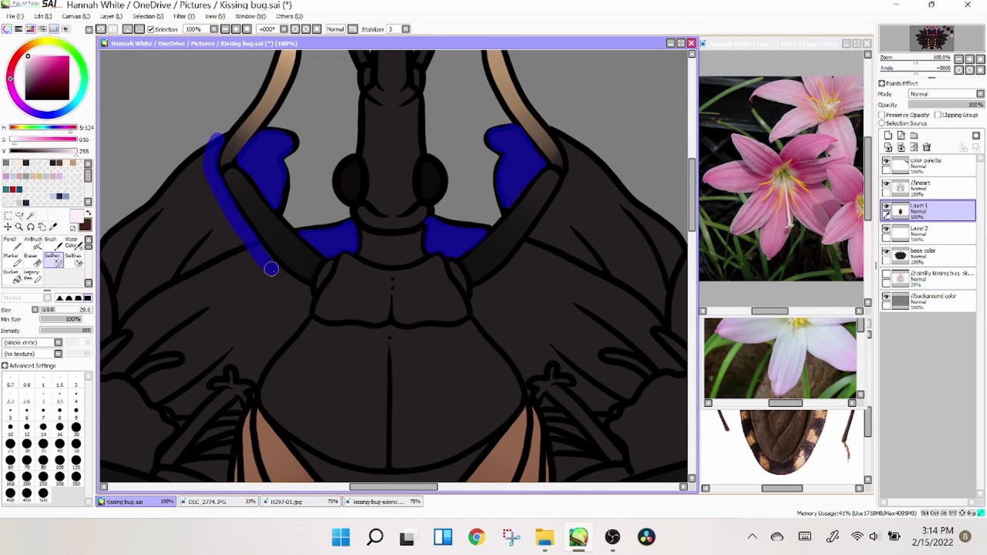
pyautogui.moveTo(253, 383)
pyautogui.mouseDown()
pyautogui.moveTo(332, 351)
pyautogui.moveTo(367, 237)
pyautogui.mouseUp()
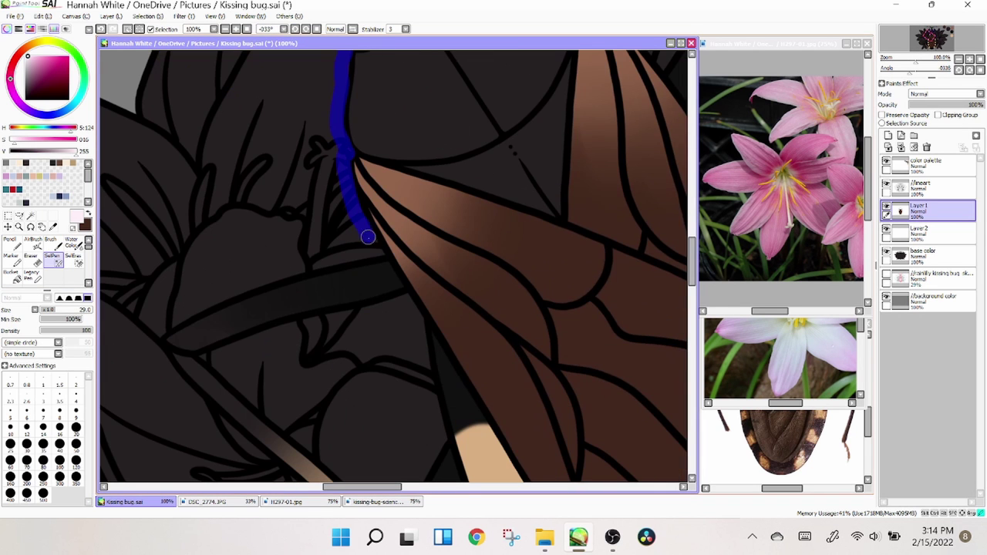
pyautogui.moveTo(297, 50)
pyautogui.mouseDown()
pyautogui.moveTo(429, 256)
pyautogui.moveTo(301, 276)
pyautogui.mouseUp()
pyautogui.scroll(-3, 378, 155)
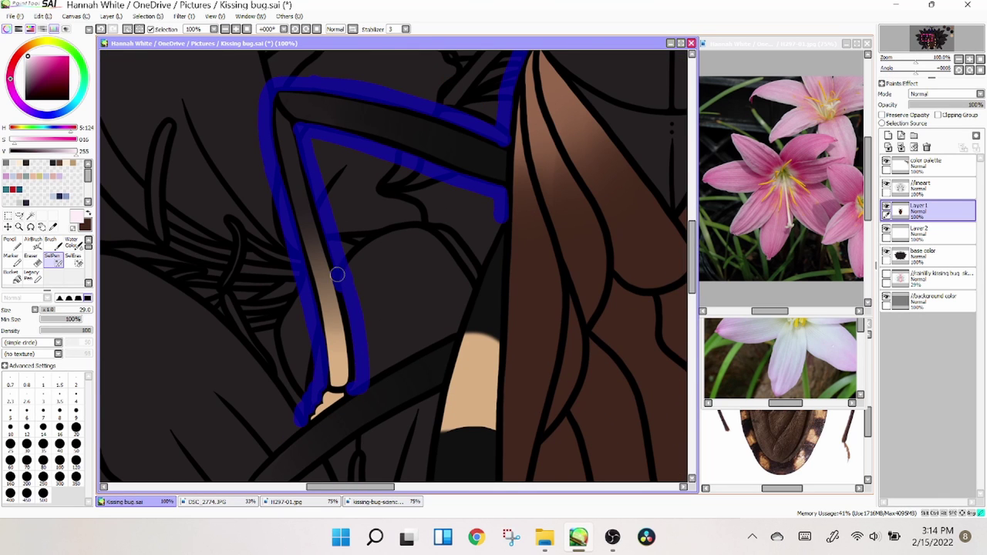
# Step: Outline the petal areas enclosed by the middle leg, hind leg and abdomen with the selection pen and select their interiors
pyautogui.click(53, 261)
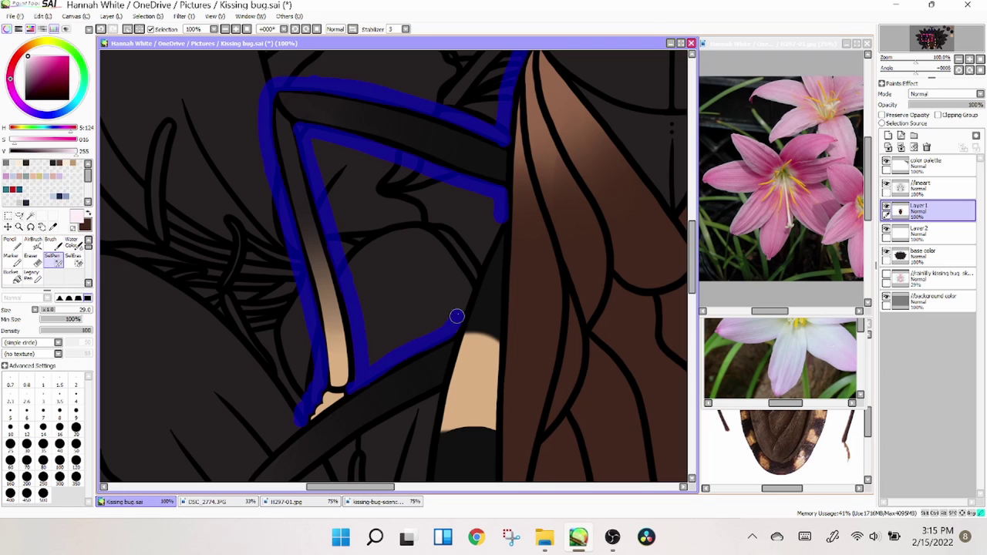
pyautogui.scroll(-5, 694, 265)
pyautogui.moveTo(435, 152)
pyautogui.mouseDown()
pyautogui.moveTo(419, 282)
pyautogui.moveTo(438, 477)
pyautogui.mouseUp()
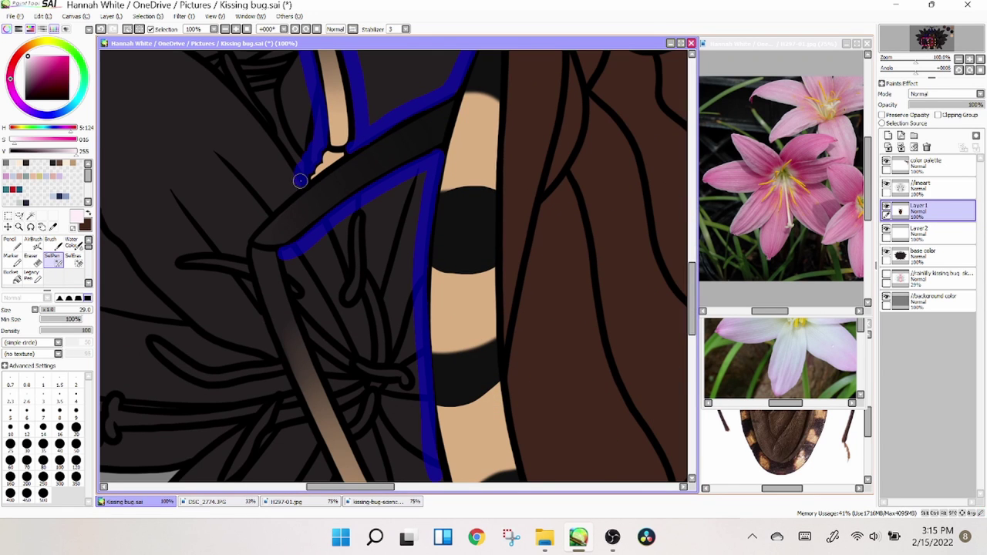
pyautogui.moveTo(289, 395)
pyautogui.mouseDown()
pyautogui.moveTo(303, 302)
pyautogui.moveTo(285, 261)
pyautogui.mouseUp()
pyautogui.scroll(-4, 448, 261)
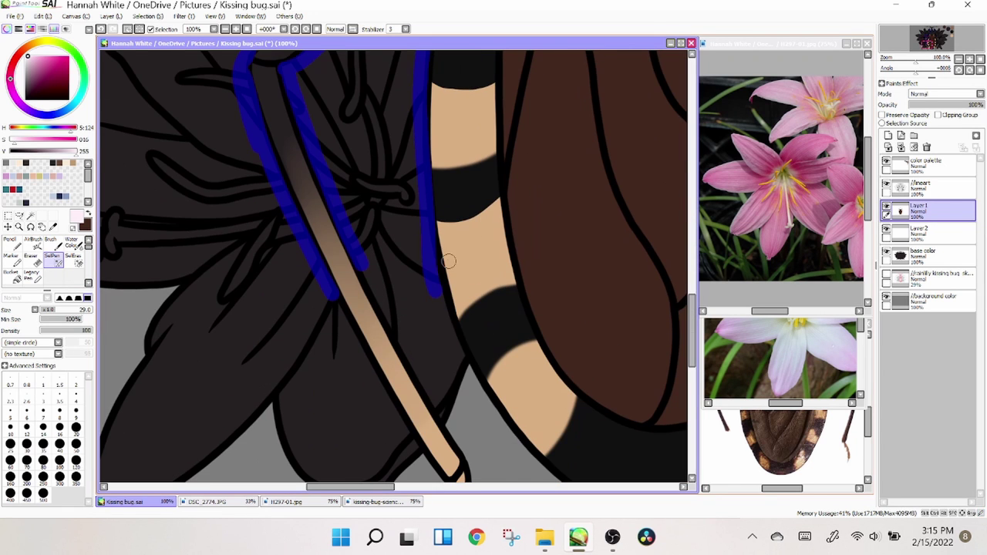
pyautogui.click(100, 29)
pyautogui.moveTo(462, 351); pyautogui.dragTo(441, 415)
pyautogui.click(101, 30)
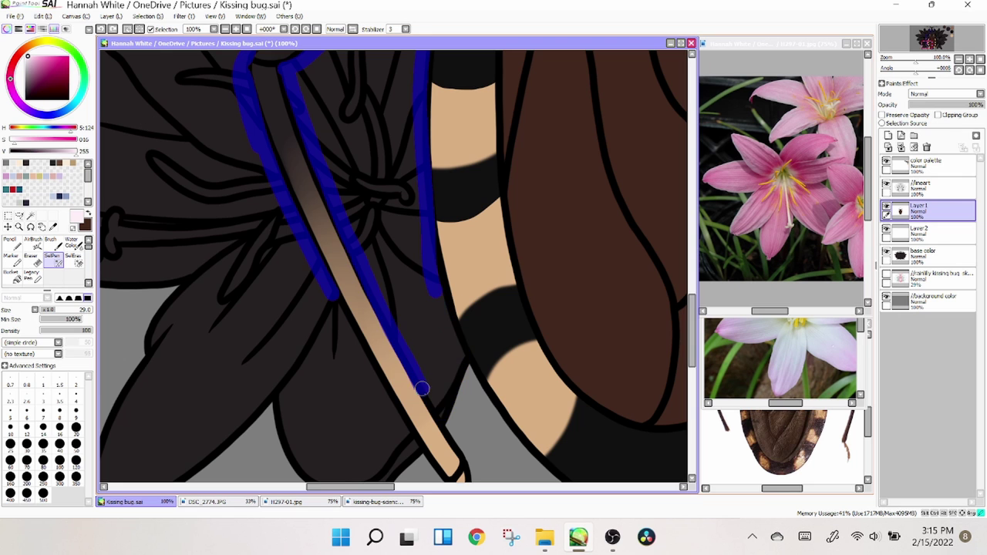
pyautogui.click(31, 216)
pyautogui.press('-')
pyautogui.press('-')
pyautogui.press('-')
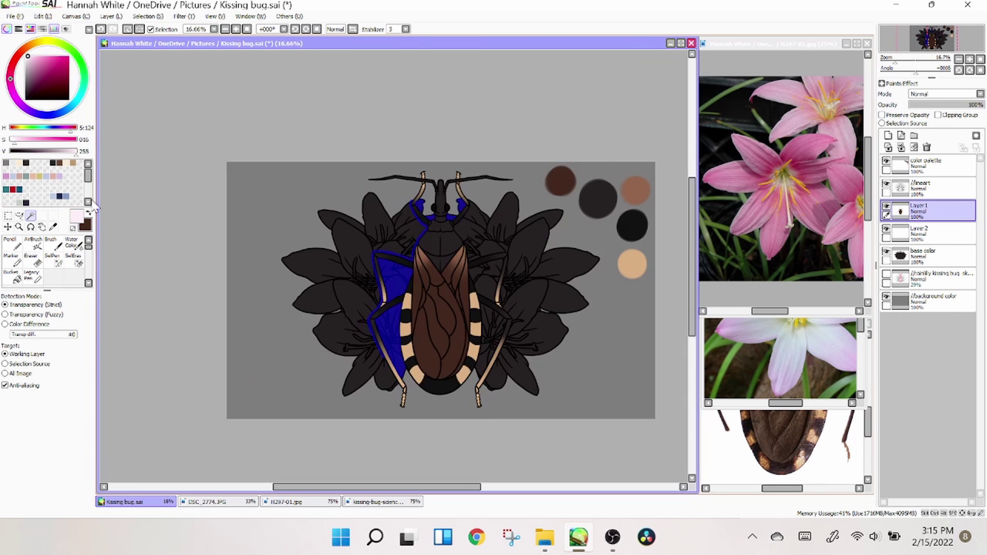
# Step: Extend the selection outline down the hind leg's outer edge and out past the petals near its foot
pyautogui.click(53, 260)
pyautogui.press('+')
pyautogui.press('+')
pyautogui.press('+')
pyautogui.scroll(-5, 395, 266)
pyautogui.moveTo(428, 324); pyautogui.dragTo(364, 444)
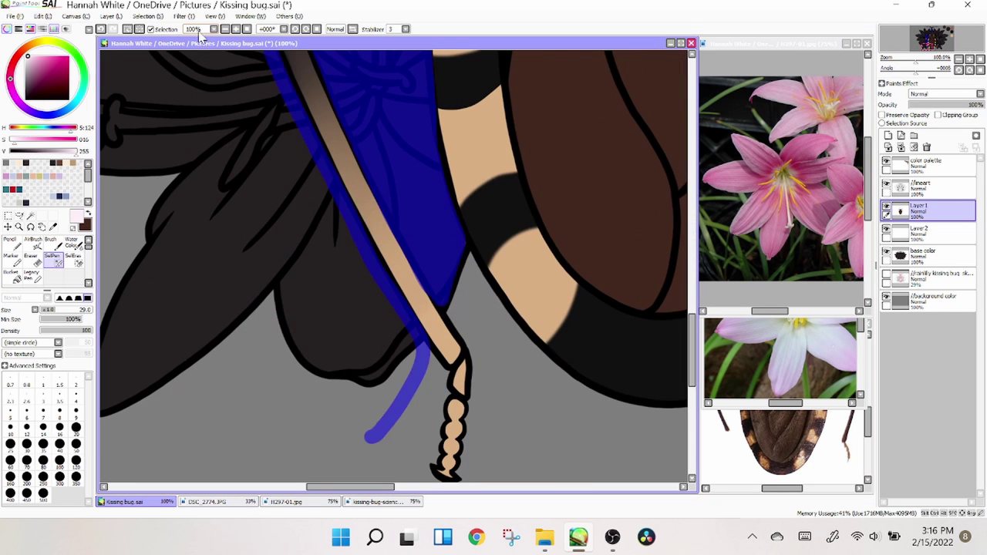
# Step: Enclose the outer petals of that half with the selection outline, select the inside and fill it with pale pink on Layer2
pyautogui.press('-')
pyautogui.press('-')
pyautogui.moveTo(423, 186)
pyautogui.mouseDown()
pyautogui.moveTo(260, 179)
pyautogui.moveTo(239, 274)
pyautogui.mouseUp()
pyautogui.scroll(-5, 186, 475)
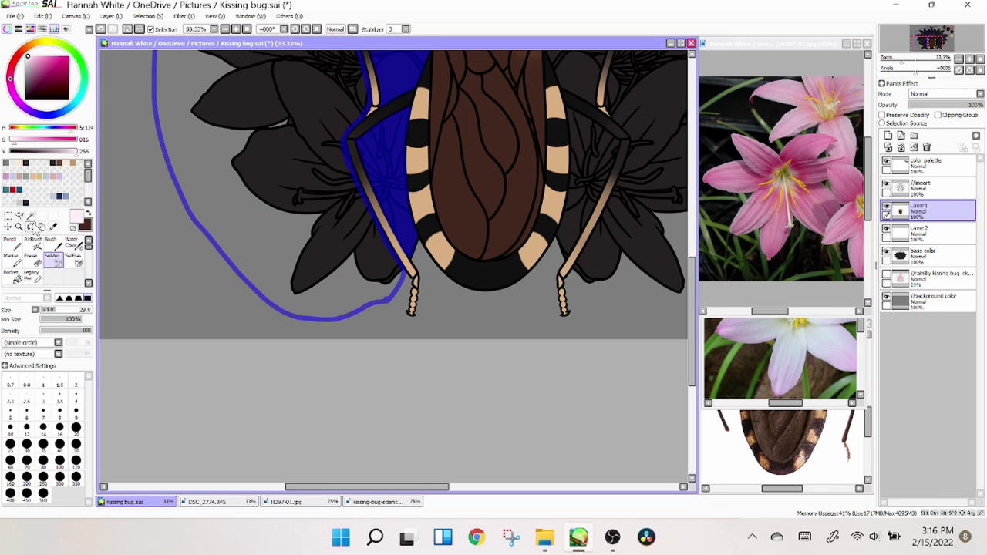
pyautogui.press('-')
pyautogui.click(928, 230)
pyautogui.click(31, 216)
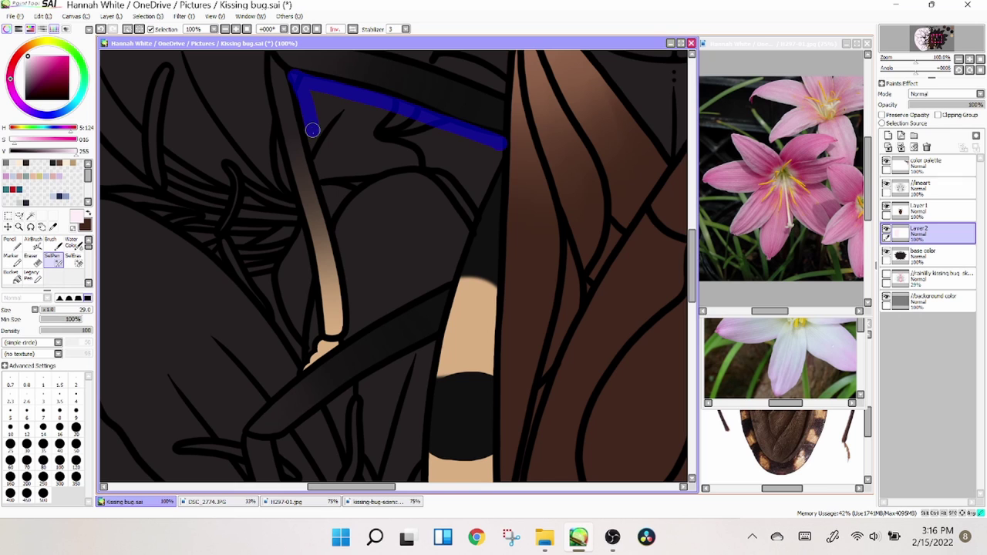
# Step: On the opposite half, outline the petal area between the middle leg and abdomen with the selection pen and select its interior
pyautogui.moveTo(427, 285)
pyautogui.mouseDown()
pyautogui.moveTo(451, 272)
pyautogui.moveTo(483, 180)
pyautogui.mouseUp()
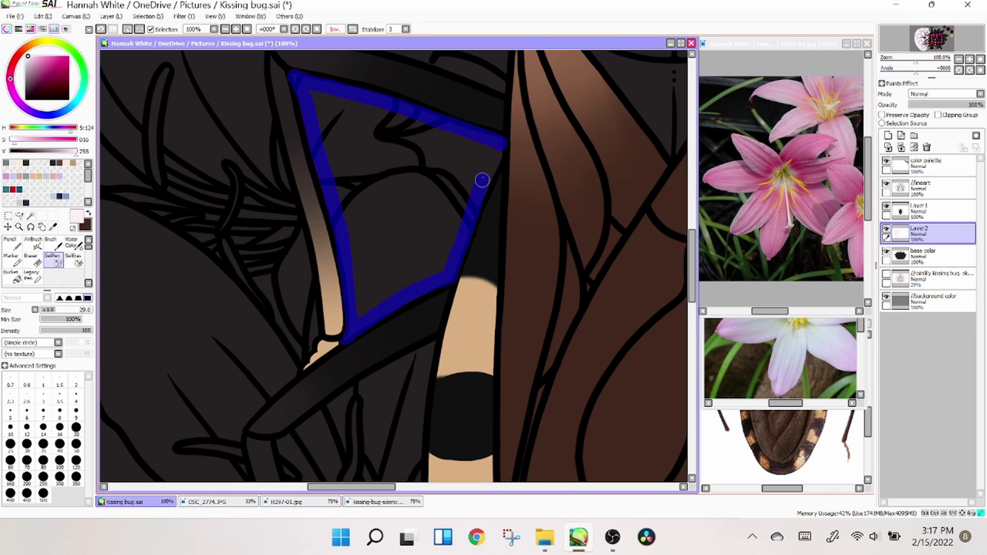
pyautogui.click(404, 180)
pyautogui.scroll(-5, 696, 324)
pyautogui.scroll(-2, 696, 324)
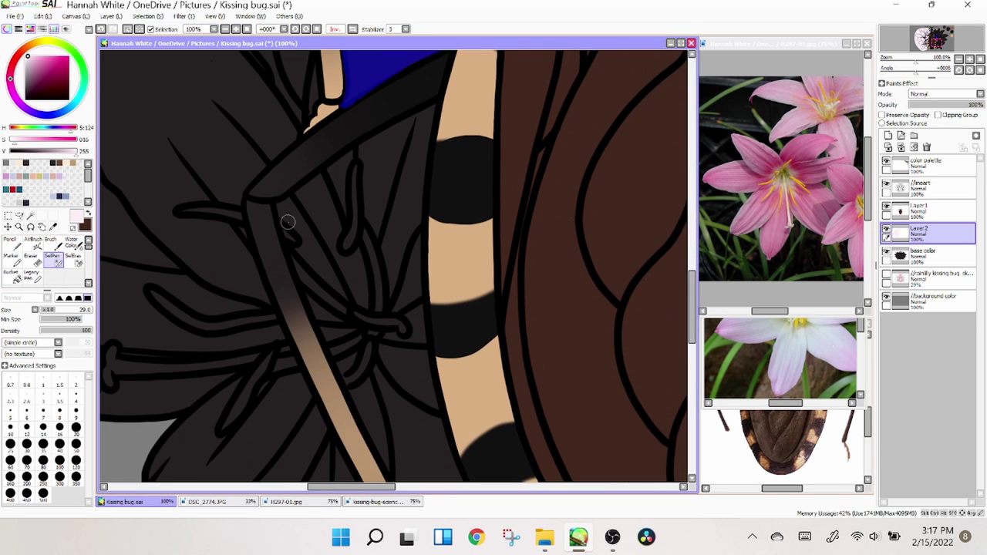
# Step: Outline the petal area between the hind leg and the striped abdomen with the selection pen and select its interior
pyautogui.moveTo(287, 221)
pyautogui.mouseDown()
pyautogui.moveTo(407, 122)
pyautogui.moveTo(315, 308)
pyautogui.moveTo(390, 458)
pyautogui.mouseUp()
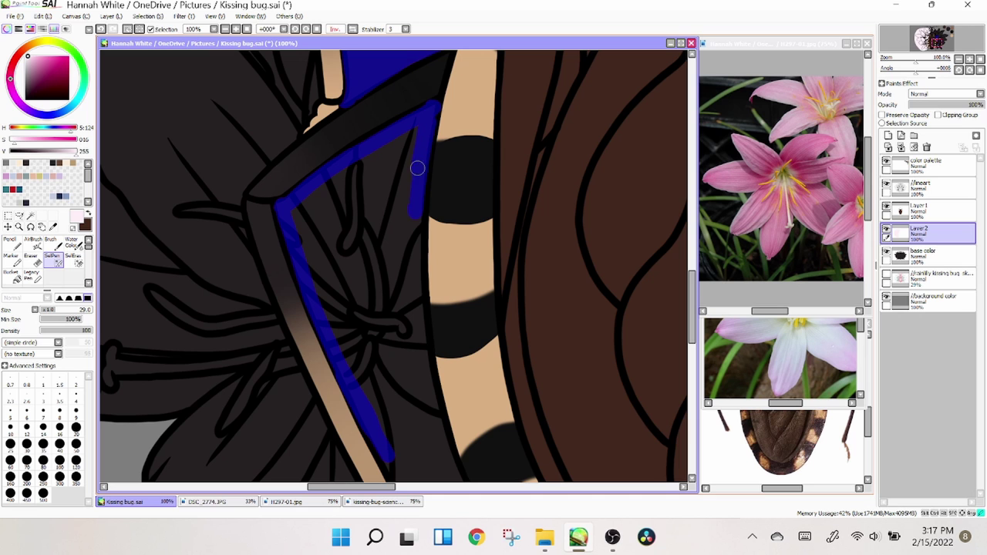
pyautogui.moveTo(413, 216); pyautogui.dragTo(426, 466)
pyautogui.hotkey('ctrl', 'z')
pyautogui.moveTo(412, 214)
pyautogui.mouseDown()
pyautogui.moveTo(428, 380)
pyautogui.moveTo(449, 461)
pyautogui.mouseUp()
pyautogui.scroll(-7, 372, 180)
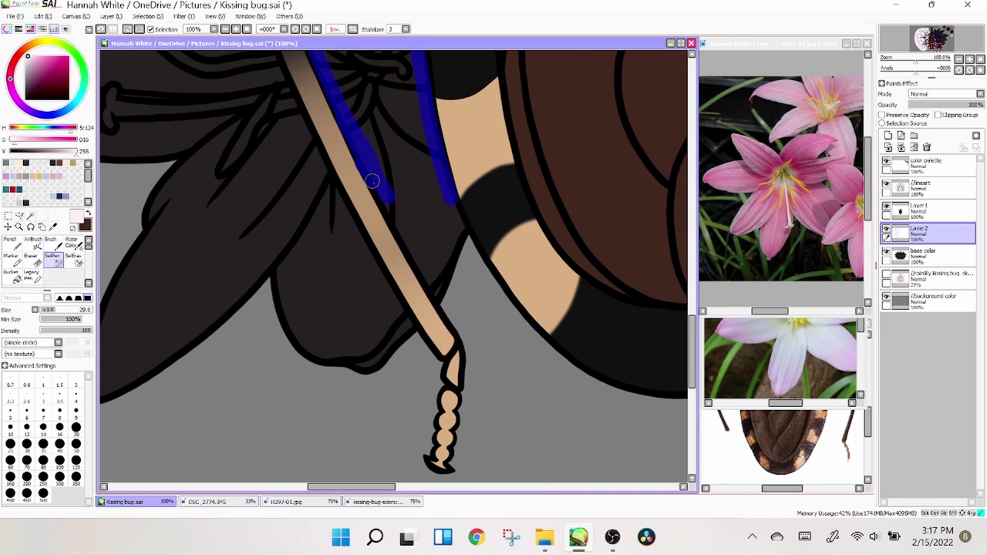
pyautogui.moveTo(372, 180); pyautogui.dragTo(439, 194)
pyautogui.moveTo(315, 239)
pyautogui.mouseDown()
pyautogui.moveTo(394, 252)
pyautogui.moveTo(414, 292)
pyautogui.mouseUp()
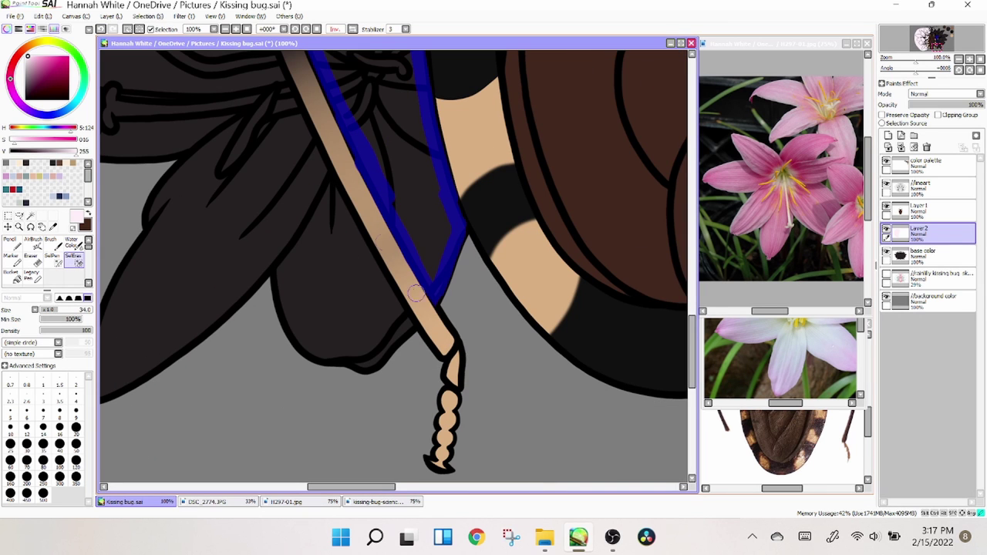
pyautogui.press('w')
pyautogui.click(381, 185)
# Step: Fill the two selected areas beside the abdomen with pale pink on Layer2
pyautogui.press('-')
pyautogui.press('-')
pyautogui.scroll(2, 231, 154)
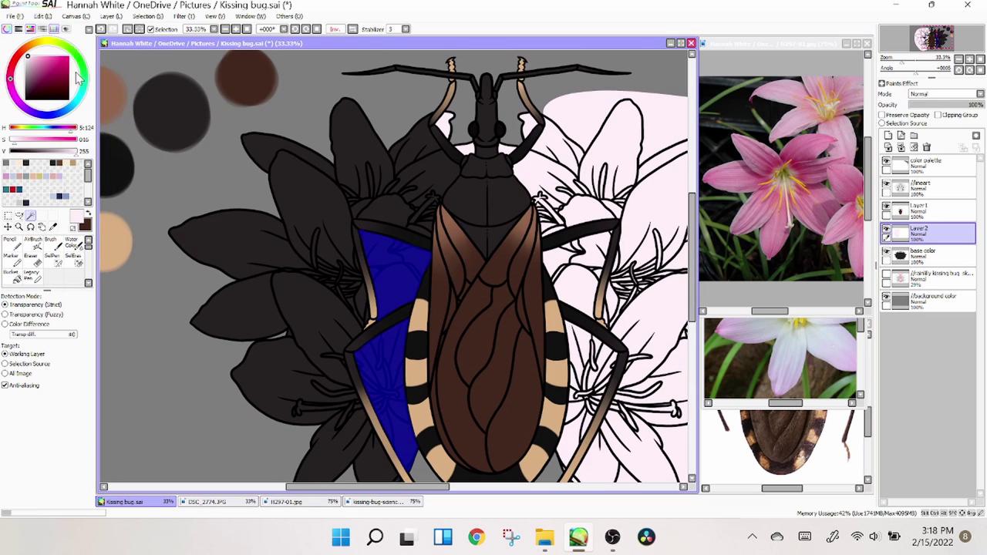
pyautogui.click(108, 16)
pyautogui.click(123, 73)
# Step: Trace the outer edge of the front leg and thorax with the selection pen down to the wing's upper corner
pyautogui.press('+')
pyautogui.press('+')
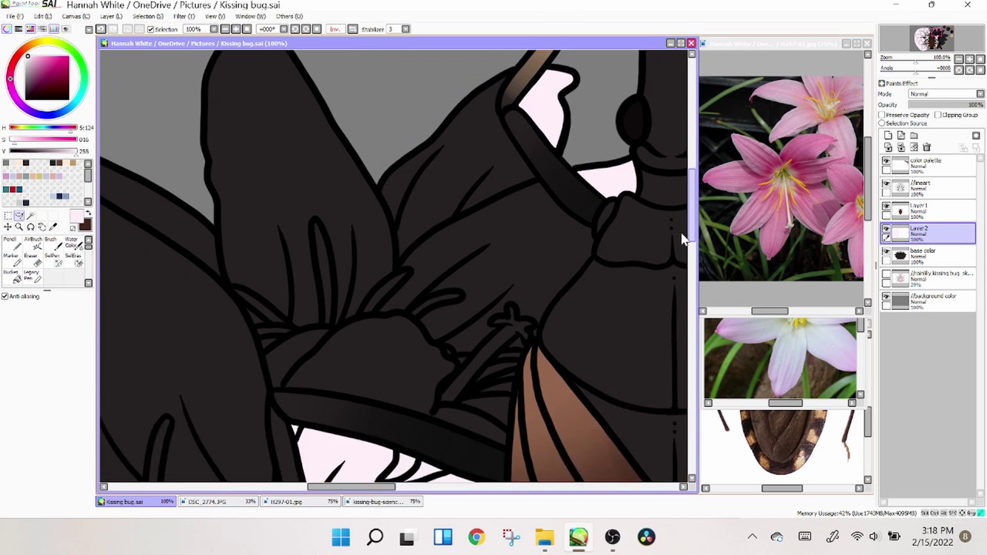
pyautogui.moveTo(505, 91)
pyautogui.mouseDown()
pyautogui.moveTo(490, 165)
pyautogui.moveTo(548, 253)
pyautogui.mouseUp()
pyautogui.scroll(-5, 537, 358)
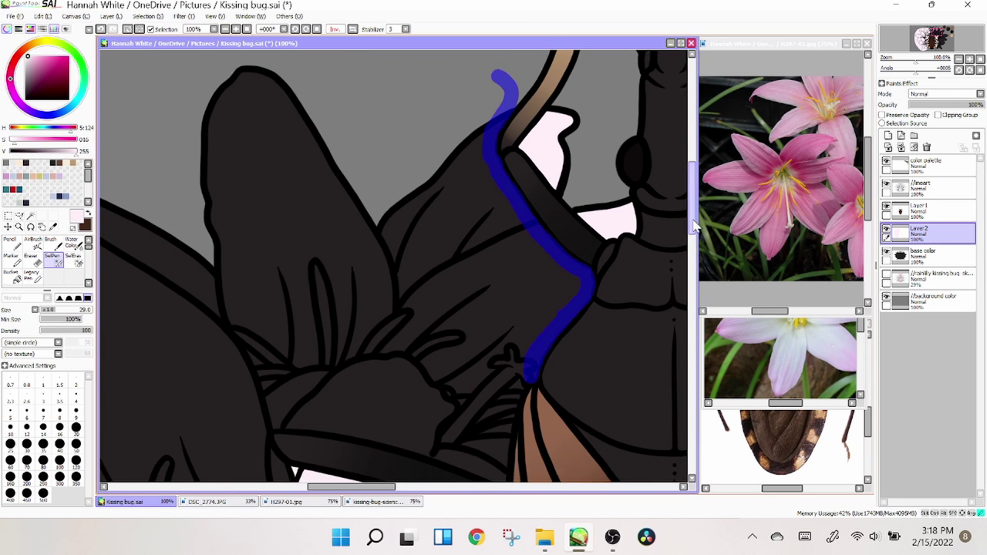
pyautogui.moveTo(534, 193); pyautogui.dragTo(502, 307)
pyautogui.press('Delete')
pyautogui.press('Delete')
pyautogui.press('Delete')
pyautogui.press('Delete')
pyautogui.press('Delete')
pyautogui.press('Delete')
pyautogui.press('Delete')
pyautogui.press('Delete')
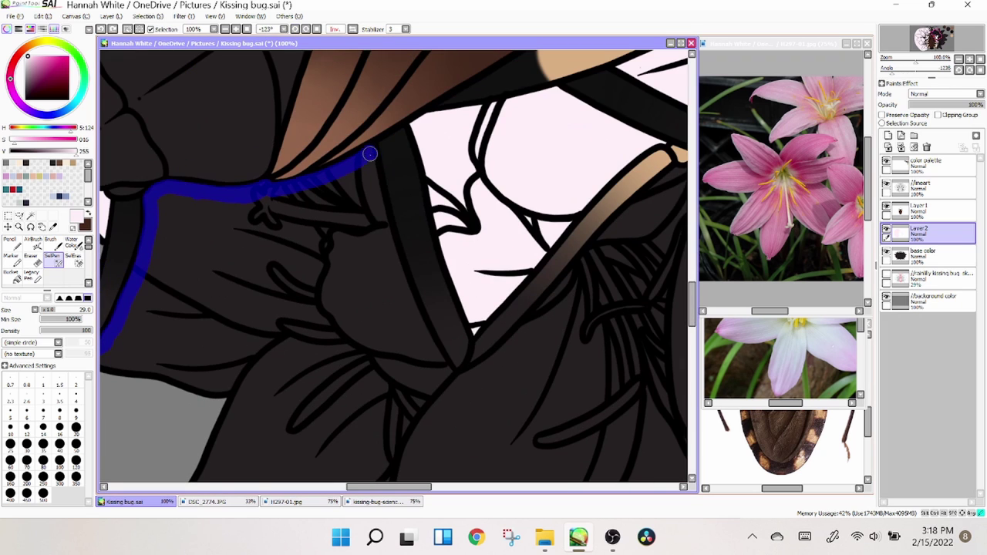
# Step: Continue the selection outline along the wing edge and around the outside of the middle leg
pyautogui.moveTo(365, 151)
pyautogui.mouseDown()
pyautogui.moveTo(418, 324)
pyautogui.moveTo(455, 380)
pyautogui.mouseUp()
pyautogui.press('Home')
pyautogui.moveTo(261, 269); pyautogui.dragTo(312, 466)
pyautogui.scroll(-6, 694, 280)
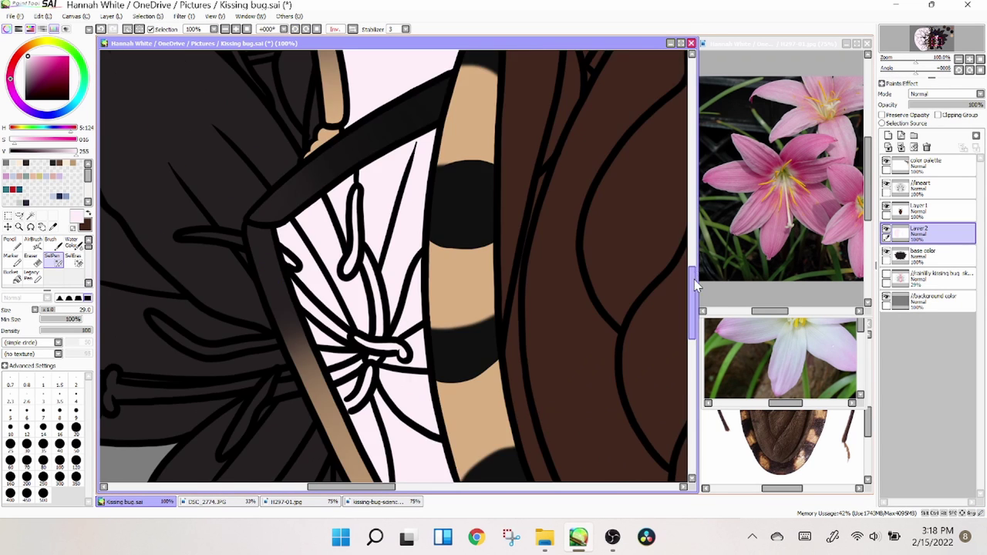
pyautogui.moveTo(305, 243)
pyautogui.mouseDown()
pyautogui.moveTo(315, 308)
pyautogui.moveTo(301, 455)
pyautogui.mouseUp()
pyautogui.press('Delete')
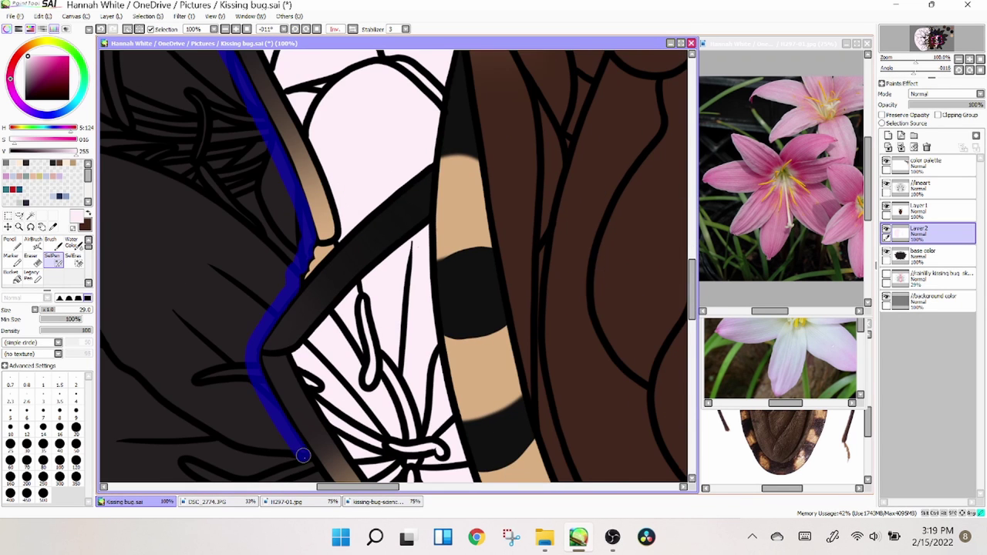
# Step: Continue the selection outline down the outer edge of the hind leg to its foot
pyautogui.scroll(-5, 309, 121)
pyautogui.moveTo(308, 121)
pyautogui.mouseDown()
pyautogui.moveTo(471, 332)
pyautogui.moveTo(513, 463)
pyautogui.mouseUp()
pyautogui.press('Delete')
pyautogui.press('Home')
pyautogui.hotkey('ctrl', '-')
pyautogui.hotkey('ctrl', '-')
pyautogui.hotkey('ctrl', '-')
pyautogui.hotkey('ctrl', '-')
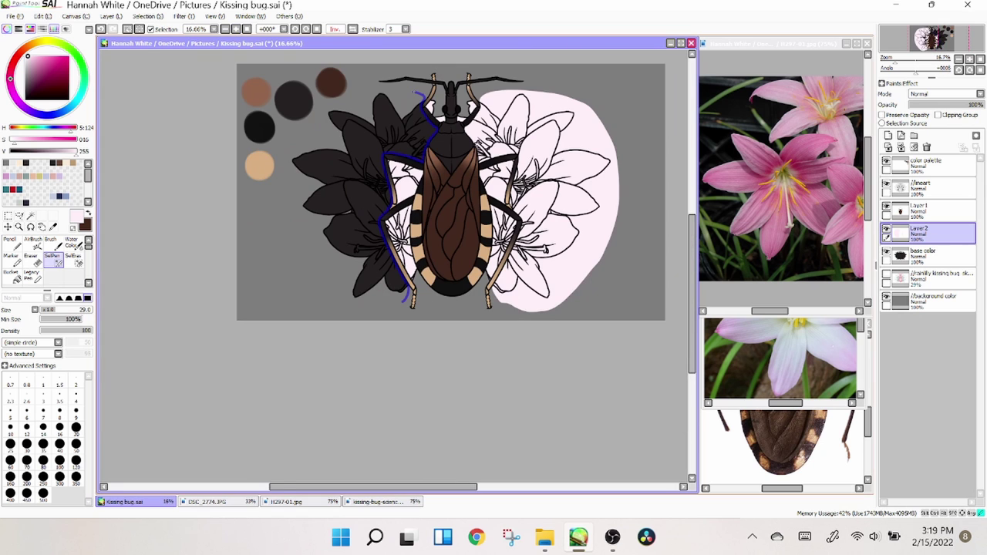
# Step: Enclose the remaining dark outer petals in the selection and fill them with pale pink on Layer2
pyautogui.moveTo(420, 96)
pyautogui.mouseDown()
pyautogui.moveTo(308, 121)
pyautogui.moveTo(349, 322)
pyautogui.moveTo(405, 305)
pyautogui.mouseUp()
pyautogui.hotkey('alt', 'l')
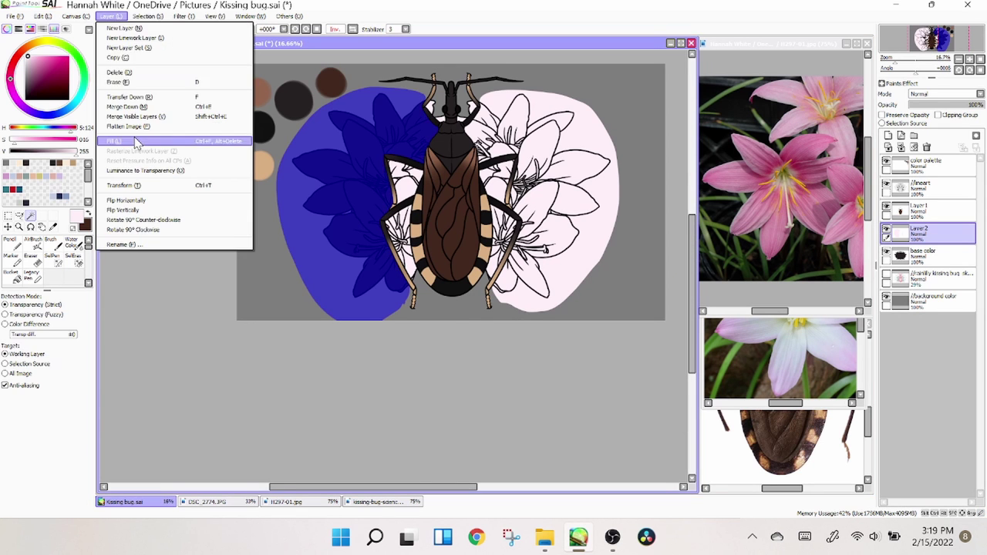
pyautogui.press('Return')
# Step: Clear the excess pink outside the lily lineart from Layer2 and drop the selection
pyautogui.hotkey('alt', 's')
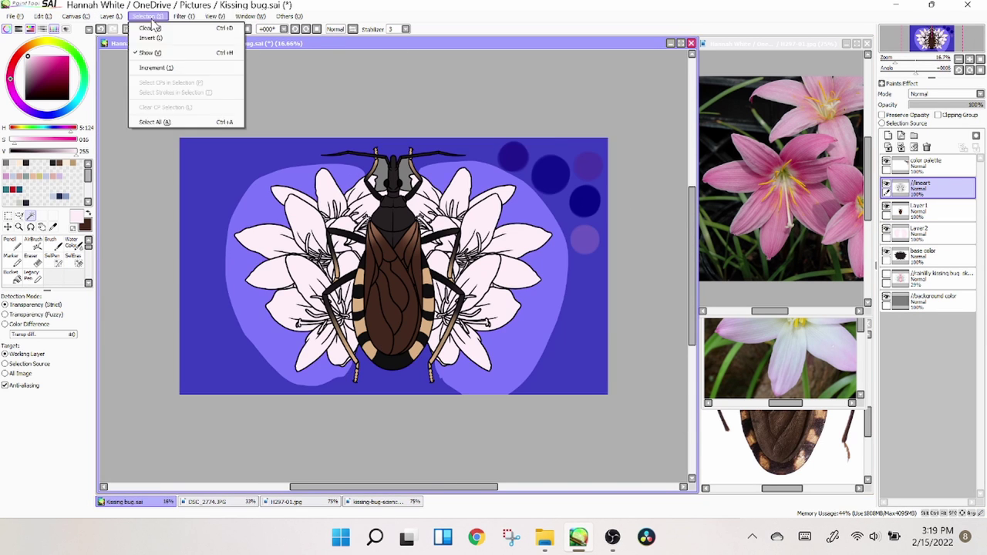
pyautogui.press('Escape')
pyautogui.hotkey('ctrl', '+')
pyautogui.click(44, 16)
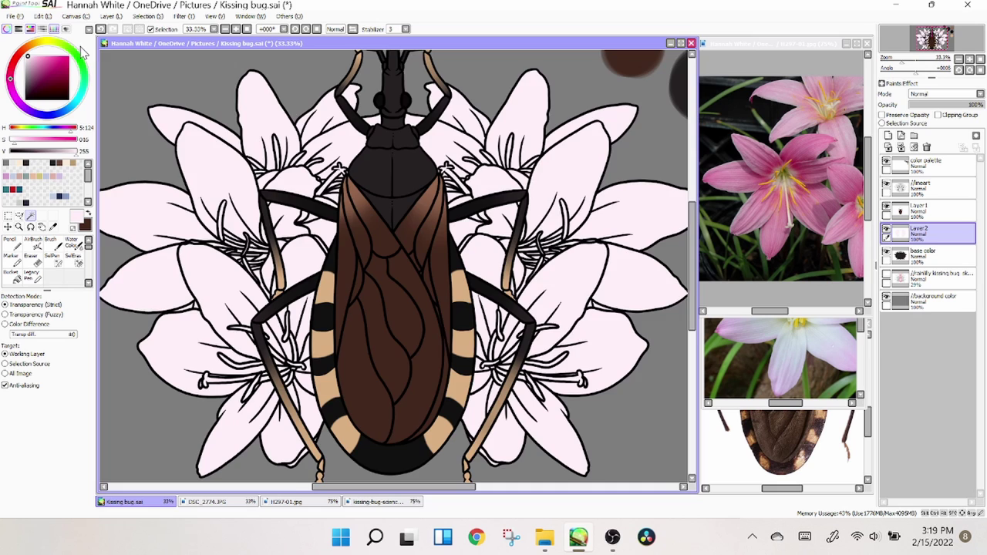
pyautogui.hotkey('ctrl', '-')
# Step: Paint a round pale pink swatch on the color palette layer with the size 300 brush
pyautogui.click(889, 215)
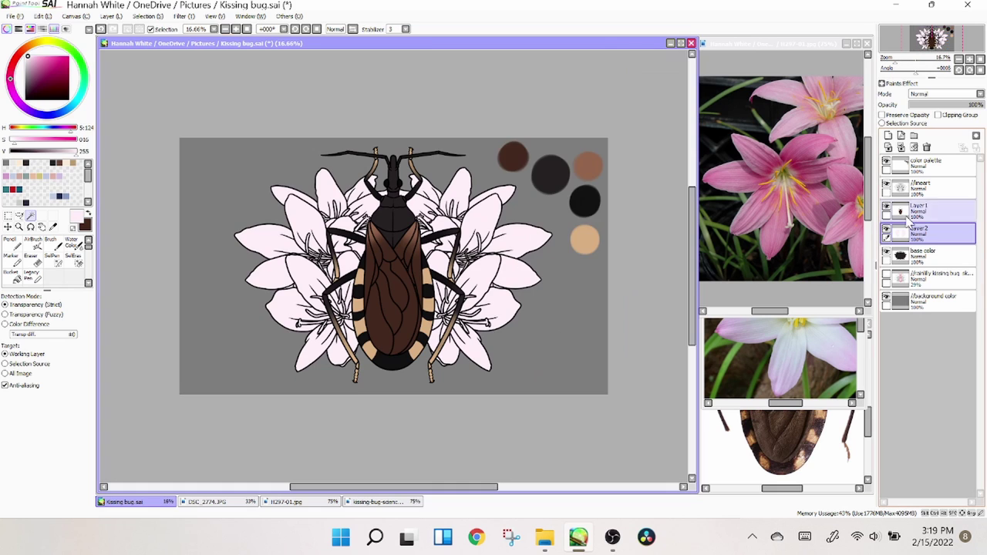
pyautogui.click(926, 164)
pyautogui.click(886, 164)
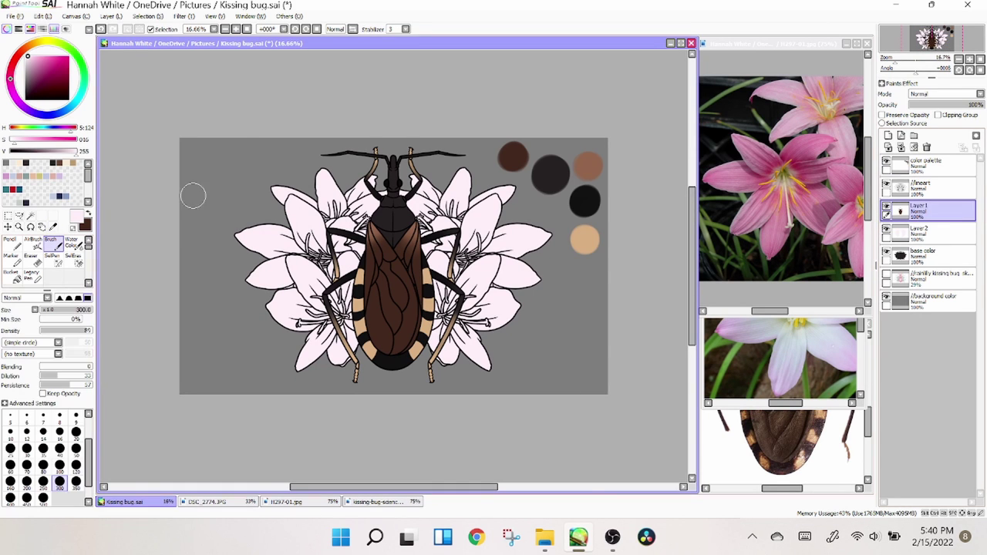
pyautogui.click(221, 162)
# Step: Sample a lavender from a petal in DSC_2774.JPG and paint it as a swatch beside the pale pink one
pyautogui.click(856, 353)
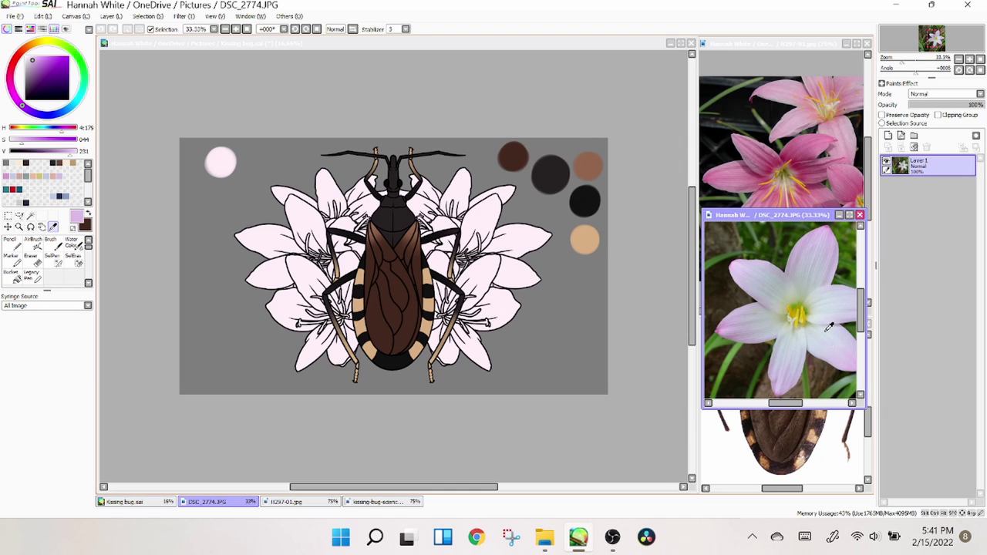
pyautogui.click(195, 137)
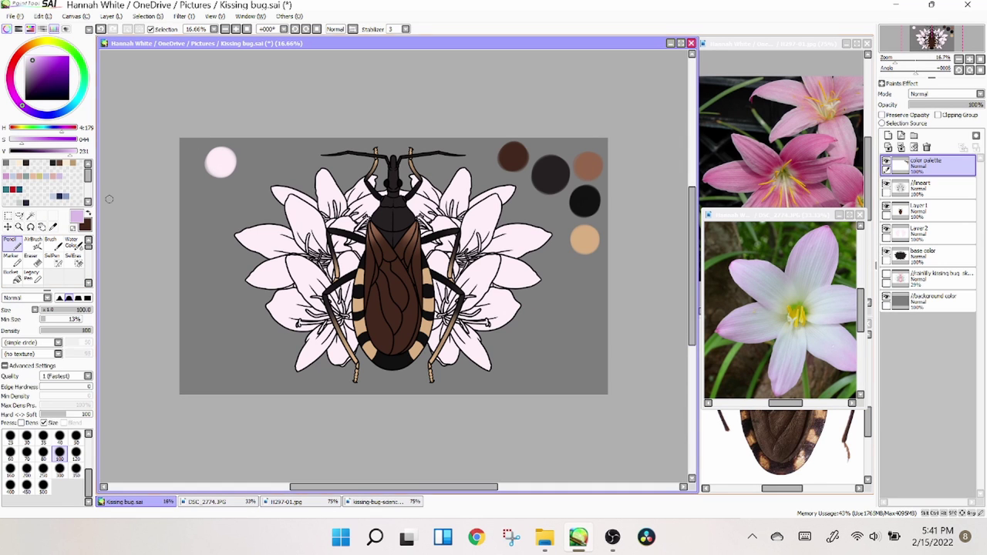
pyautogui.click(51, 242)
pyautogui.click(252, 159)
# Step: Sample a medium pink from a petal in H297-01.jpg and paint it as a swatch below the pale pink one
pyautogui.click(53, 226)
pyautogui.click(778, 154)
pyautogui.scroll(2, 778, 154)
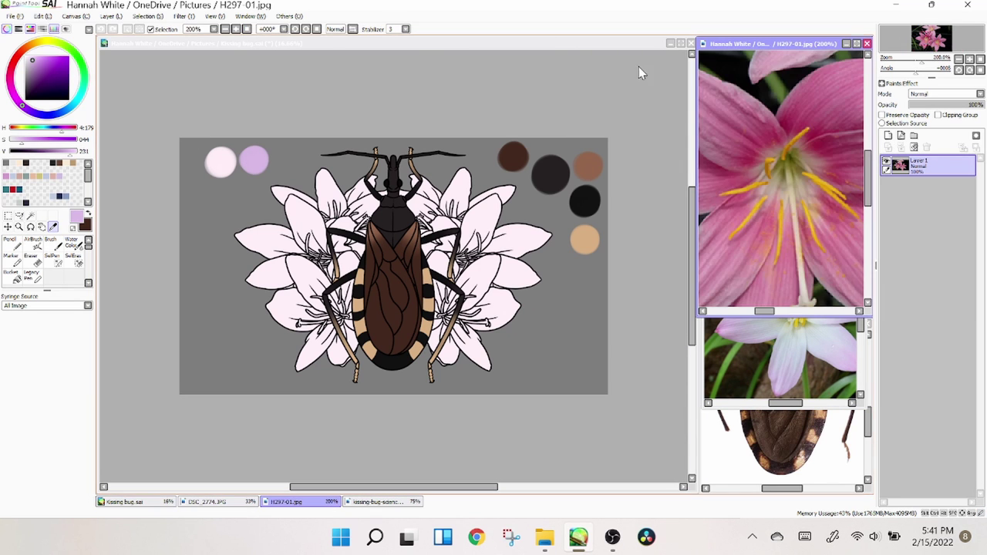
pyautogui.click(771, 170)
pyautogui.click(638, 66)
pyautogui.click(19, 244)
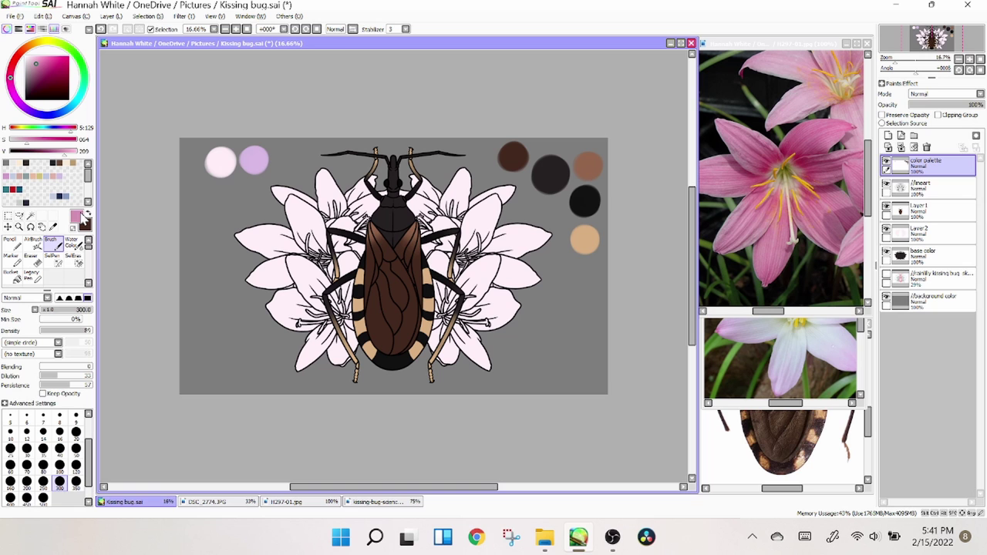
pyautogui.click(208, 199)
# Step: Sample a mauve from the lily photo DSC_2774.JPG and paint it as a swatch beside the lavender one
pyautogui.click(780, 389)
pyautogui.click(123, 501)
pyautogui.click(289, 158)
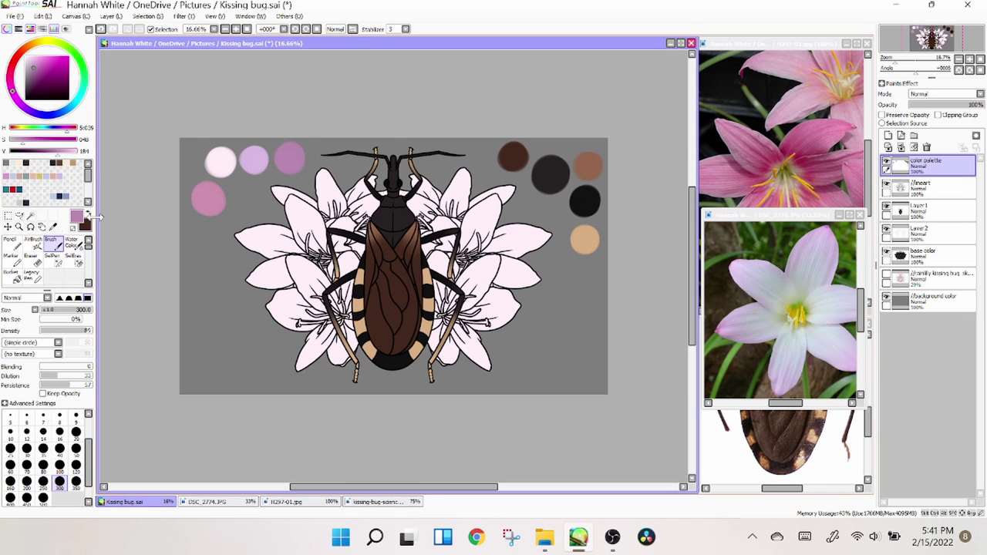
# Step: Sample a deep magenta from H297-01.jpg and paint it as a swatch below the medium pink one
pyautogui.click(285, 502)
pyautogui.click(124, 501)
pyautogui.click(205, 238)
# Step: Sample a green from the flower's throat in DSC_2774.JPG and paint it as a swatch below the lavender one
pyautogui.click(285, 501)
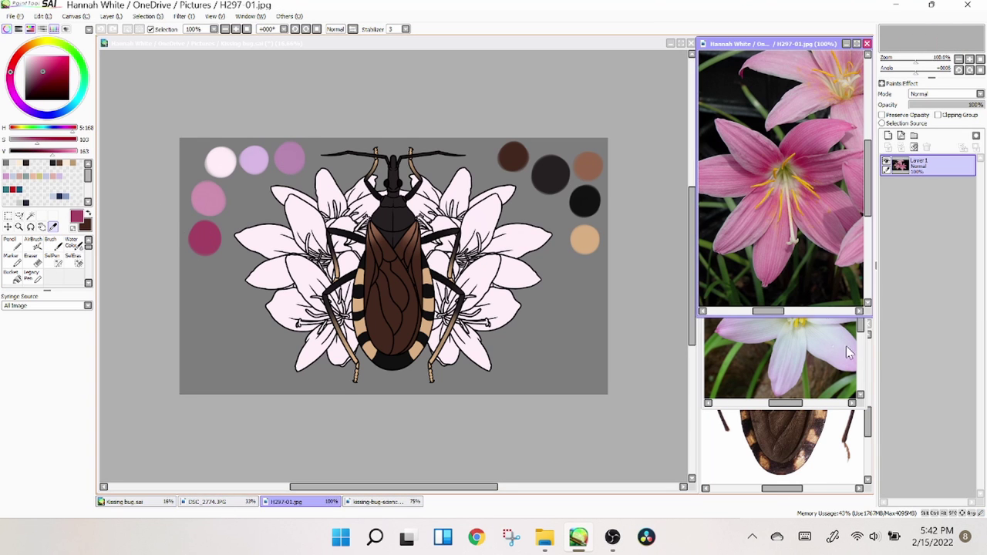
pyautogui.click(846, 346)
pyautogui.click(811, 314)
pyautogui.click(124, 501)
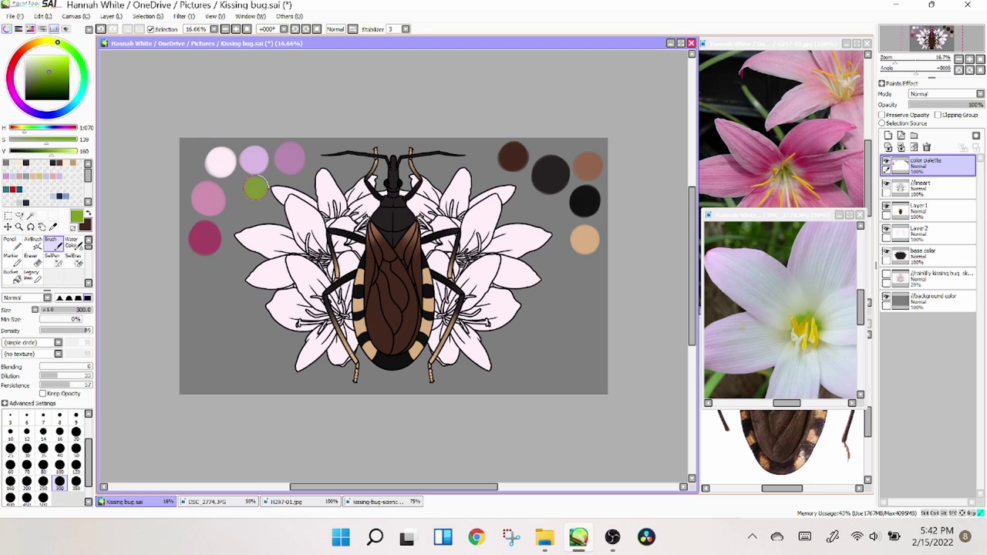
# Step: Sample a yellow from the stamens in DSC_2774.JPG and paint it as a swatch below the green one
pyautogui.click(795, 322)
pyautogui.click(332, 135)
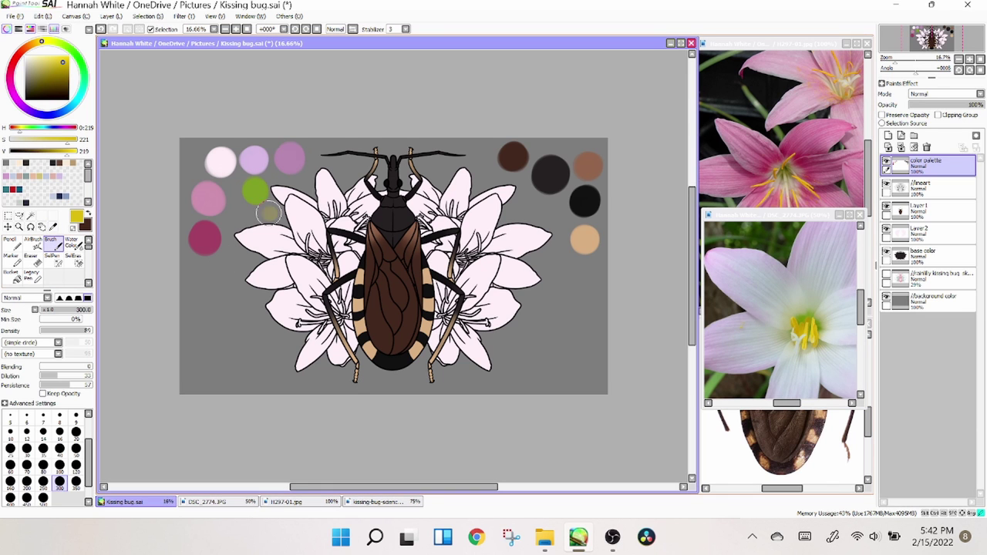
pyautogui.click(807, 330)
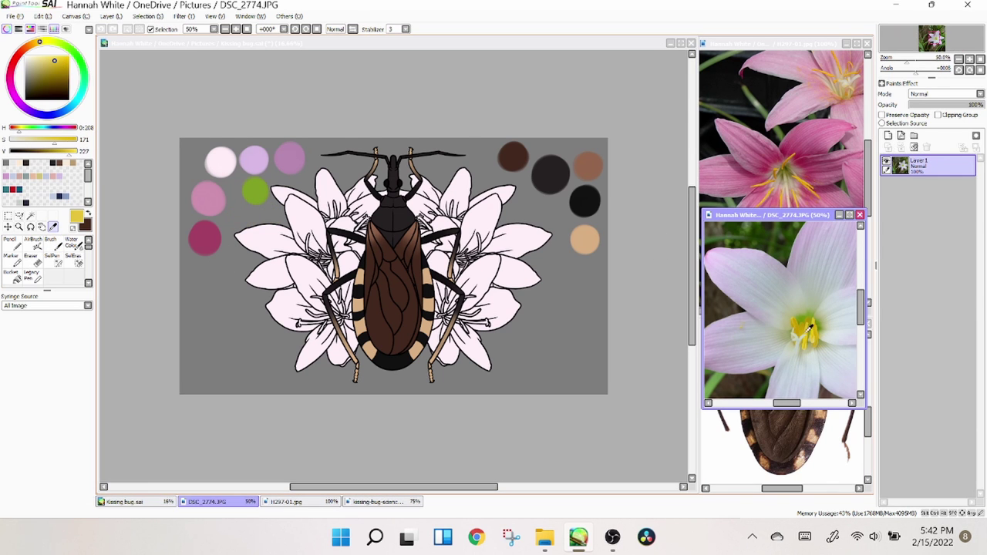
pyautogui.click(241, 216)
pyautogui.click(240, 216)
# Step: Sample an off-white from the pistil in H297-01.jpg and paint it as a swatch below the deep magenta one
pyautogui.click(839, 124)
pyautogui.click(240, 29)
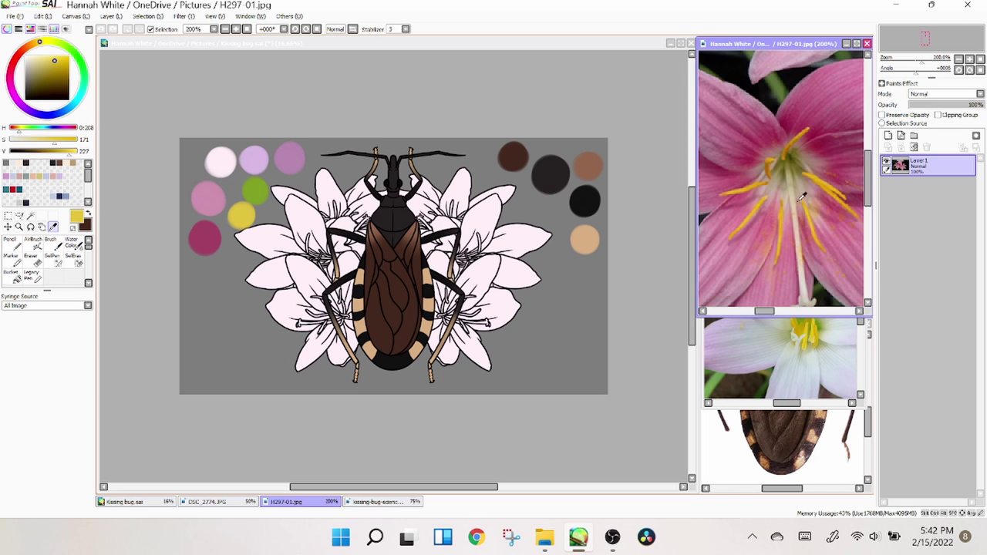
pyautogui.click(802, 278)
pyautogui.click(230, 265)
pyautogui.click(230, 265)
# Step: Sample a golden yellow from a stamen in H297-01.jpg
pyautogui.click(791, 165)
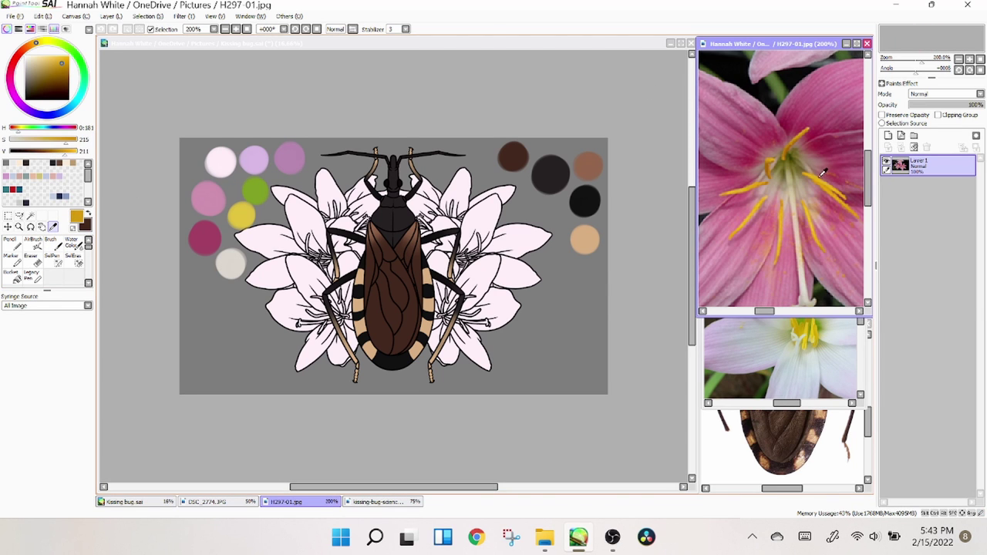
pyautogui.click(308, 43)
pyautogui.click(224, 29)
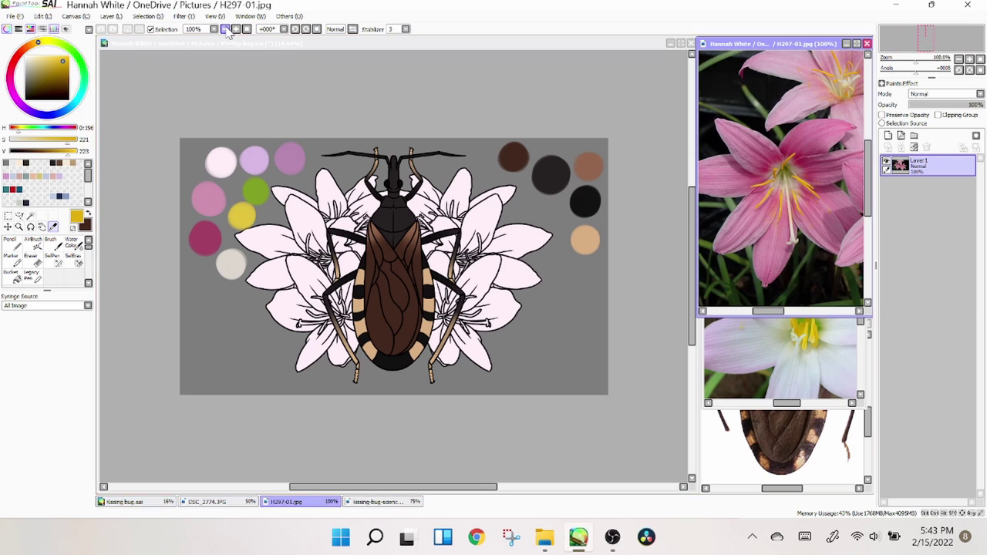
# Step: Select the group of lily swatches, shift it slightly to the left away from the flowers, and deselect
pyautogui.click(11, 16)
pyautogui.press('Escape')
pyautogui.click(19, 215)
pyautogui.moveTo(185, 142); pyautogui.dragTo(278, 328)
pyautogui.moveTo(231, 231); pyautogui.dragTo(224, 230)
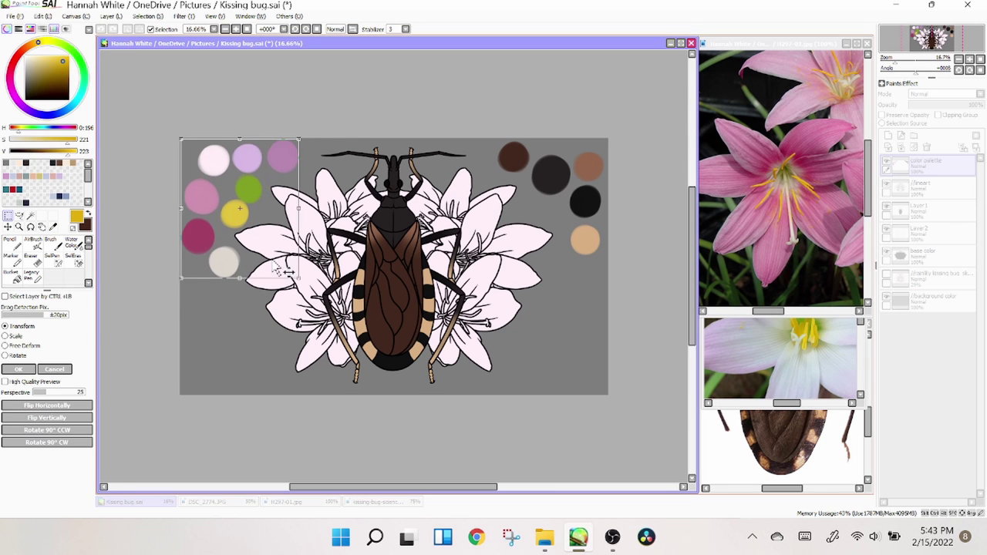
pyautogui.hotkey('ctrl', 'd')
# Step: Make the //lineart layer active and switch to the Magic Wand for selecting its enclosed areas
pyautogui.click(921, 186)
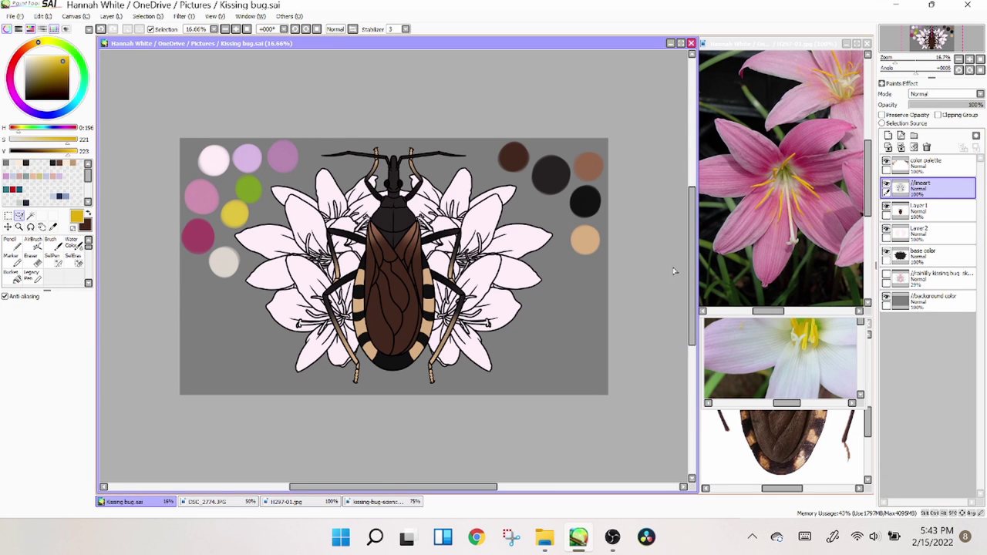
pyautogui.click(30, 216)
pyautogui.scroll(1, 303, 158)
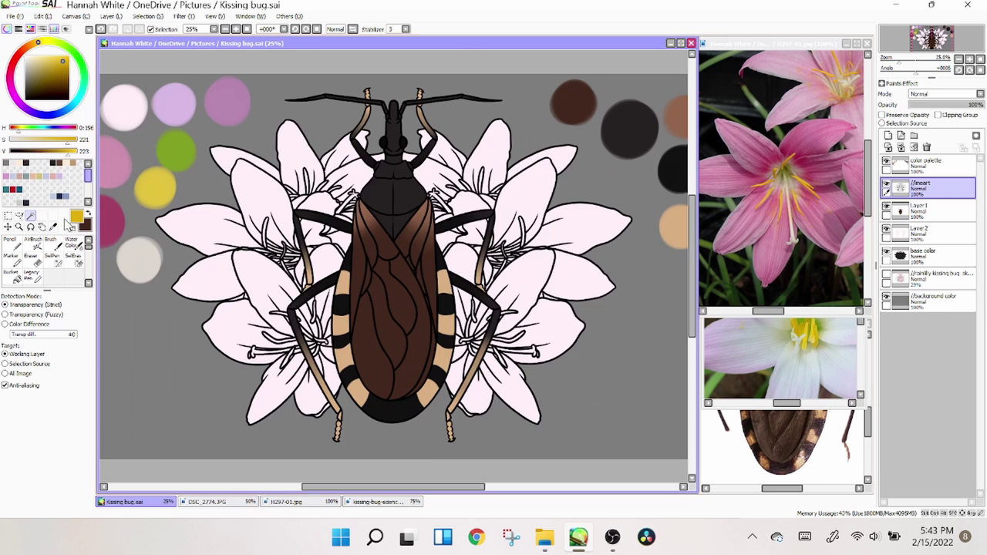
pyautogui.click(293, 151)
pyautogui.click(363, 140)
pyautogui.click(425, 140)
pyautogui.click(471, 151)
pyautogui.click(540, 162)
pyautogui.click(439, 178)
pyautogui.click(347, 180)
pyautogui.click(414, 160)
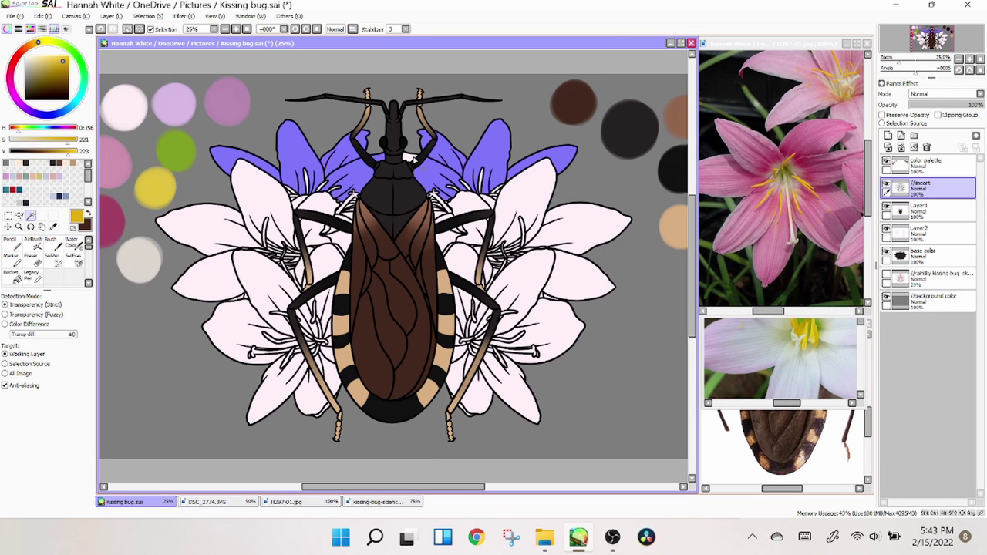
pyautogui.click(235, 29)
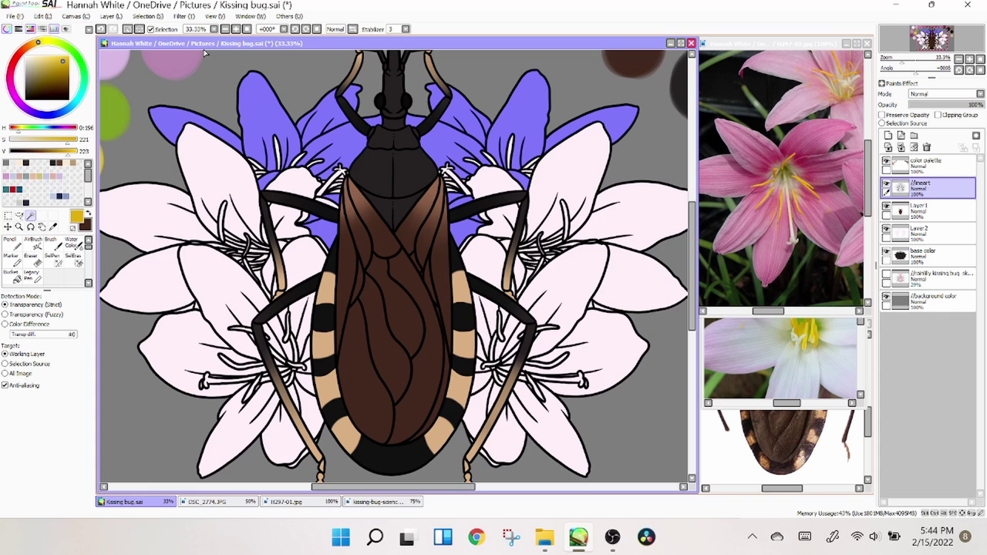
pyautogui.scroll(3, 204, 52)
pyautogui.scroll(-5, 154, 46)
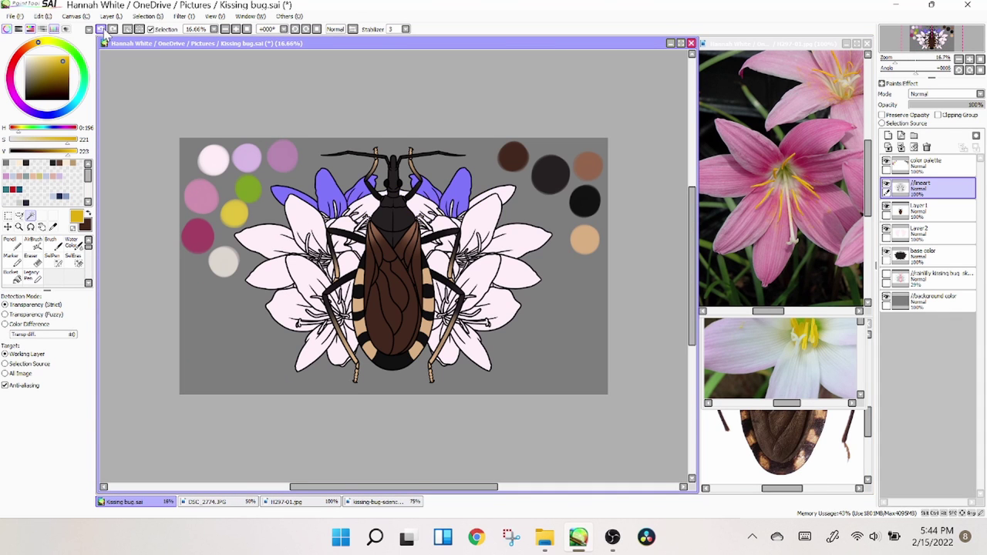
pyautogui.click(100, 29)
# Step: Select the petals of the lower left lily from the lineart with the Magic Wand
pyautogui.scroll(1, 347, 193)
pyautogui.click(255, 231)
pyautogui.click(285, 324)
pyautogui.click(324, 239)
pyautogui.click(327, 283)
pyautogui.click(324, 193)
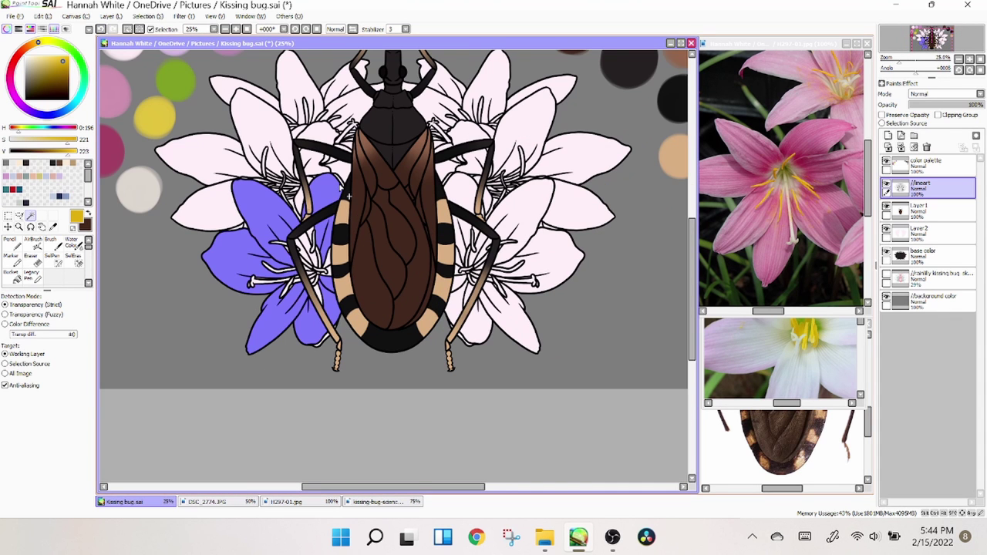
# Step: Add the petals of the lower right lily to the Magic Wand selection
pyautogui.click(461, 201)
pyautogui.click(517, 224)
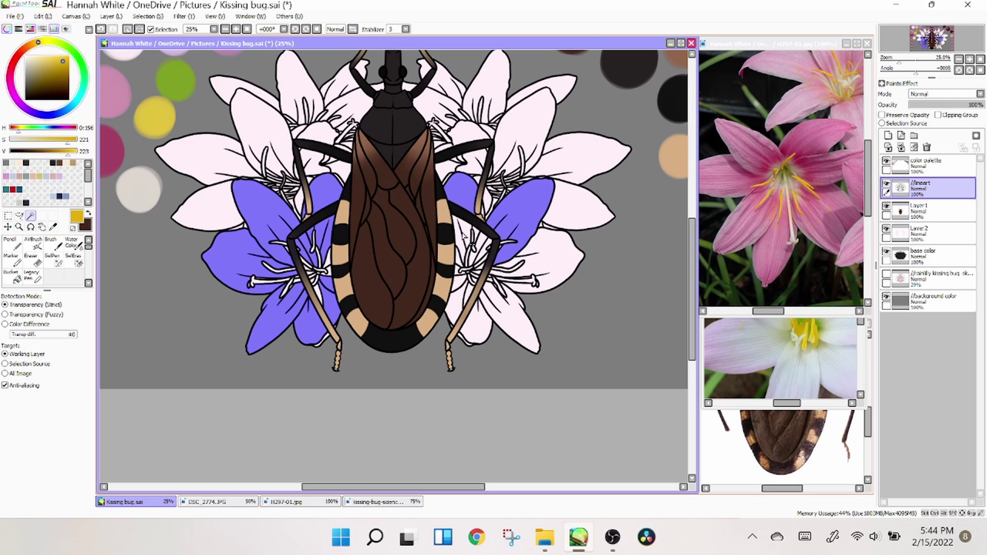
pyautogui.click(540, 258)
pyautogui.click(501, 316)
pyautogui.click(461, 302)
# Step: Paint the lower right lily's stamens and part of the left one's into the selection with the SelPen at size 60
pyautogui.scroll(2, 260, 406)
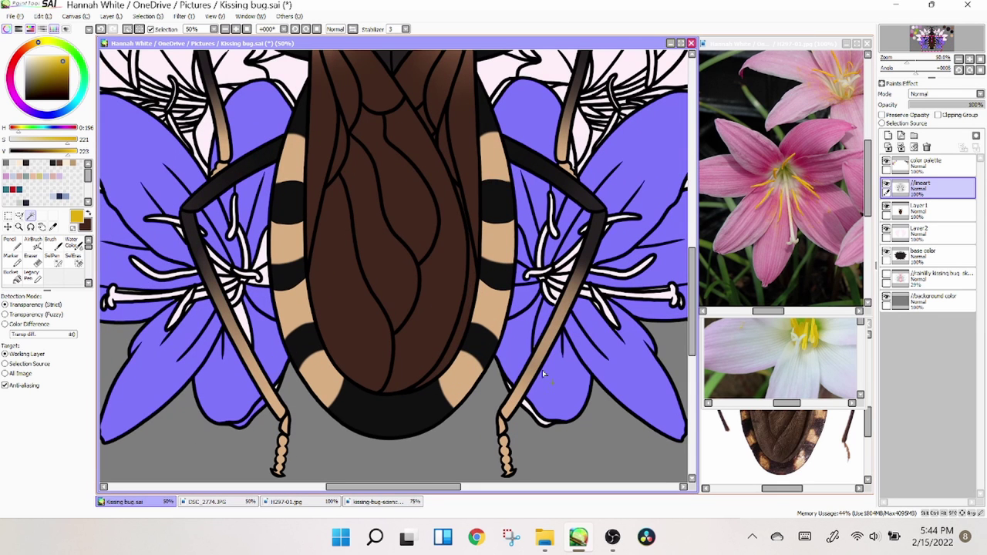
pyautogui.press('s')
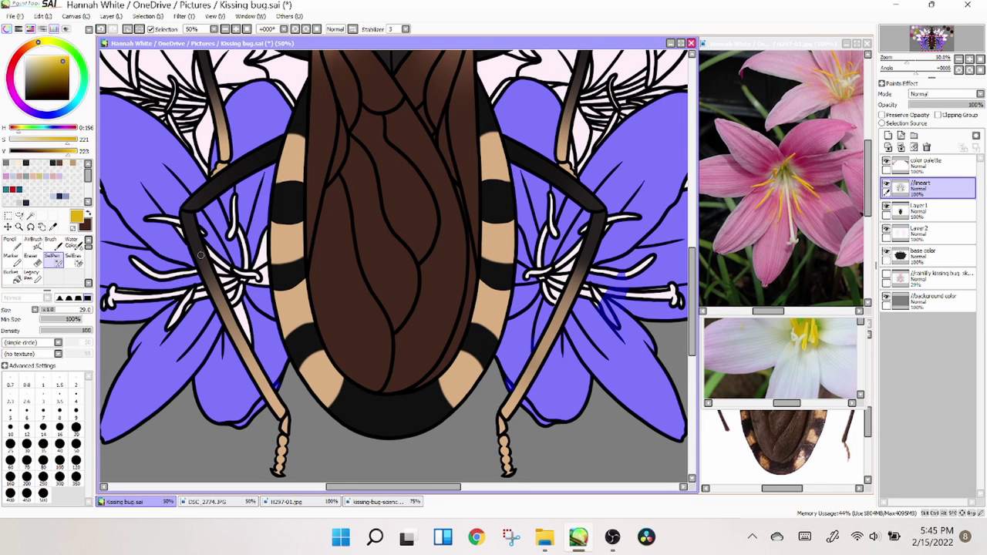
pyautogui.press(']')
pyautogui.press(']')
pyautogui.press(']')
pyautogui.press(']')
pyautogui.press(']')
pyautogui.moveTo(176, 307); pyautogui.dragTo(158, 336)
pyautogui.moveTo(154, 293); pyautogui.dragTo(194, 266)
pyautogui.moveTo(532, 274); pyautogui.dragTo(547, 202)
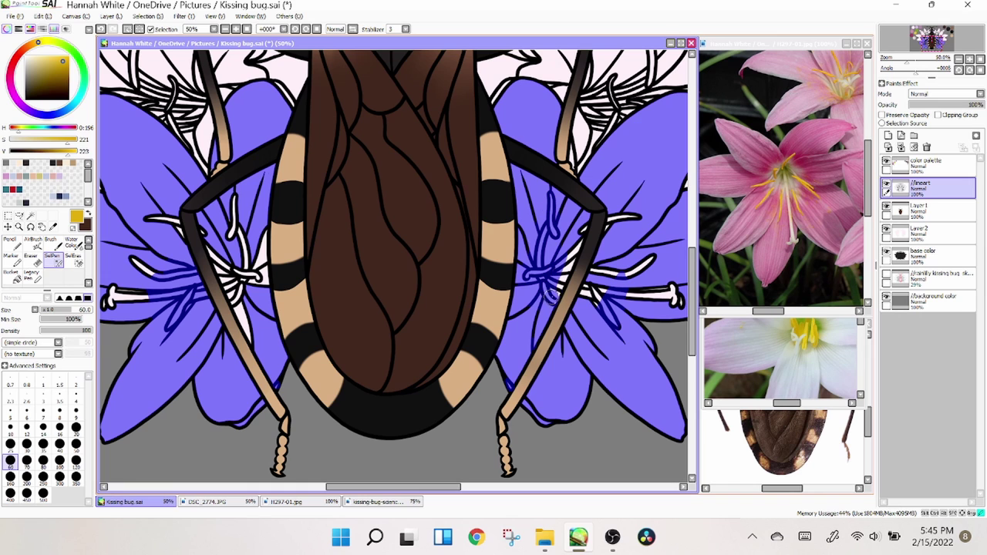
pyautogui.moveTo(593, 280)
pyautogui.mouseDown()
pyautogui.moveTo(650, 260)
pyautogui.moveTo(676, 304)
pyautogui.mouseUp()
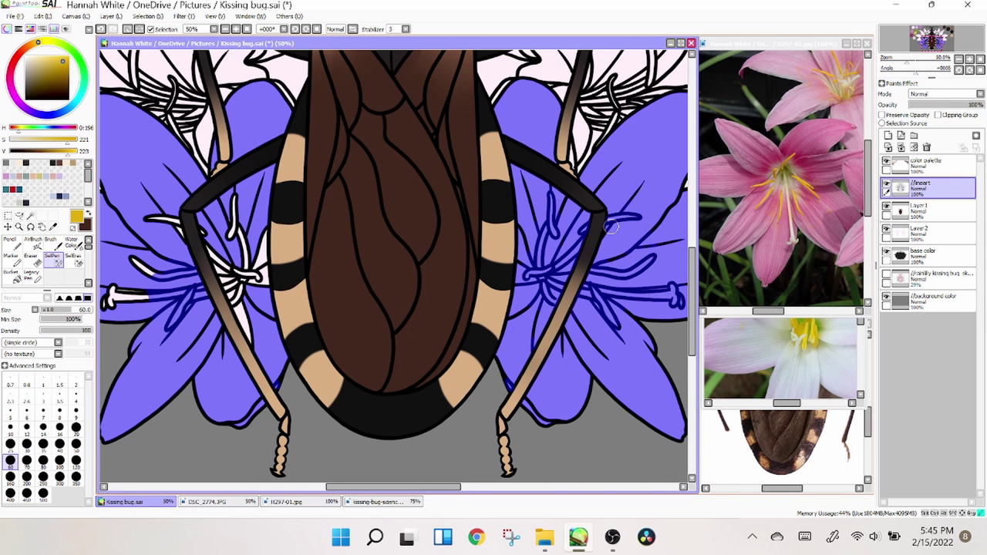
# Step: Add the lower left lily's remaining stamens and throat to the selection
pyautogui.hscroll(-3, 609, 226)
pyautogui.moveTo(312, 220)
pyautogui.mouseDown()
pyautogui.moveTo(358, 339)
pyautogui.moveTo(371, 281)
pyautogui.mouseUp()
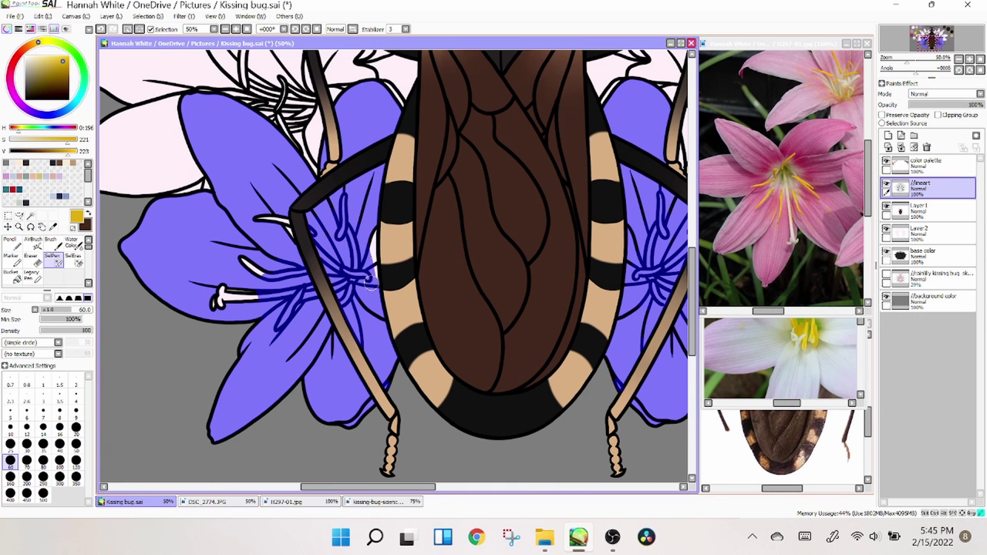
pyautogui.moveTo(281, 263); pyautogui.dragTo(218, 298)
# Step: Touch up the selection along the lower lilies' petal edges with the SelPen reduced to sizes 30 and 22
pyautogui.press('[')
pyautogui.press('[')
pyautogui.press('[')
pyautogui.press('[')
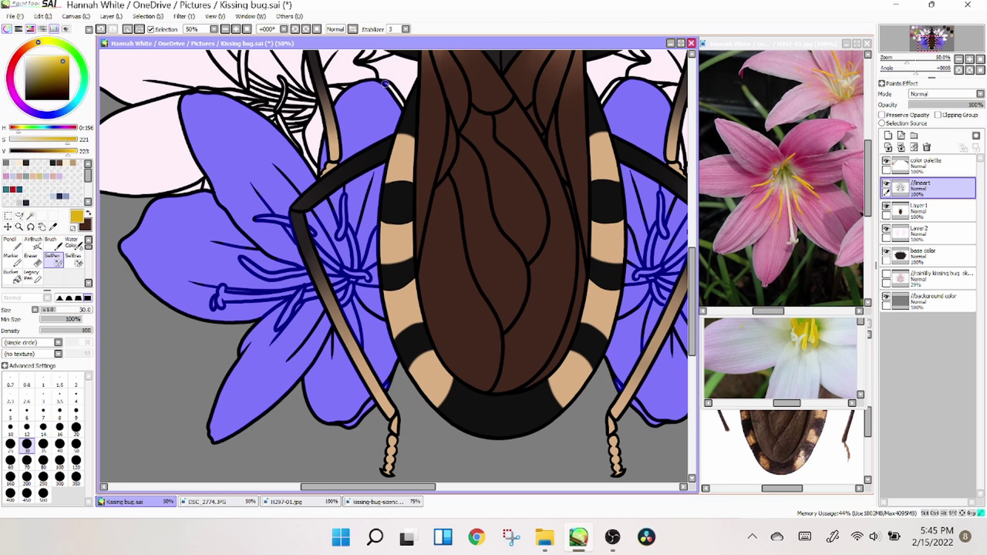
pyautogui.moveTo(379, 492); pyautogui.dragTo(423, 492)
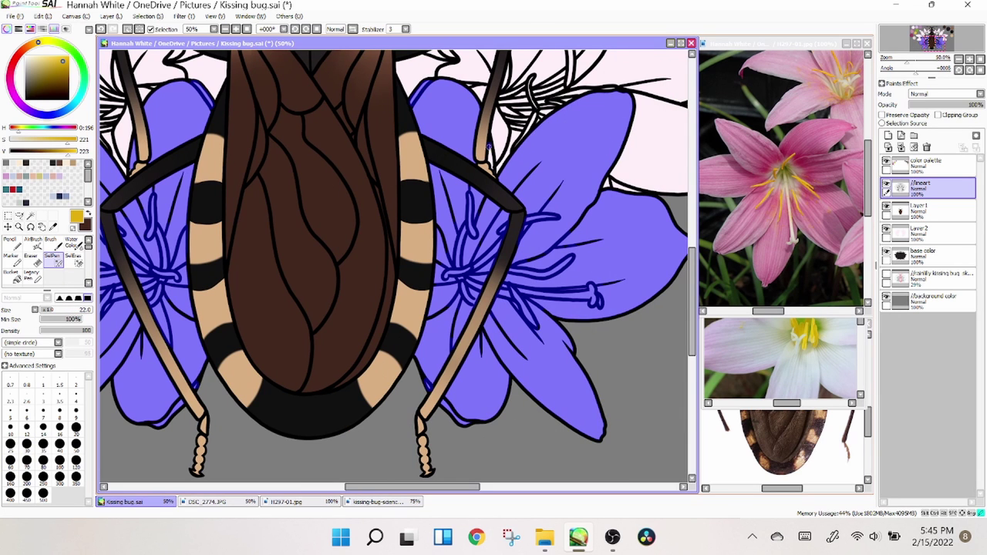
pyautogui.press('-')
pyautogui.press('-')
pyautogui.press('-')
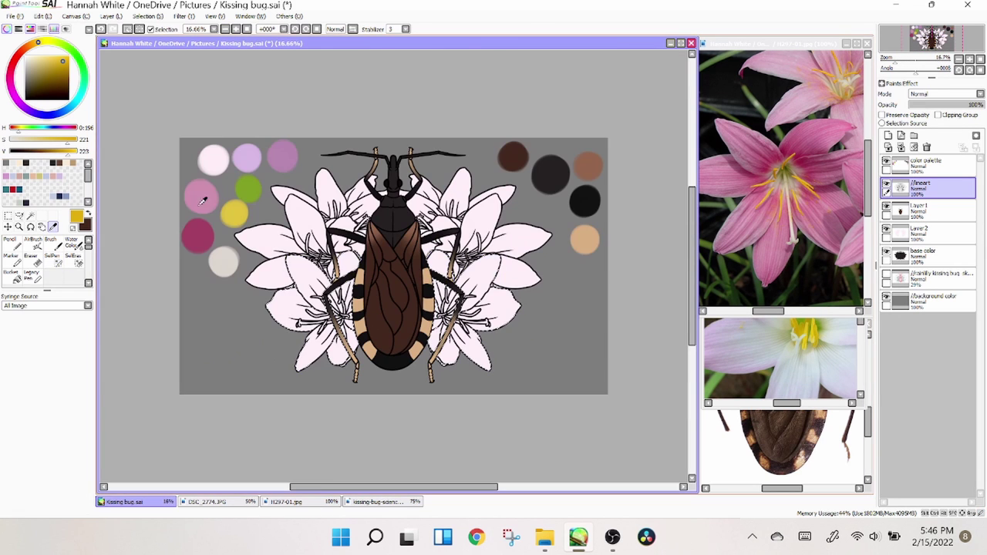
# Step: Fill the selected lower lilies with the medium pink swatch color on a new layer above Layer2, and save the drawing
pyautogui.click(111, 15)
pyautogui.click(135, 73)
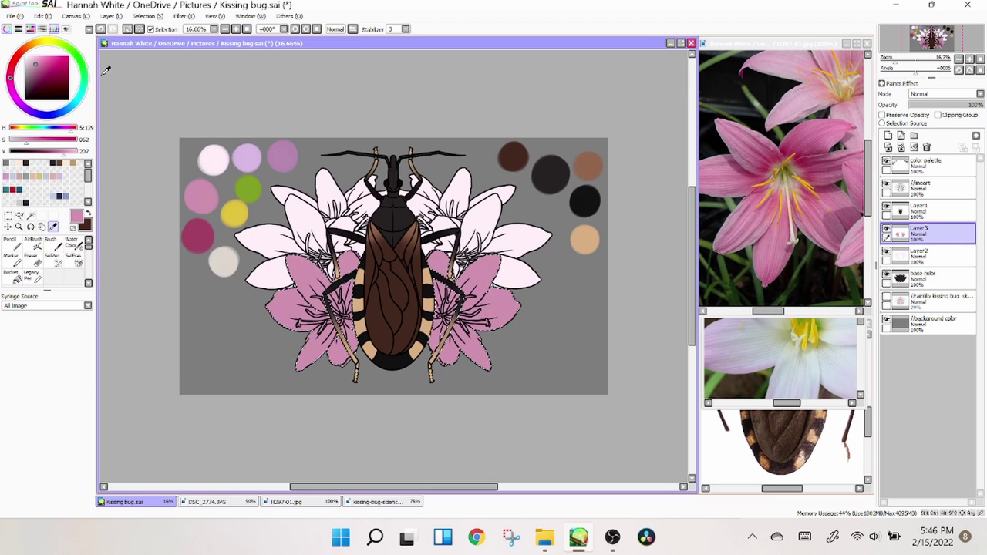
pyautogui.click(14, 16)
pyautogui.click(31, 49)
# Step: On a new layer, blend a lighter pink sampled from H297-01.jpg and adjusted to S 38, V 228 over the lower left lily's outer petals
pyautogui.click(779, 112)
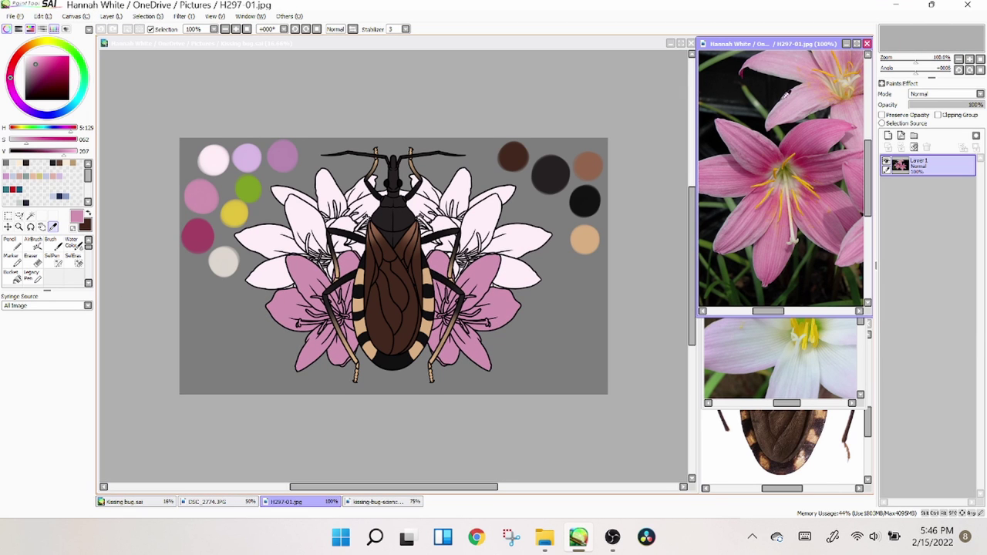
pyautogui.click(360, 54)
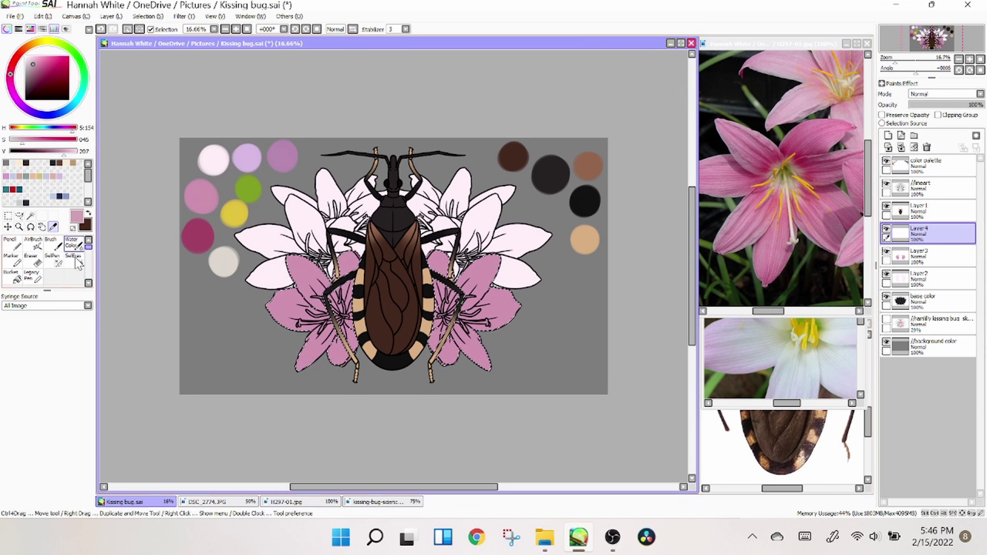
pyautogui.click(10, 242)
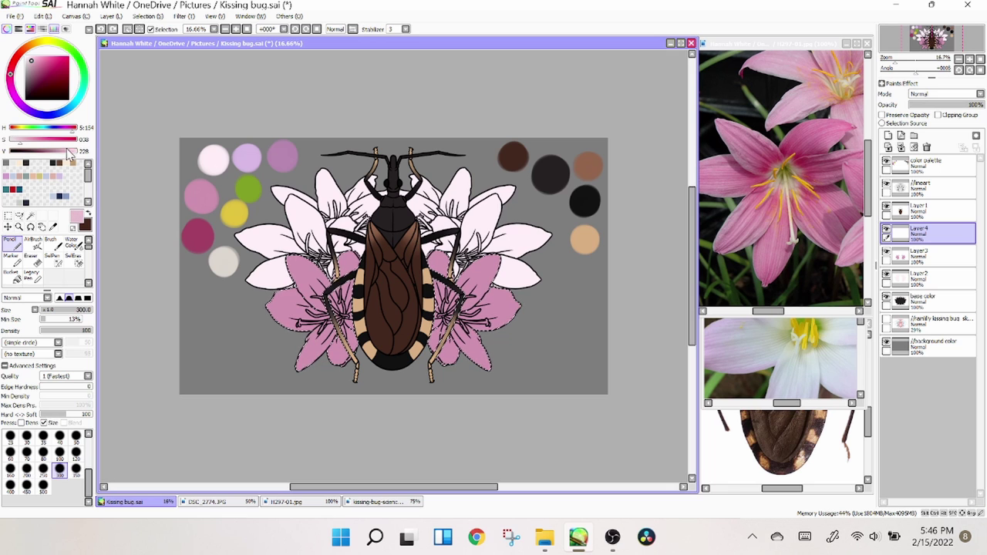
pyautogui.scroll(1, 199, 235)
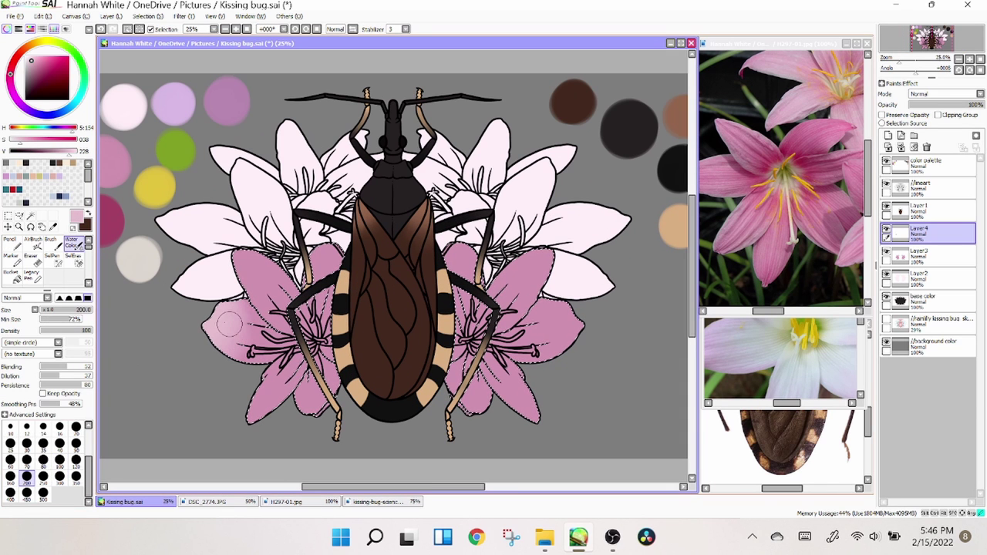
pyautogui.click(71, 242)
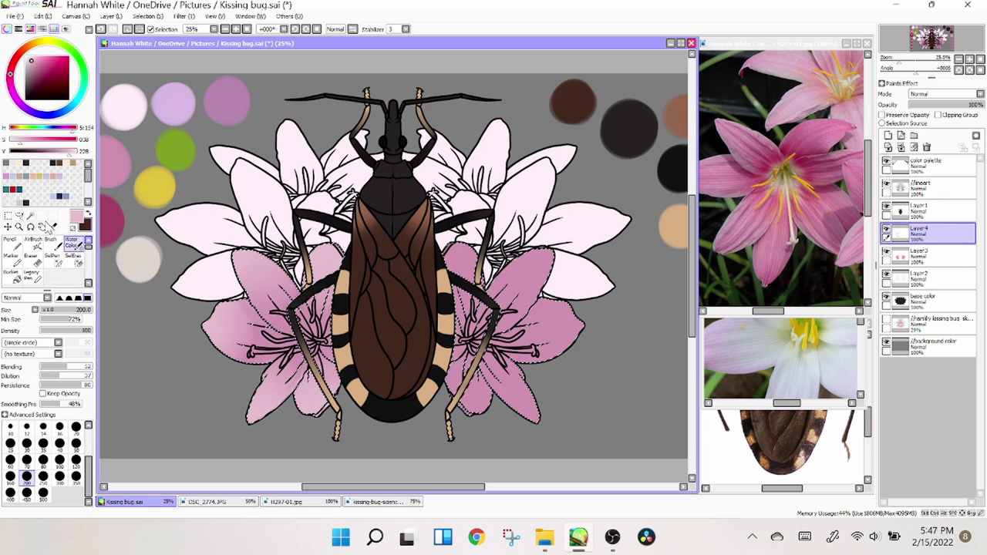
# Step: Paint the lower right lily's outer petals with the light pink Pencil and blend the edges with the Water Color brush
pyautogui.click(10, 242)
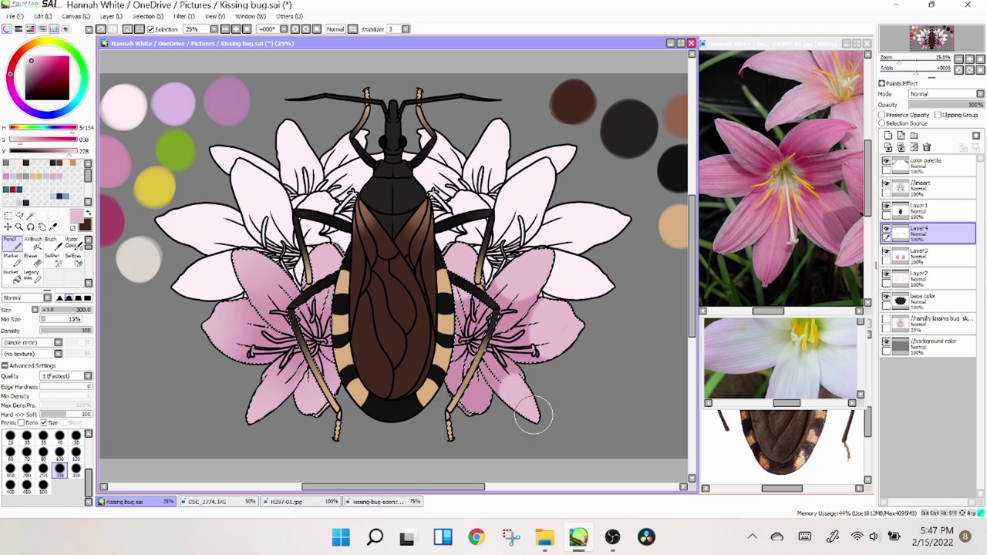
pyautogui.press('c')
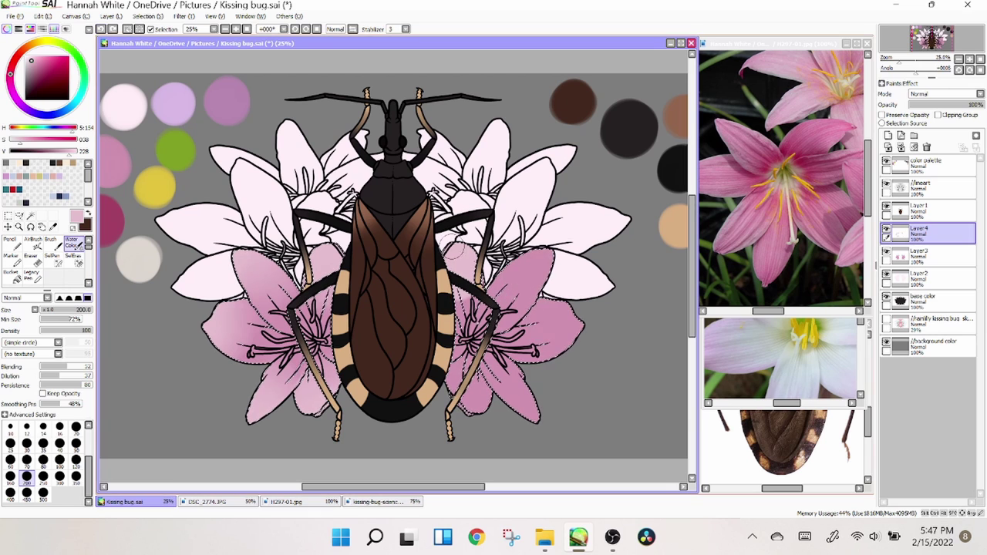
pyautogui.press('n')
pyautogui.press('c')
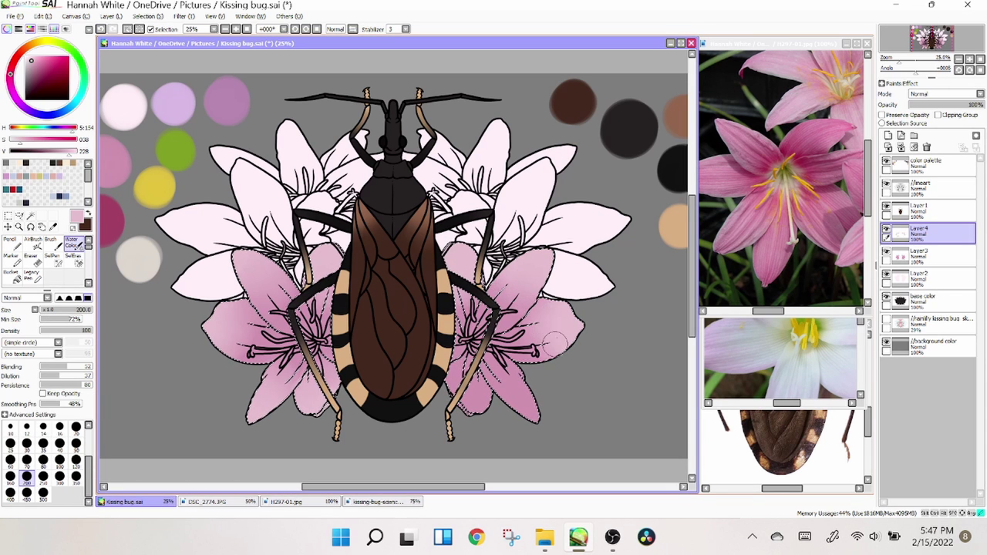
pyautogui.press('n')
pyautogui.press('c')
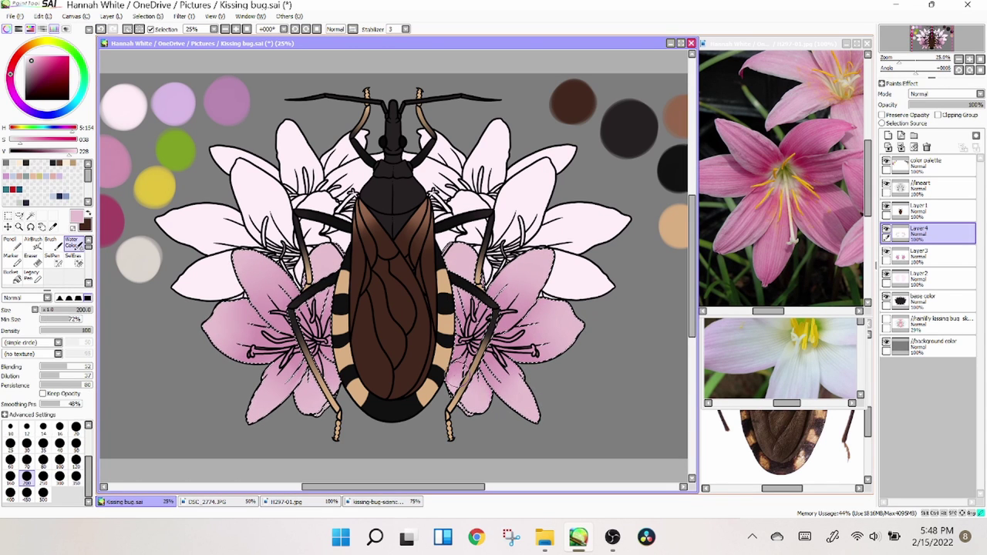
# Step: On a new layer above Layer4, paint the lower left lily's center magenta with the Pencil and blend it outward with the Water Color brush at size 100
pyautogui.press('n')
pyautogui.scroll(-1, 121, 192)
pyautogui.hotkey('ctrl', 'shift', 'n')
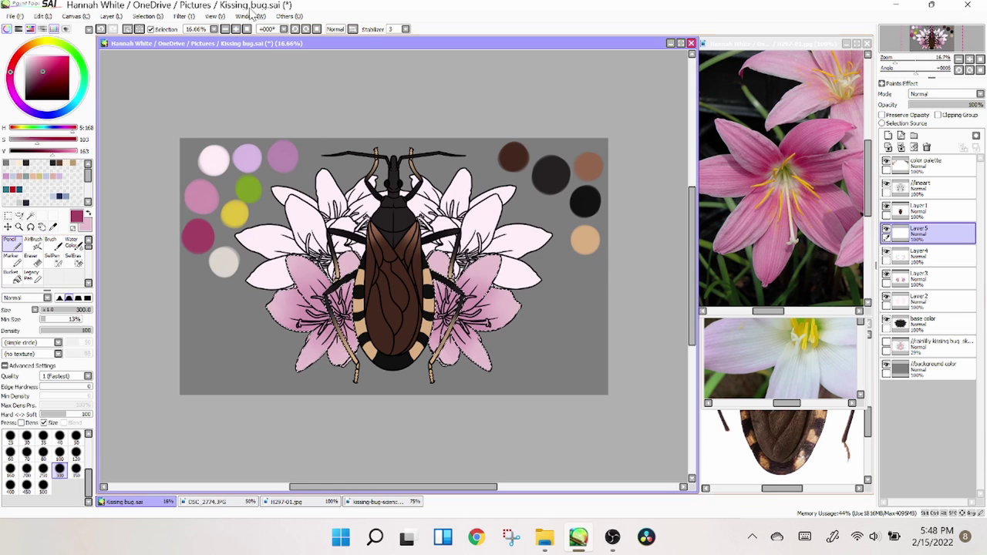
pyautogui.hotkey('ctrl', '+')
pyautogui.press('c')
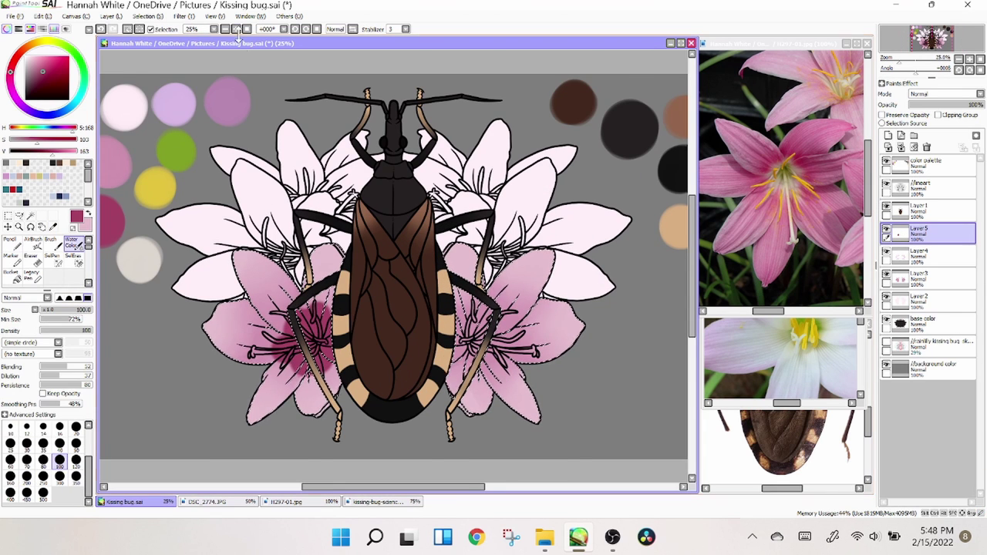
pyautogui.hotkey('ctrl', '+')
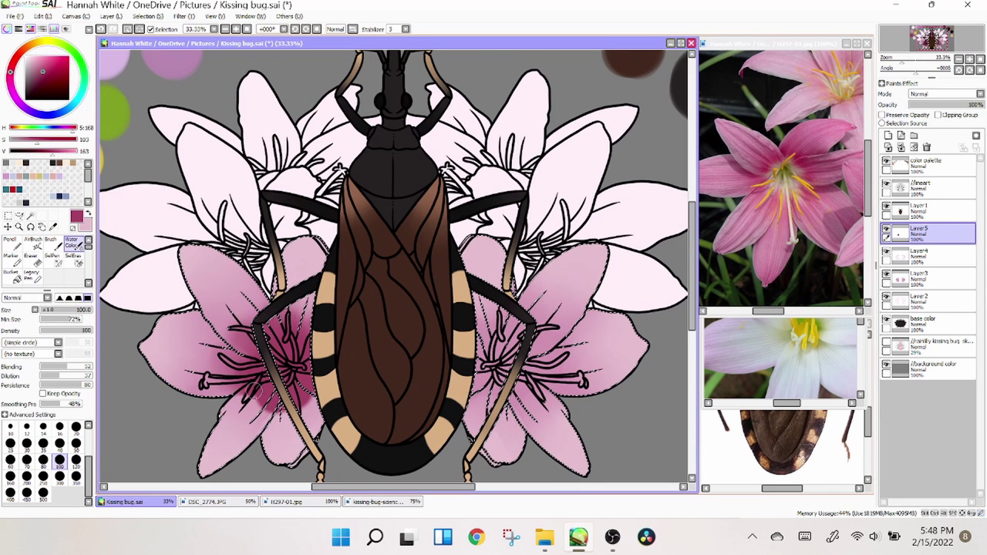
pyautogui.moveTo(256, 391); pyautogui.dragTo(255, 409)
# Step: Paint the lower right lily's center magenta with the Pencil and blend its edges into the petals with the Water Color brush
pyautogui.press('n')
pyautogui.moveTo(482, 355)
pyautogui.mouseDown()
pyautogui.moveTo(530, 370)
pyautogui.moveTo(495, 303)
pyautogui.moveTo(475, 324)
pyautogui.moveTo(547, 335)
pyautogui.moveTo(530, 340)
pyautogui.moveTo(540, 354)
pyautogui.moveTo(567, 358)
pyautogui.moveTo(536, 405)
pyautogui.moveTo(539, 375)
pyautogui.moveTo(487, 396)
pyautogui.mouseUp()
pyautogui.press('c')
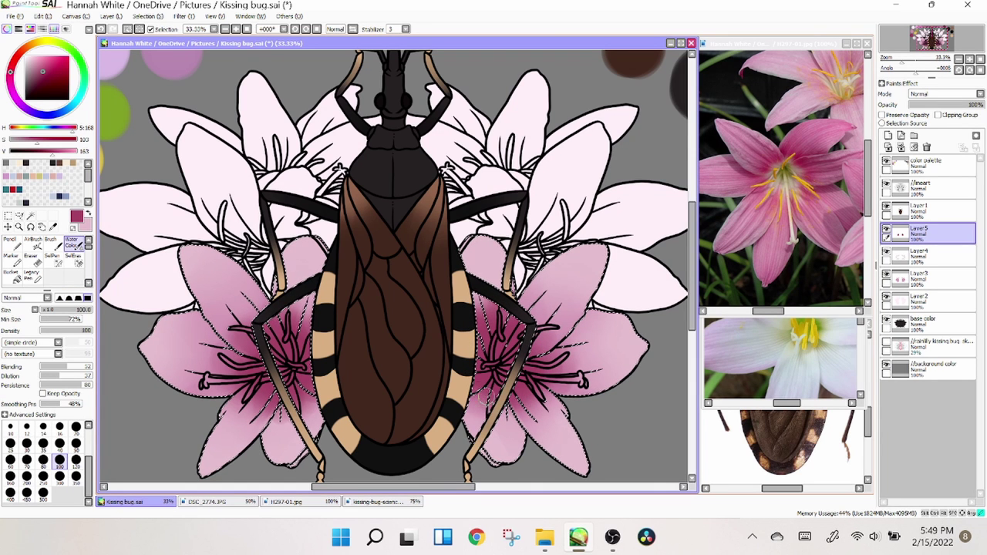
pyautogui.scroll(-2, 485, 397)
# Step: Add a light pink swatch below the magenta one on the color palette layer, and merge the lower lilies' shading layers into Layer3
pyautogui.press('b')
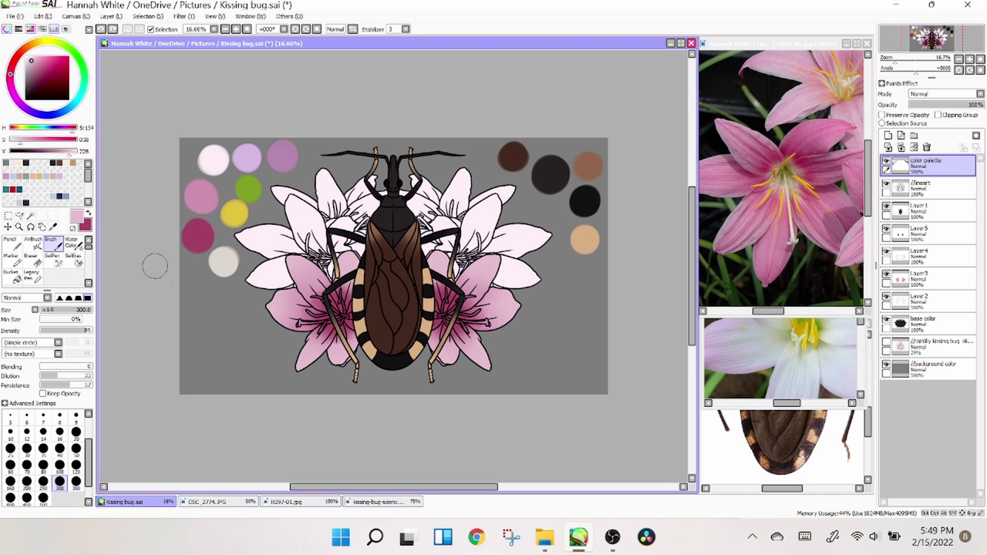
pyautogui.click(195, 276)
pyautogui.click(14, 15)
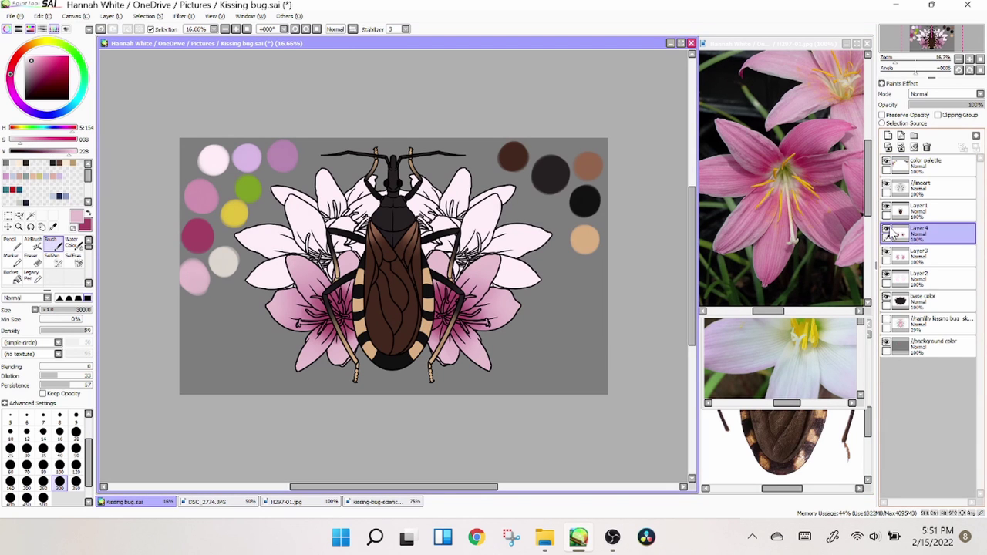
pyautogui.click(14, 16)
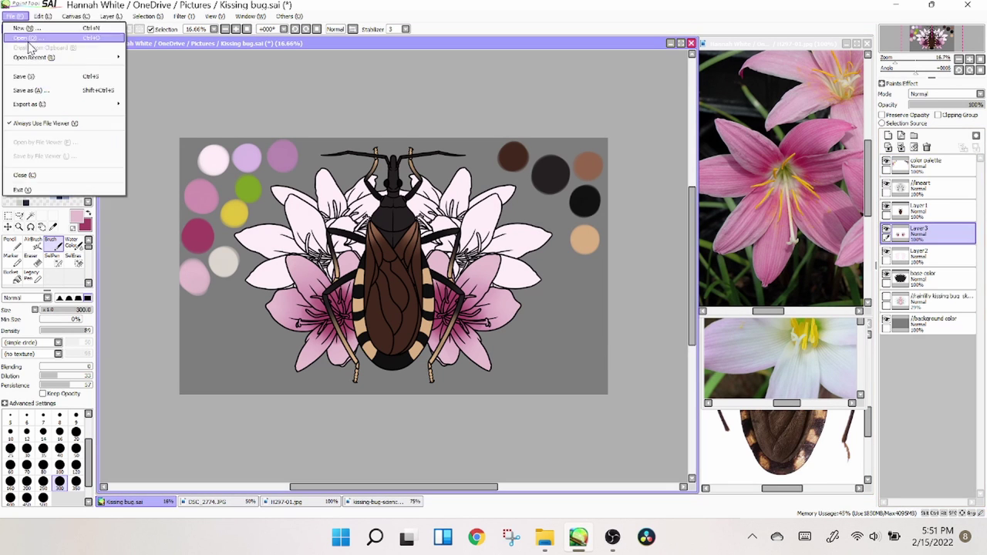
pyautogui.press('Escape')
# Step: Select the middle left lily's petals on the //lineart layer with the Magic Wand
pyautogui.click(11, 273)
pyautogui.click(925, 186)
pyautogui.click(281, 239)
pyautogui.scroll(1, 299, 188)
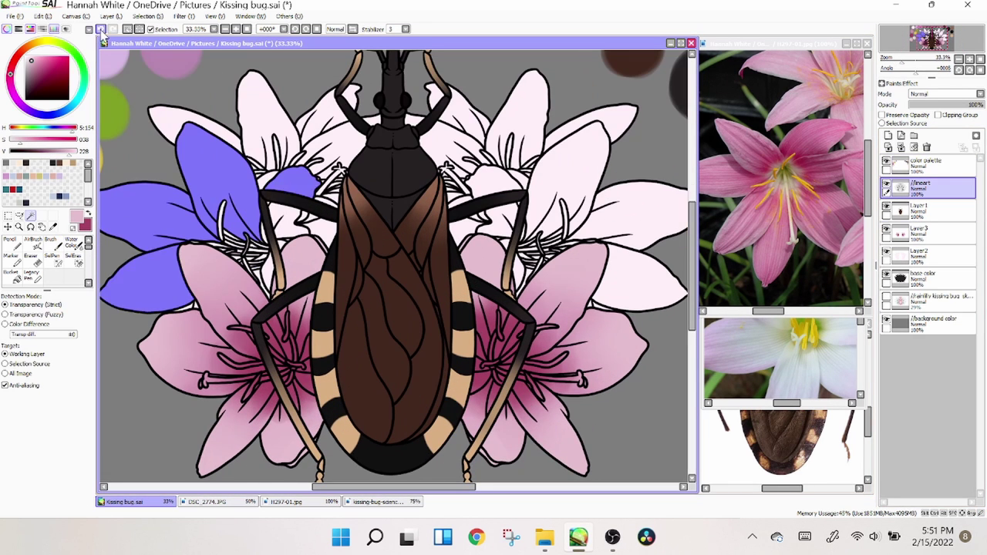
pyautogui.click(299, 188)
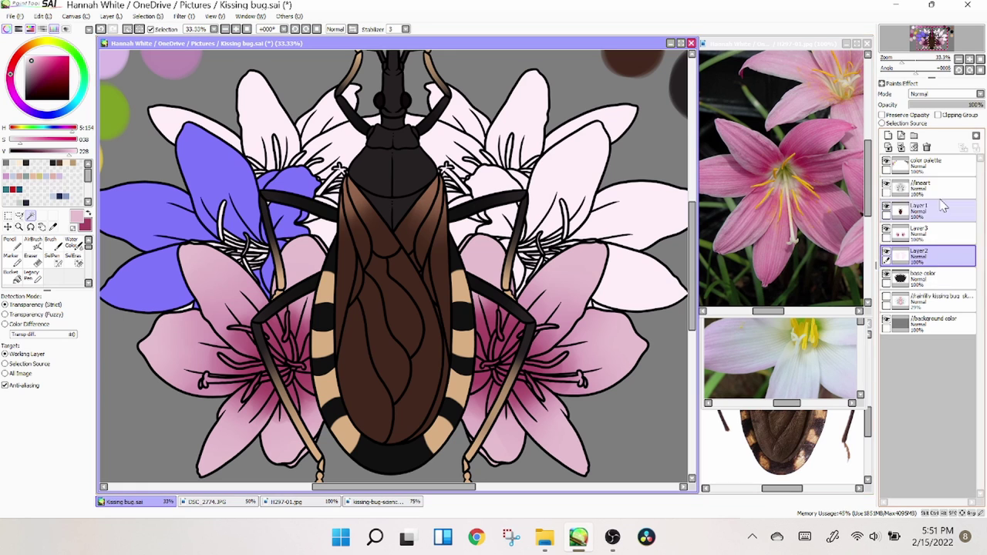
# Step: Add the middle right lily's petals to the Magic Wand selection on the //lineart layer
pyautogui.click(566, 166)
pyautogui.click(74, 259)
pyautogui.doubleClick(53, 259)
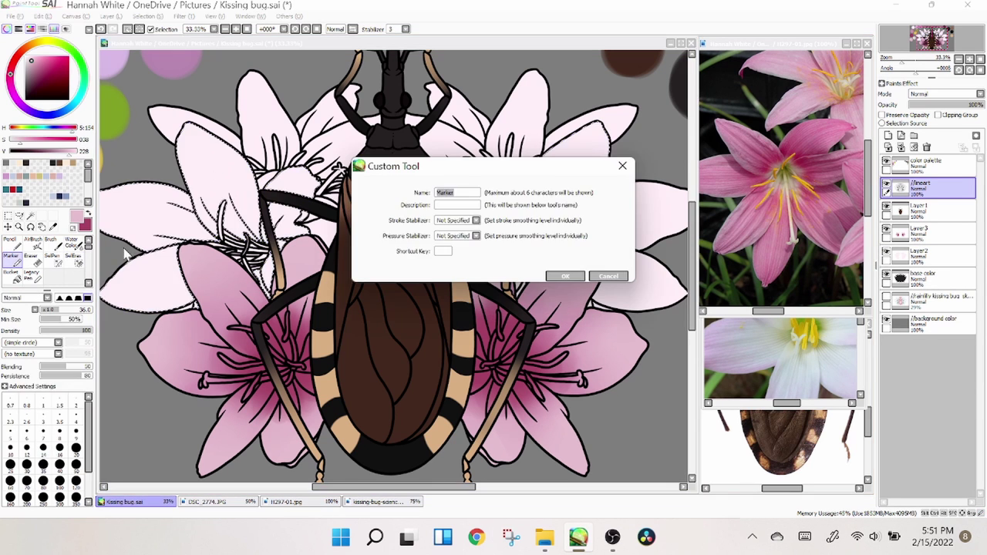
pyautogui.press('Escape')
pyautogui.press('w')
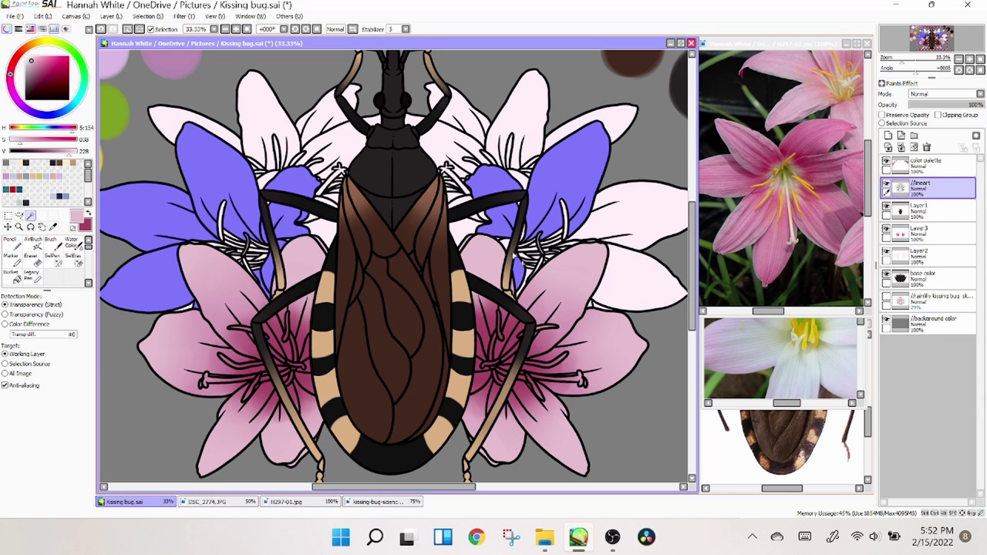
pyautogui.click(599, 312)
# Step: Extend the selection over both middle lilies' stamens with the SelPen and clean up its edges with the selection eraser at size 34
pyautogui.hotkey('ctrl', '+')
pyautogui.hotkey('ctrl', '+')
pyautogui.press('w')
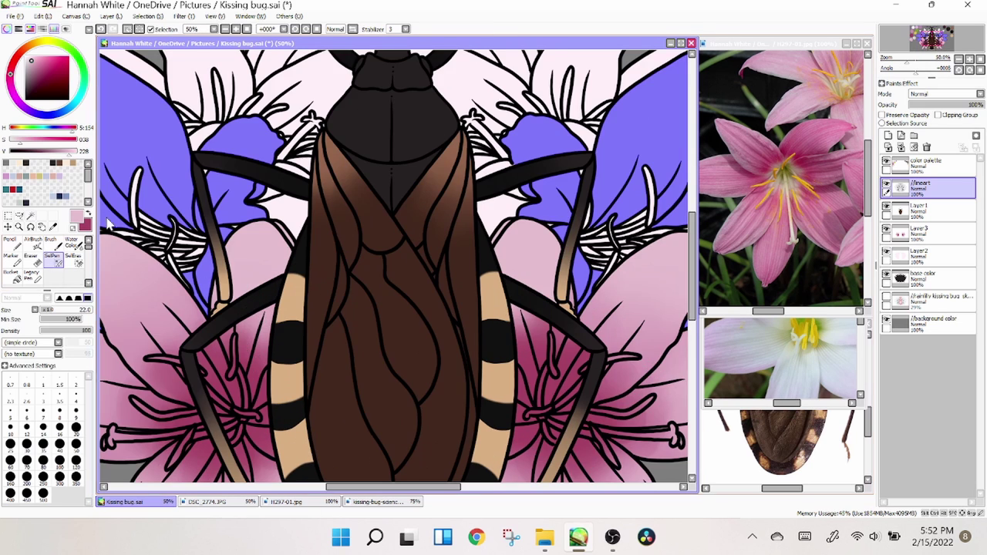
pyautogui.hotkey('ctrl', '-')
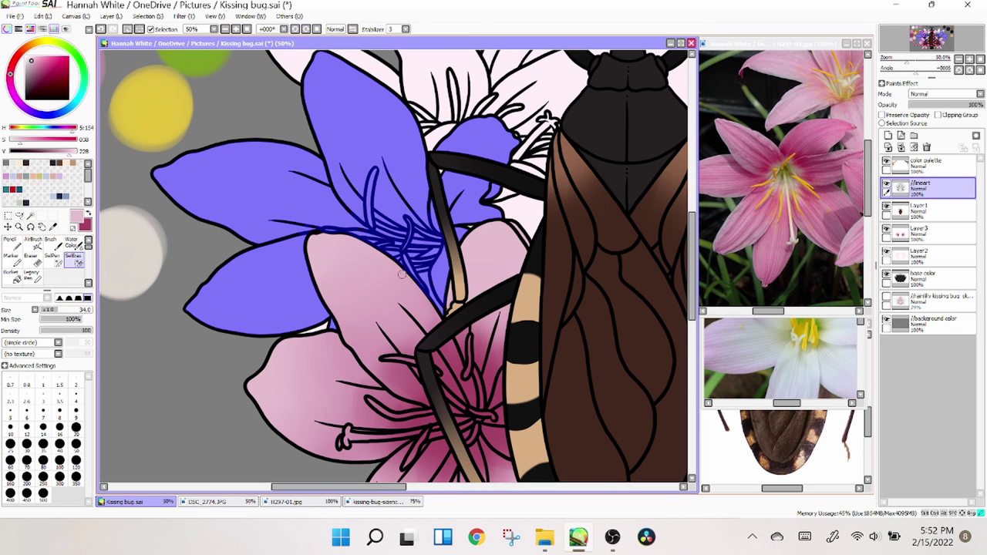
pyautogui.press('h')
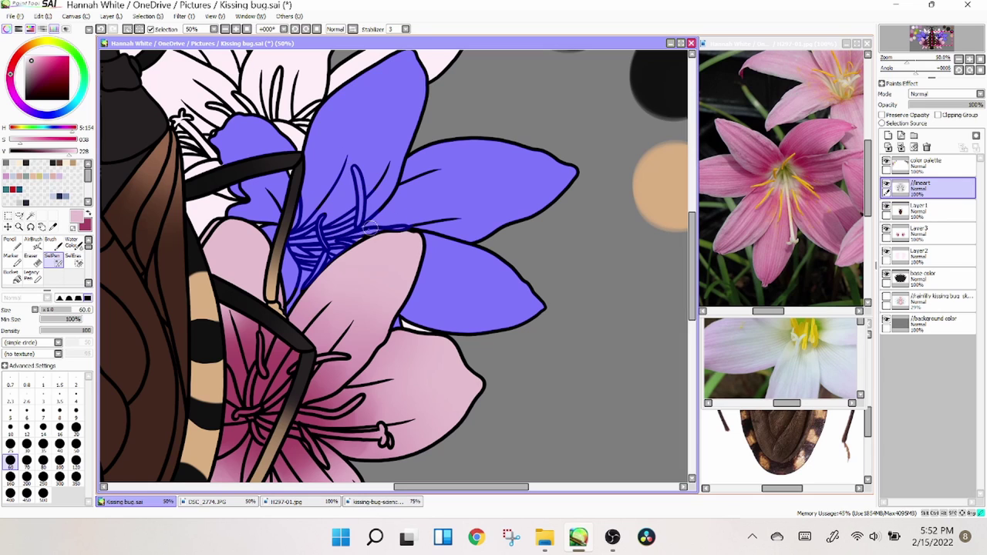
pyautogui.press('h')
pyautogui.hotkey('ctrl', '-')
# Step: Paint the selected middle lilies' petal tips with the lavender swatch color on a new layer above Layer3, blending them with the Water Color brush
pyautogui.hotkey('ctrl', 'd')
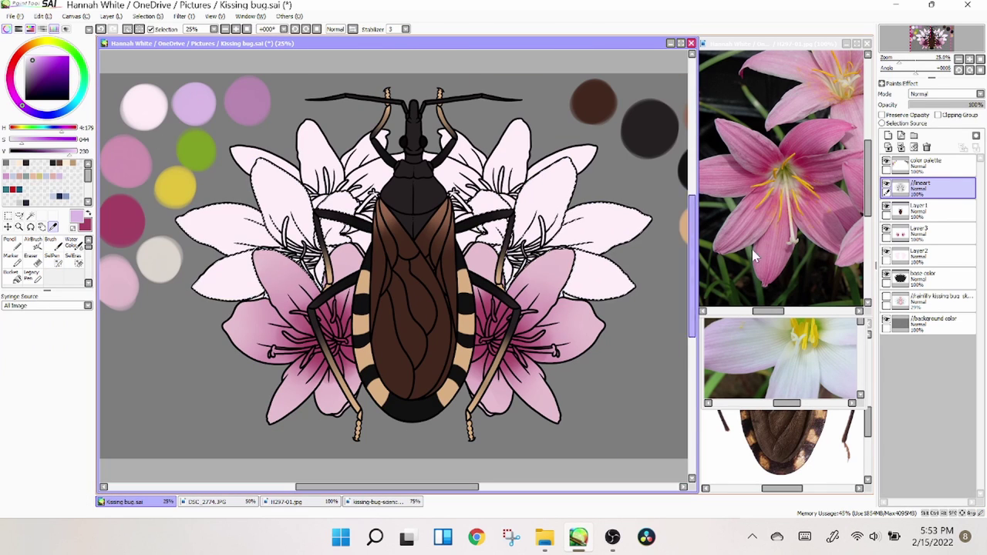
pyautogui.click(931, 235)
pyautogui.hotkey('ctrl', 'shift', 'n')
pyautogui.press('n')
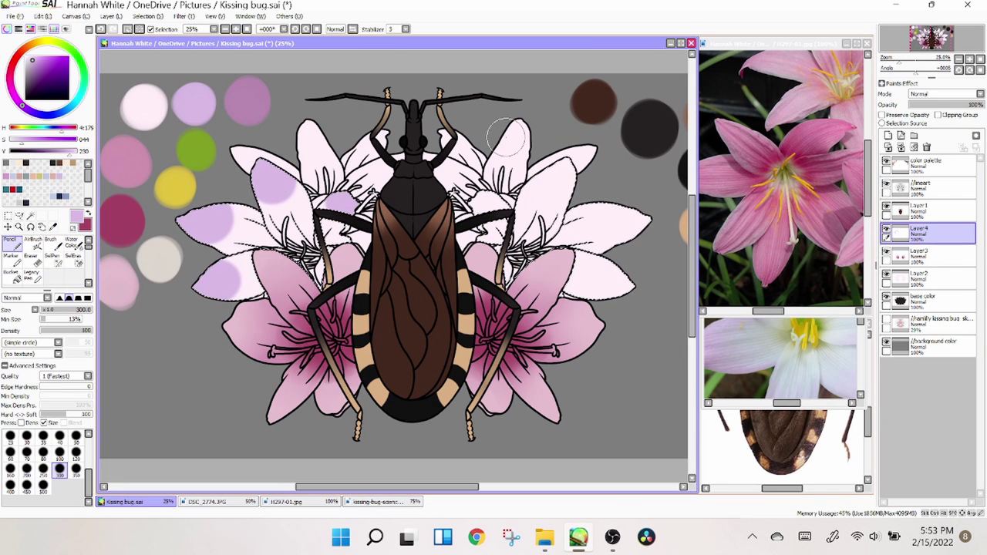
pyautogui.press('c')
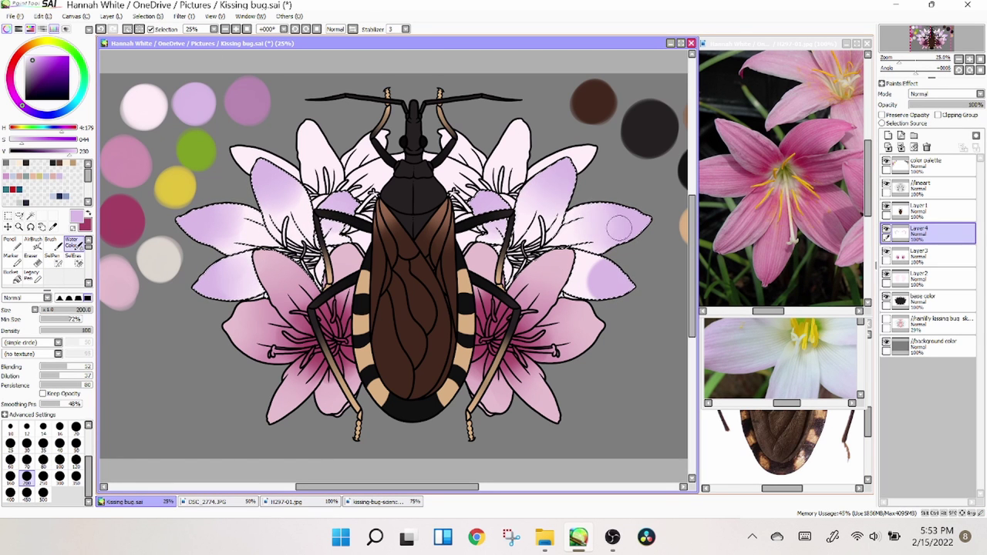
# Step: Add darker purple from the palette to the middle lilies' outermost petal tips on a new layer and blend it with the Water Color brush
pyautogui.click(888, 146)
pyautogui.press('n')
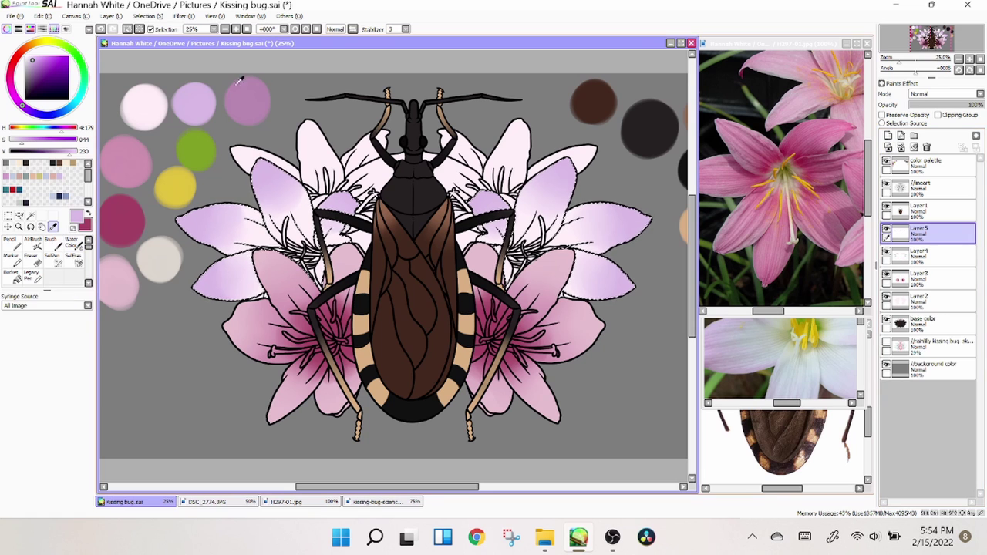
pyautogui.moveTo(191, 222); pyautogui.dragTo(181, 217)
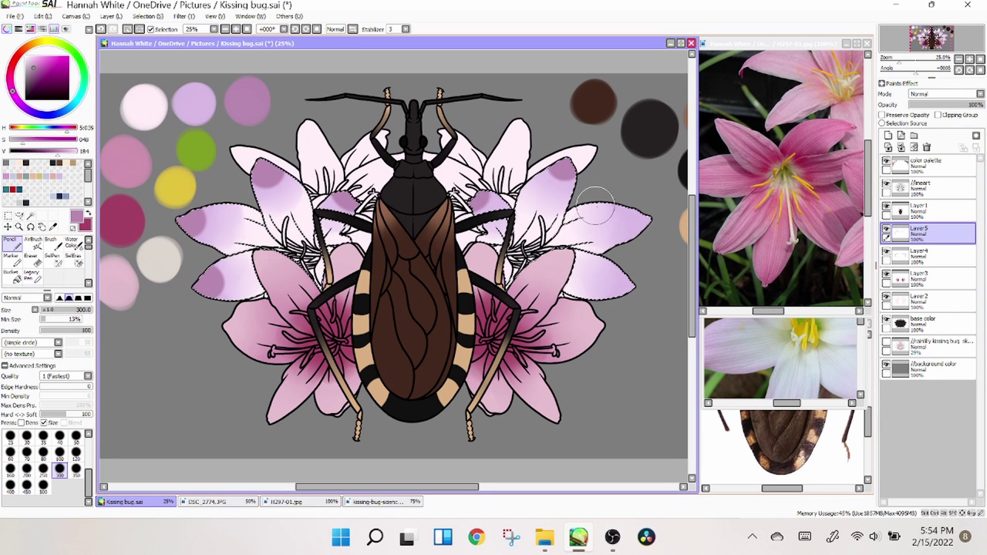
pyautogui.press('c')
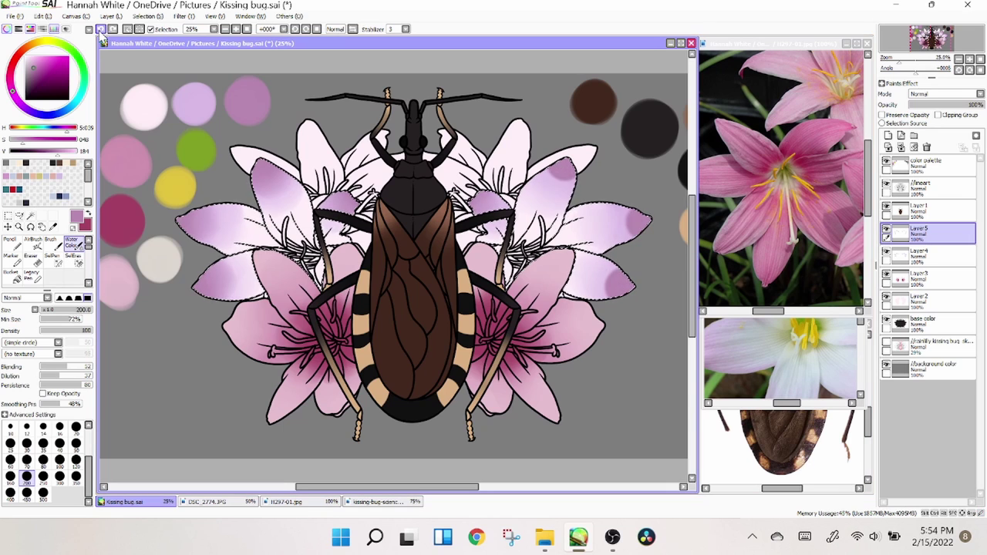
# Step: Add a new layer above Layer5 and sample the green swatch from the color palette
pyautogui.click(214, 29)
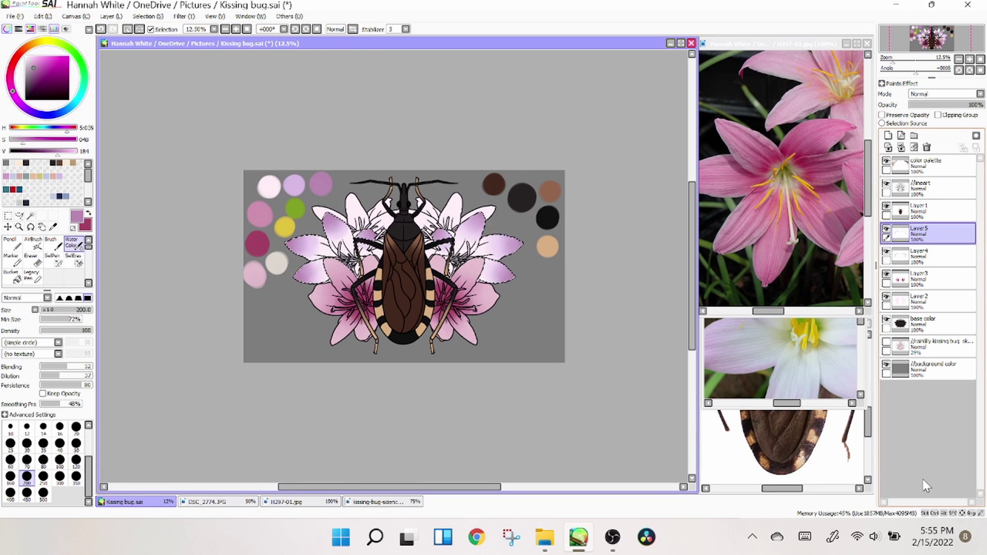
pyautogui.click(890, 137)
pyautogui.keyDown('alt'); pyautogui.click(295, 207); pyautogui.keyUp('alt')
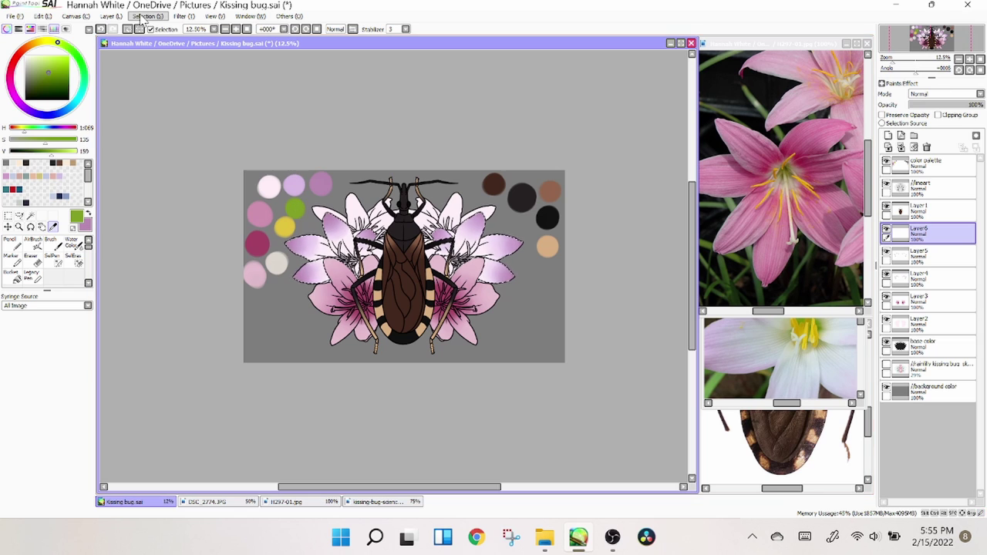
# Step: Try to tint the middle left lily's center green with the size 100 Water Color brush and reduce the layer's opacity to 49%
pyautogui.scroll(5, 398, 268)
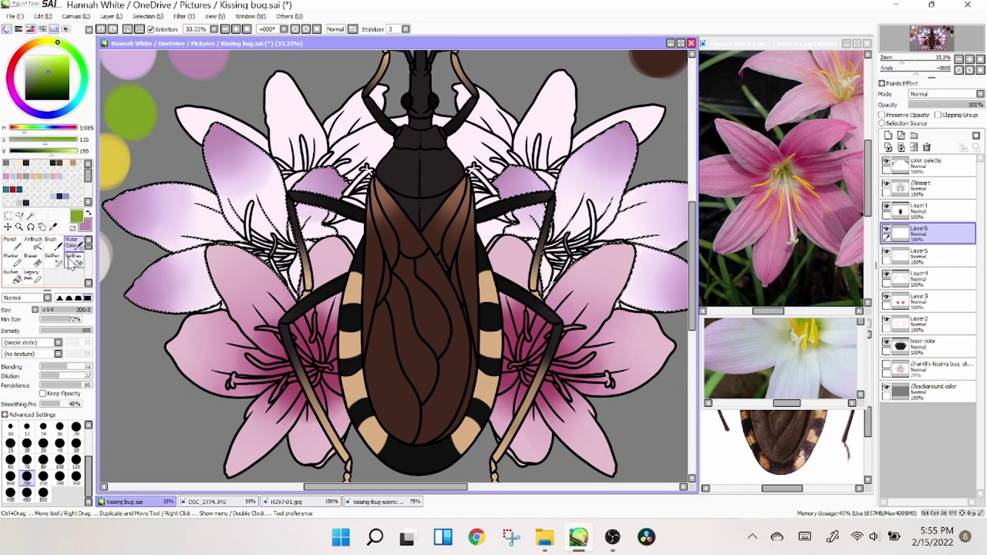
pyautogui.click(59, 452)
pyautogui.press('c')
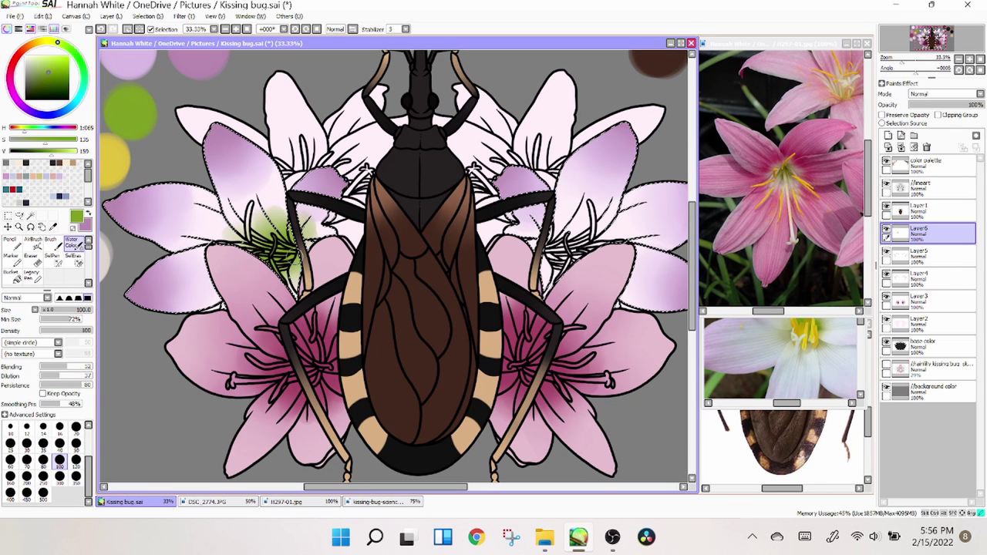
pyautogui.click(225, 29)
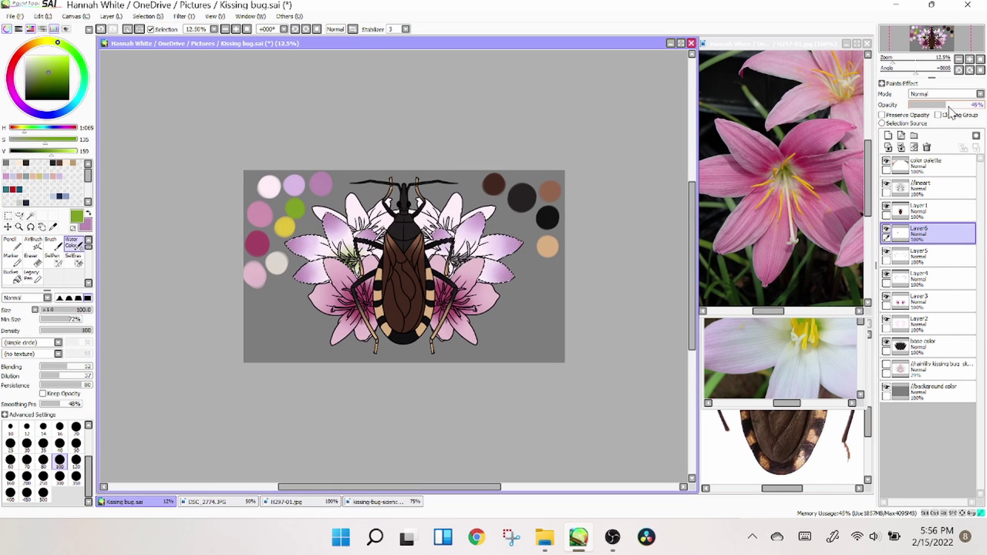
pyautogui.scroll(2, 594, 247)
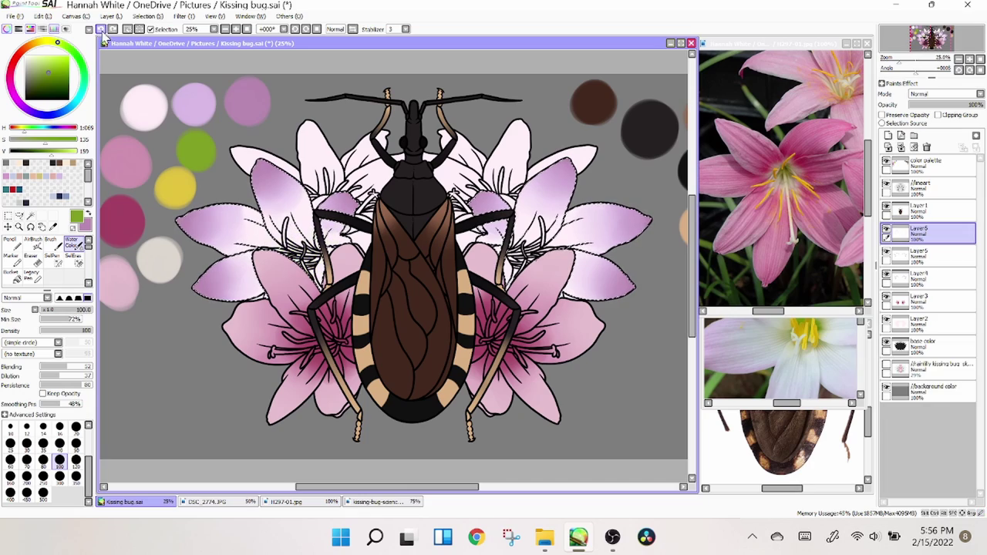
# Step: Bring the white lily reference photo forward and adjust its view to show the flower's green and yellow center
pyautogui.click(862, 337)
pyautogui.click(308, 216)
pyautogui.scroll(3, 287, 206)
pyautogui.scroll(-4, 287, 206)
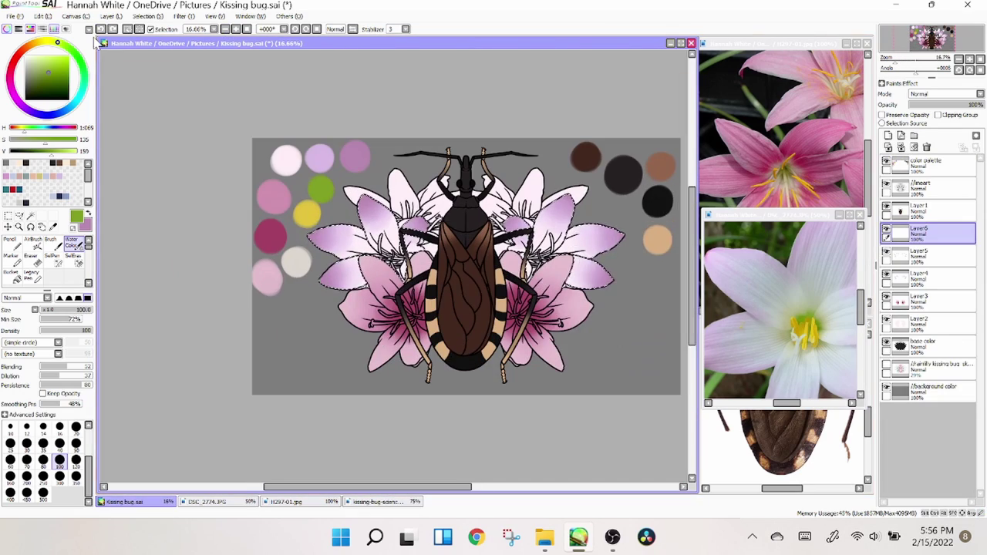
# Step: Paint the middle left lily's center green around the stamens with the size 100 Pencil and blend it into the petals with the Water Color brush
pyautogui.click(320, 189)
pyautogui.press('n')
pyautogui.scroll(5, 390, 197)
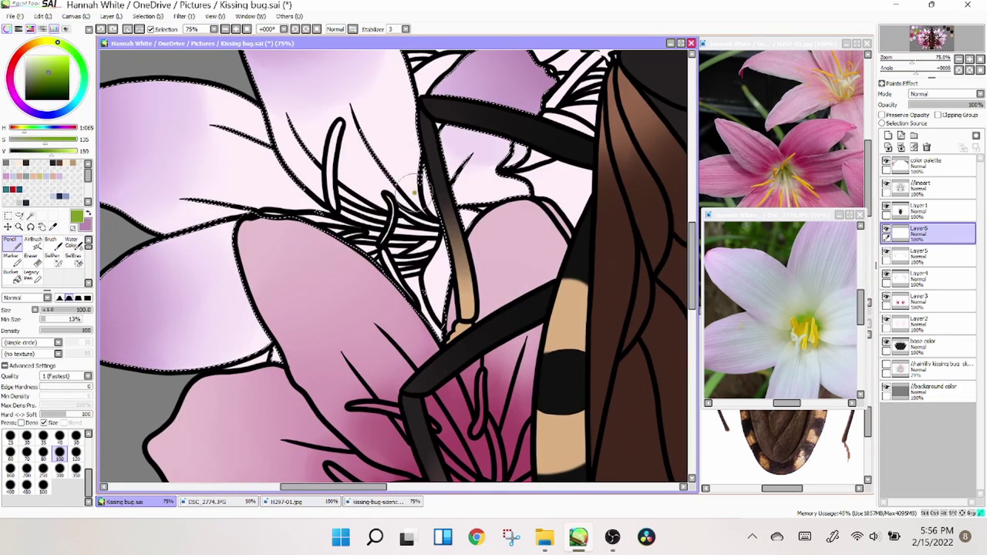
pyautogui.moveTo(386, 193)
pyautogui.mouseDown()
pyautogui.moveTo(356, 230)
pyautogui.moveTo(364, 193)
pyautogui.moveTo(413, 235)
pyautogui.moveTo(402, 277)
pyautogui.moveTo(408, 255)
pyautogui.moveTo(443, 273)
pyautogui.mouseUp()
pyautogui.press('e')
pyautogui.press('c')
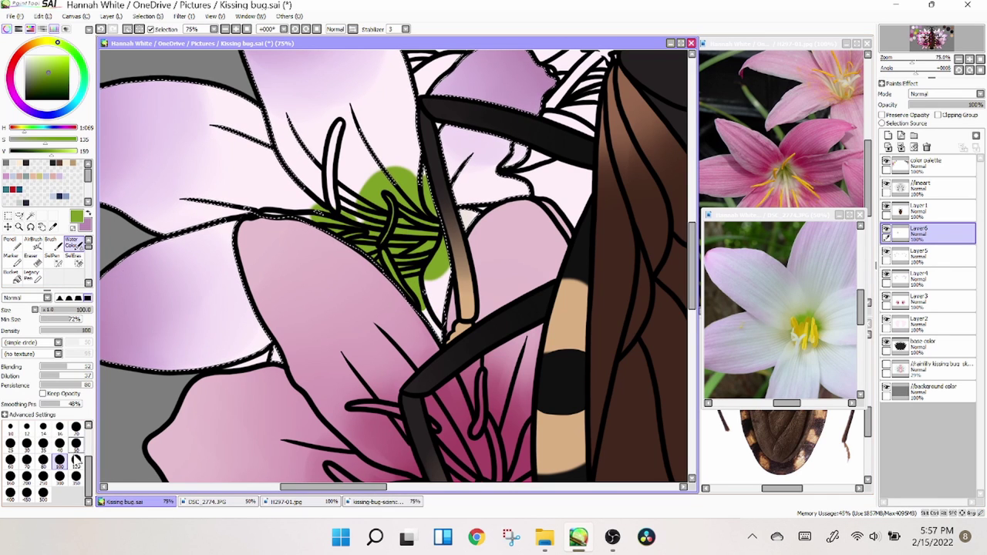
pyautogui.moveTo(367, 182)
pyautogui.mouseDown()
pyautogui.moveTo(377, 154)
pyautogui.moveTo(389, 181)
pyautogui.mouseUp()
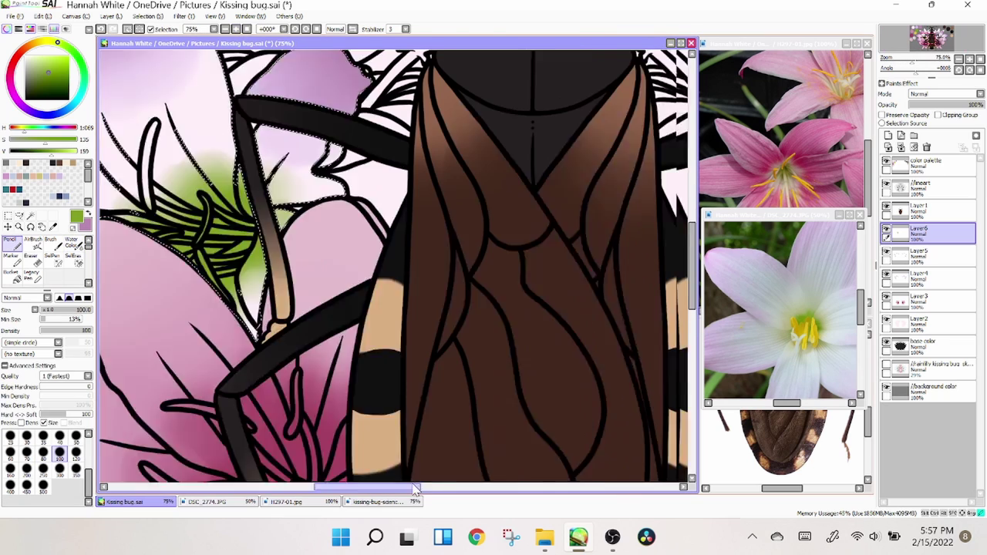
# Step: Paint the middle right lily's center green with the Pencil and blend it with the Water Color brush at size 80
pyautogui.press('h')
pyautogui.press('n')
pyautogui.press('c')
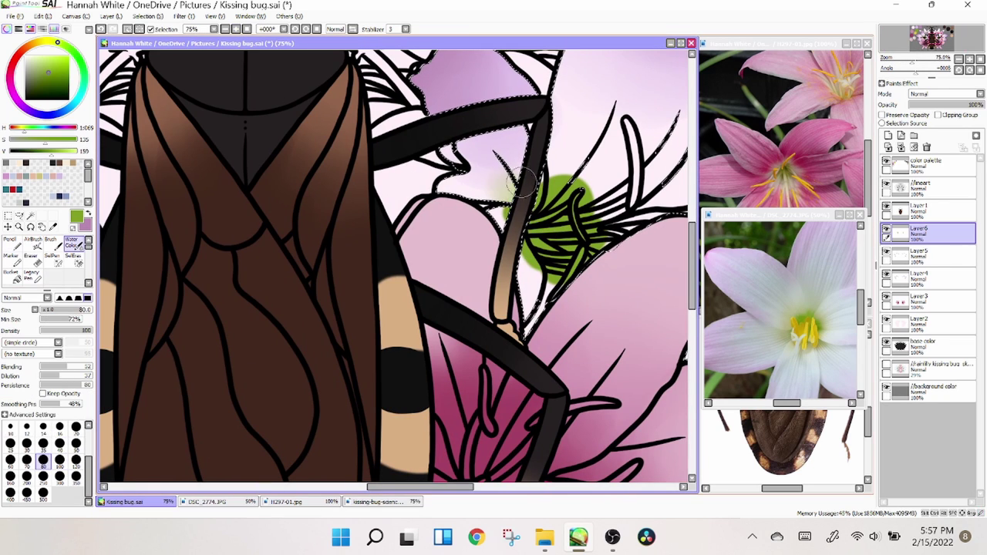
pyautogui.moveTo(540, 301)
pyautogui.mouseDown()
pyautogui.moveTo(578, 174)
pyautogui.moveTo(578, 191)
pyautogui.mouseUp()
pyautogui.scroll(-2, 398, 266)
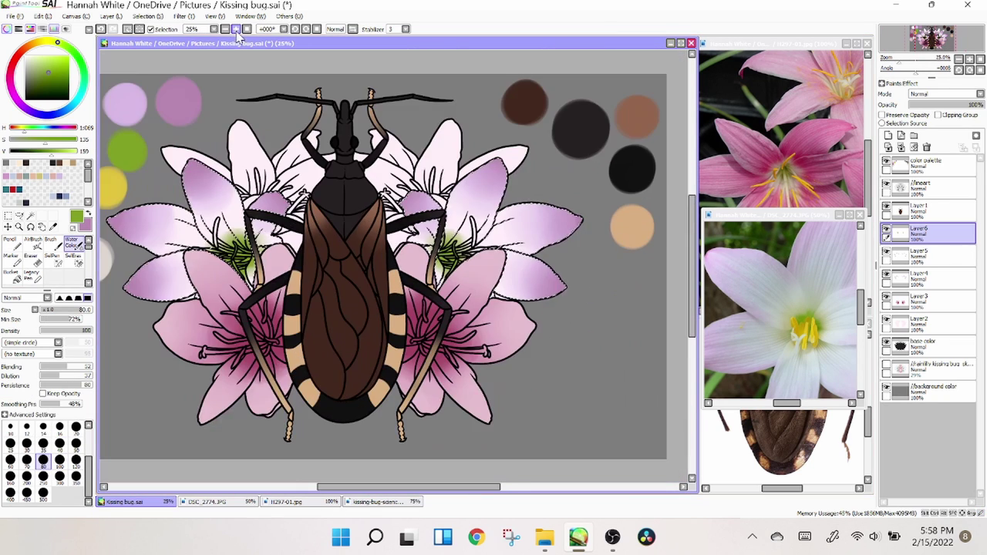
# Step: Clear the selection, merge the middle lilies' purple and green shading layers into Layer4, and save the drawing
pyautogui.click(18, 216)
pyautogui.click(900, 148)
pyautogui.click(900, 148)
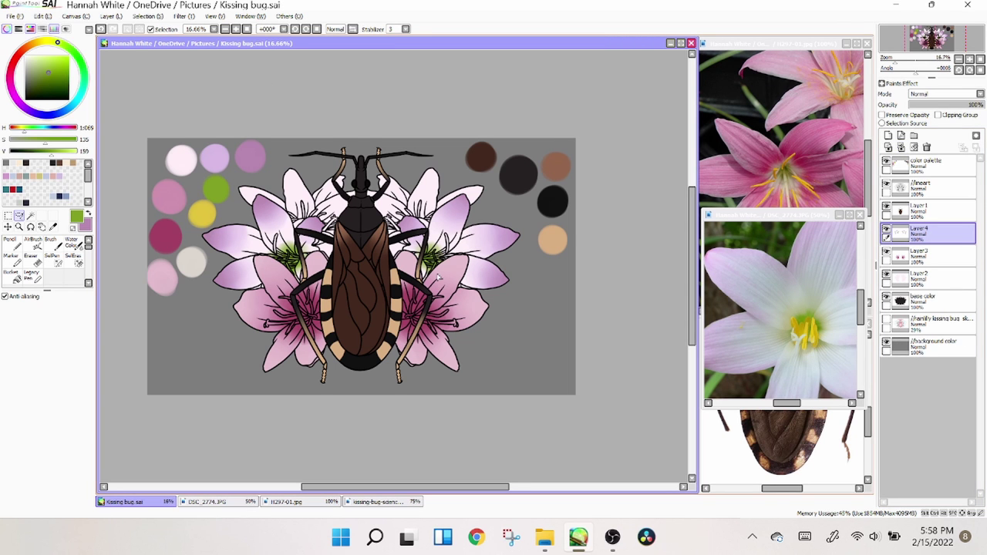
# Step: Pick the medium pink swatch and select the upper left lily's petals on the lineart layer with the Magic Wand
pyautogui.scroll(1, 108, 158)
pyautogui.press('i')
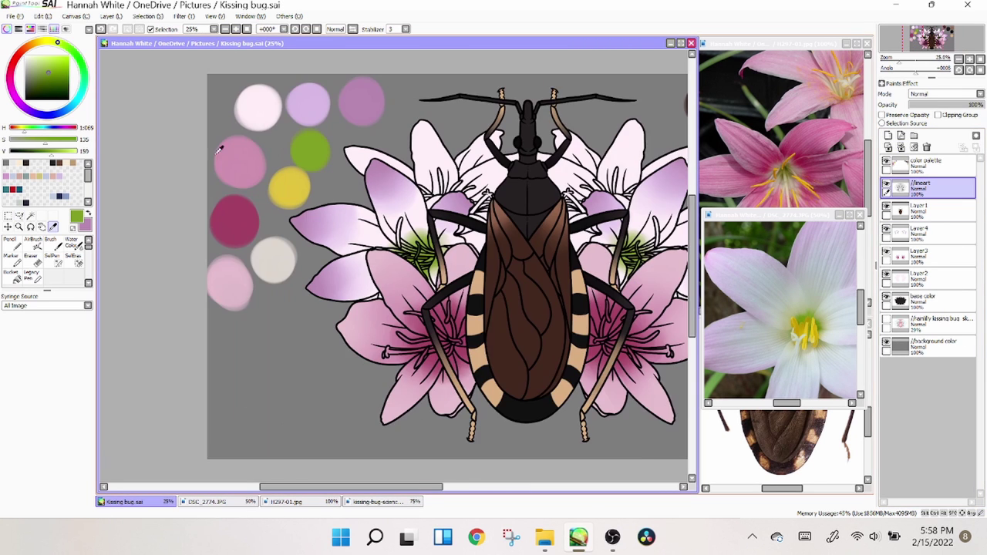
pyautogui.click(219, 149)
pyautogui.scroll(1, 219, 149)
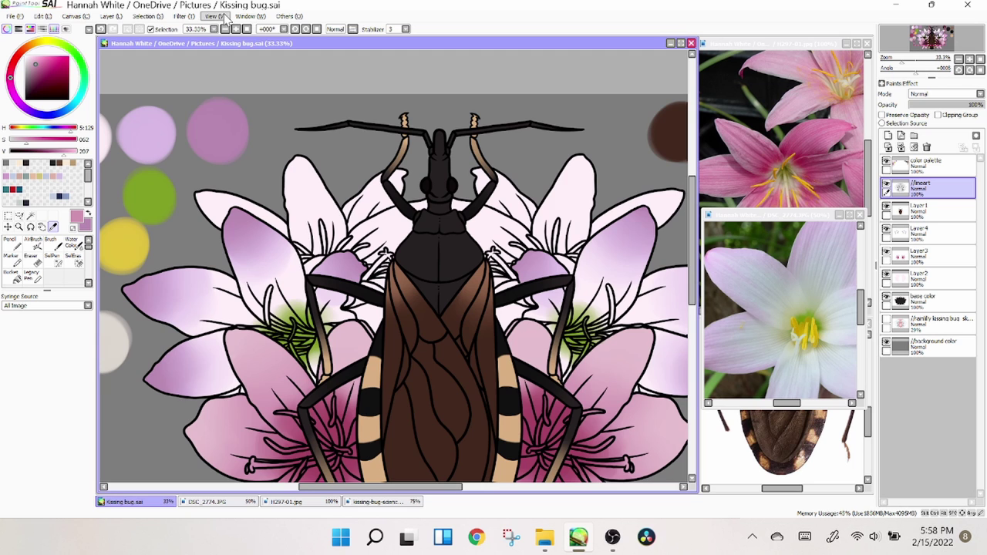
pyautogui.click(236, 28)
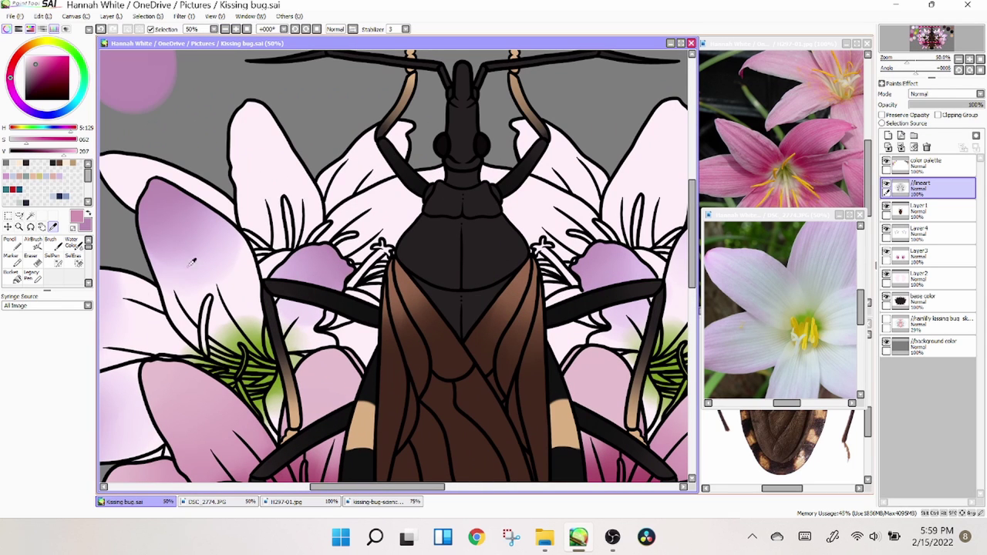
pyautogui.click(31, 216)
pyautogui.click(162, 189)
pyautogui.click(270, 170)
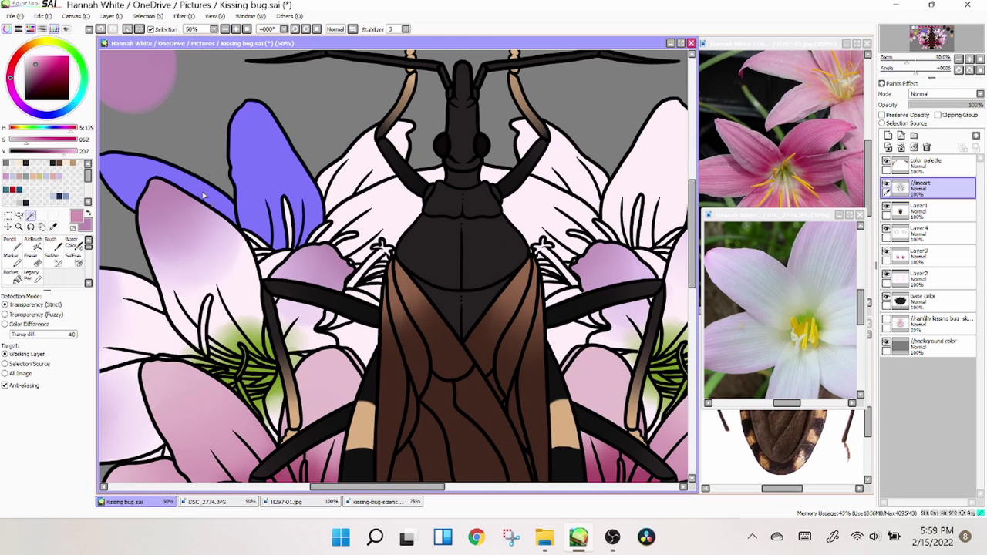
pyautogui.click(370, 193)
pyautogui.click(351, 343)
# Step: Add the upper right lily's petals to the selection and fill in both upper lilies' stamens with the Selection Pen
pyautogui.moveTo(570, 334); pyautogui.dragTo(394, 333)
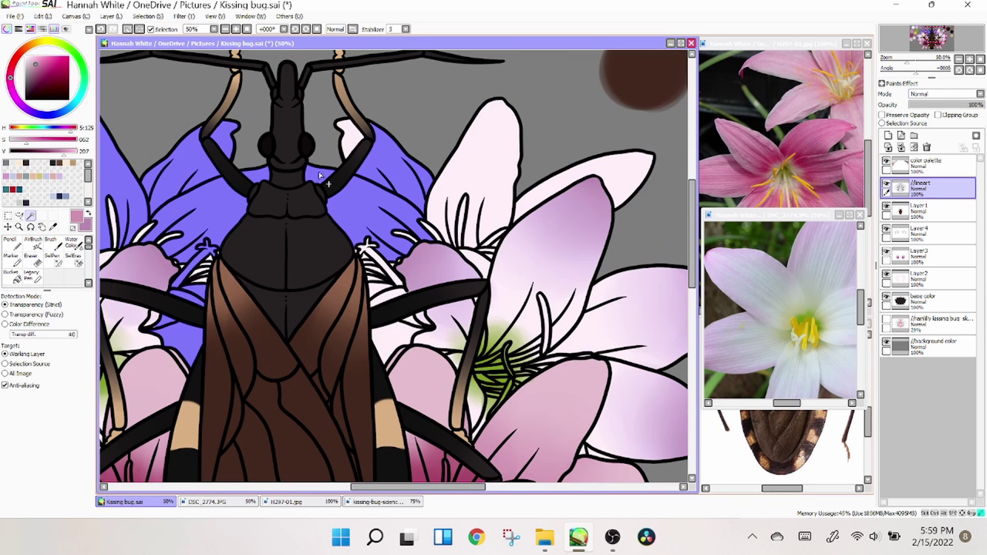
pyautogui.click(395, 333)
pyautogui.hscroll(-4, 383, 282)
pyautogui.click(52, 261)
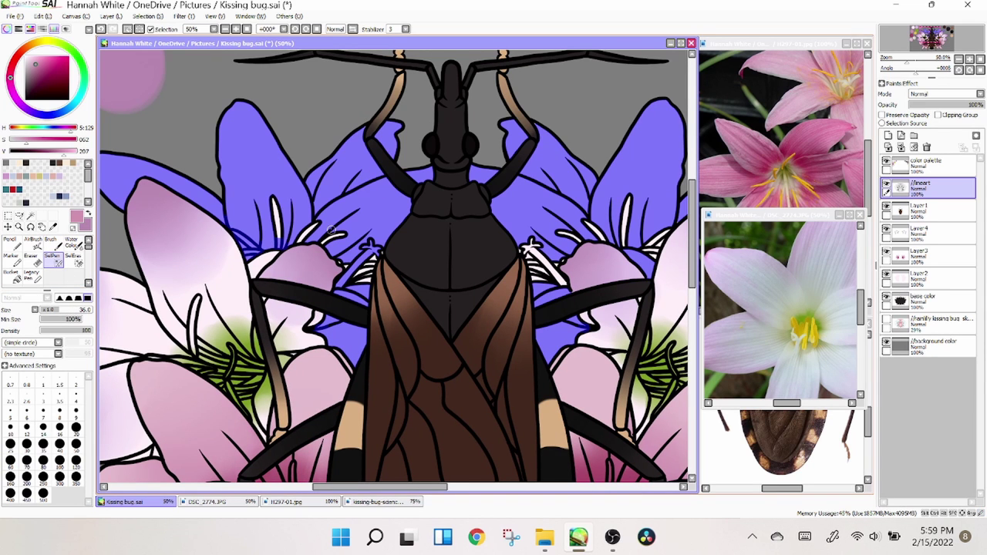
pyautogui.moveTo(362, 489); pyautogui.dragTo(384, 489)
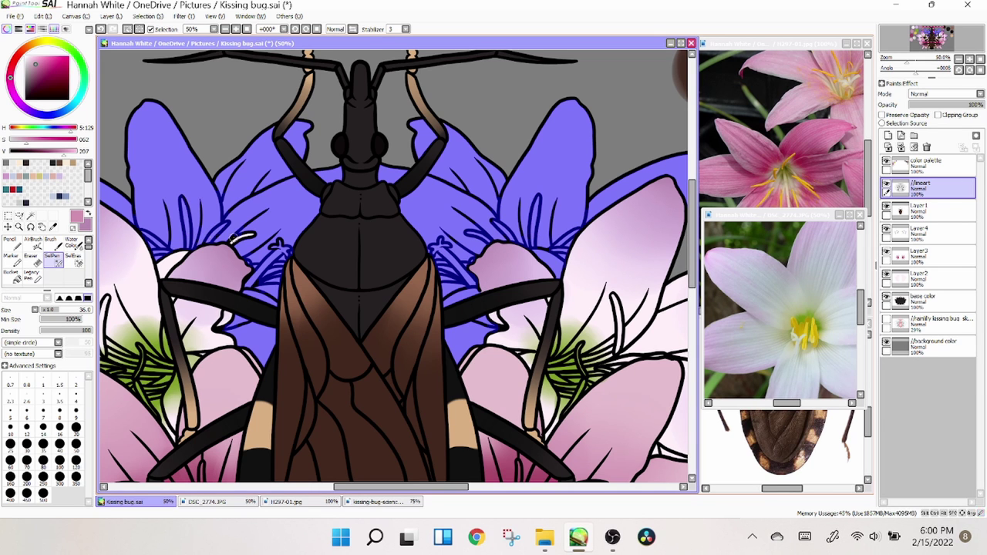
# Step: Fill the selected upper lilies pink on Layer3, add light pink petal tips with the size 200 Pencil, and blend them with Water Color at size 100
pyautogui.scroll(-3, 235, 239)
pyautogui.keyDown('alt'); pyautogui.click(195, 276); pyautogui.keyUp('alt')
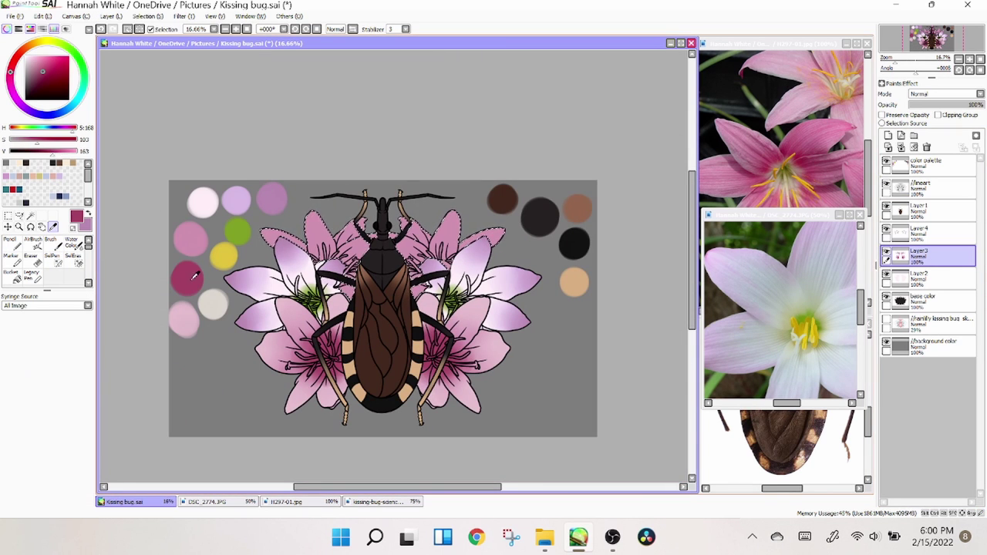
pyautogui.keyDown('alt'); pyautogui.click(183, 318); pyautogui.keyUp('alt')
pyautogui.scroll(2, 308, 246)
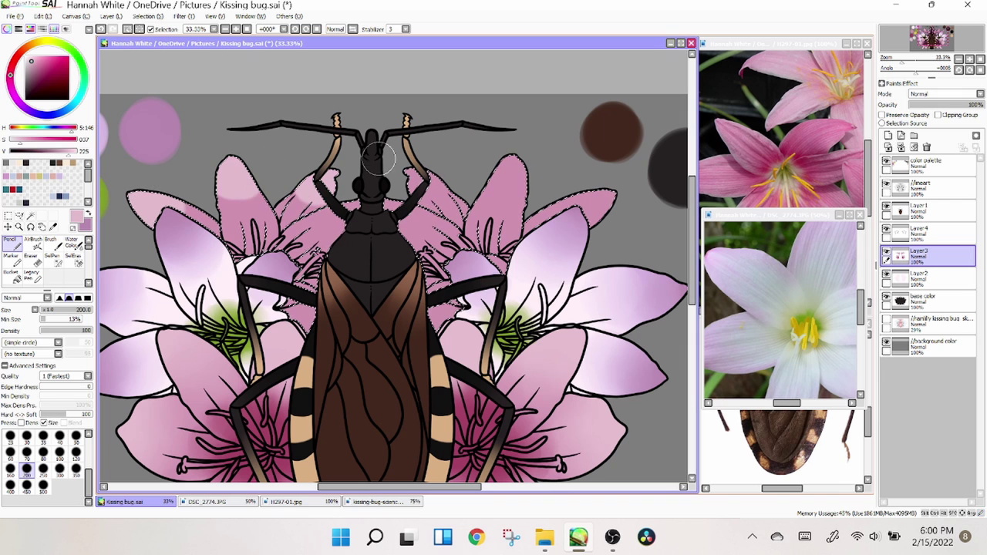
pyautogui.click(72, 243)
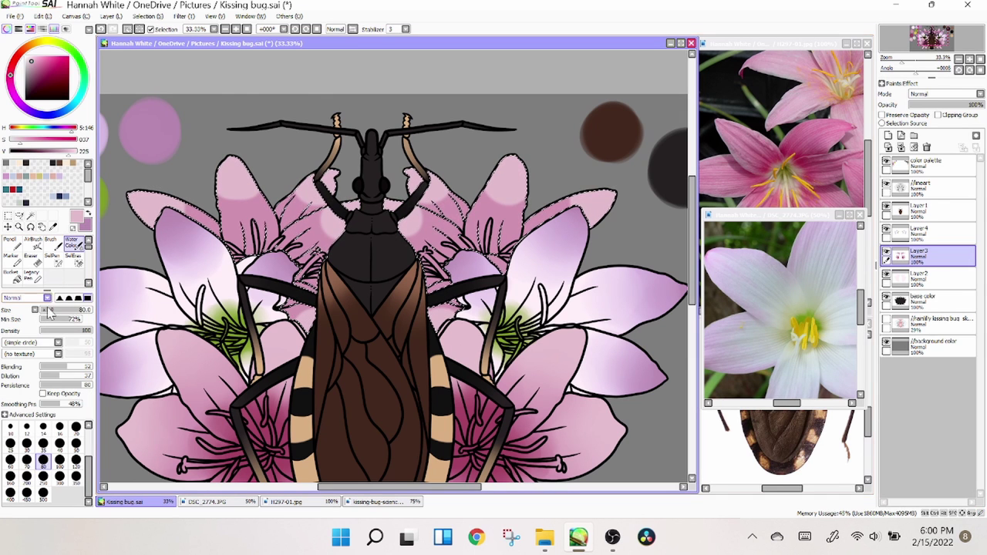
pyautogui.click(59, 460)
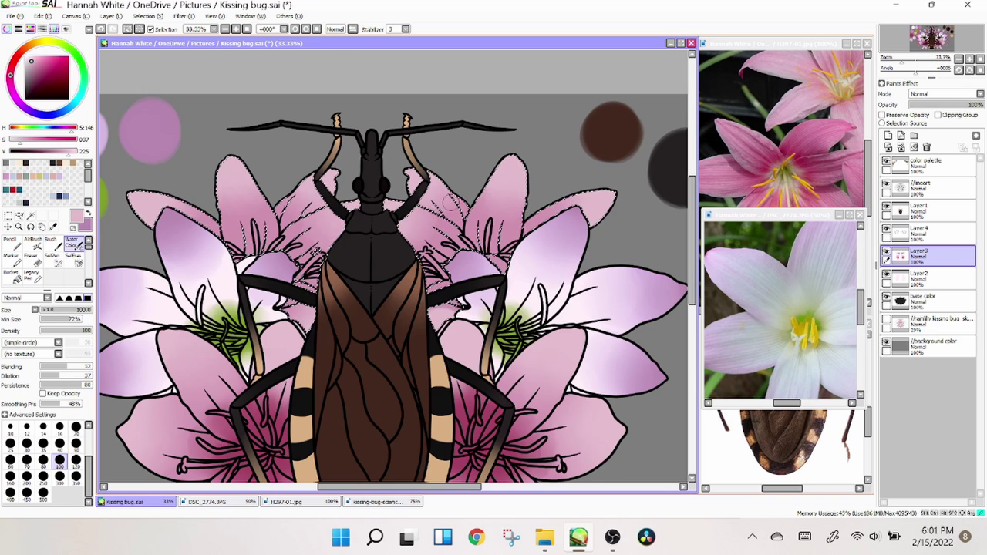
# Step: Paint the upper lilies' centers magenta on a new layer, blend them with Water Color at size 100, and merge the layer into Layer3
pyautogui.keyDown('alt'); pyautogui.click(150, 286); pyautogui.keyUp('alt')
pyautogui.moveTo(231, 293)
pyautogui.mouseDown()
pyautogui.moveTo(462, 294)
pyautogui.moveTo(204, 293)
pyautogui.mouseUp()
pyautogui.press('n')
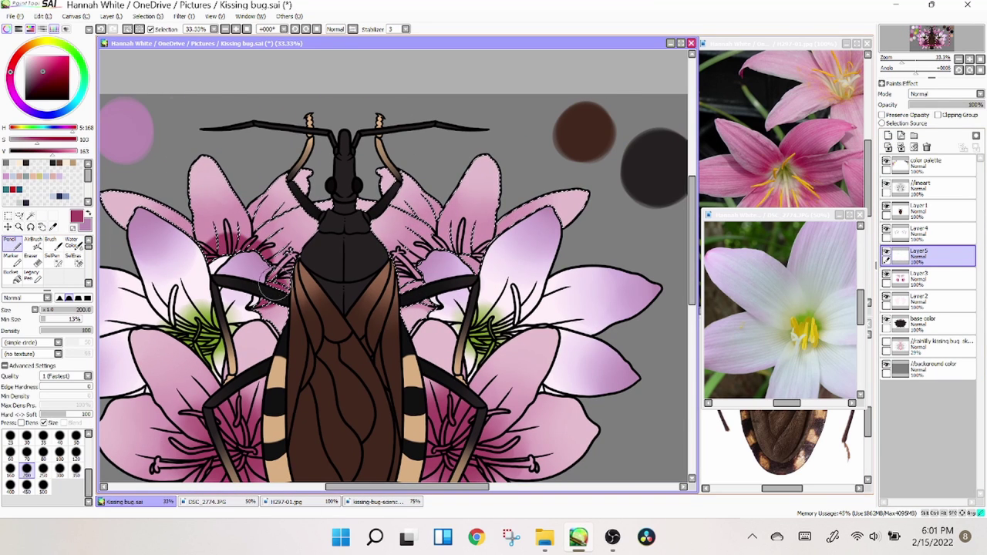
pyautogui.press('c')
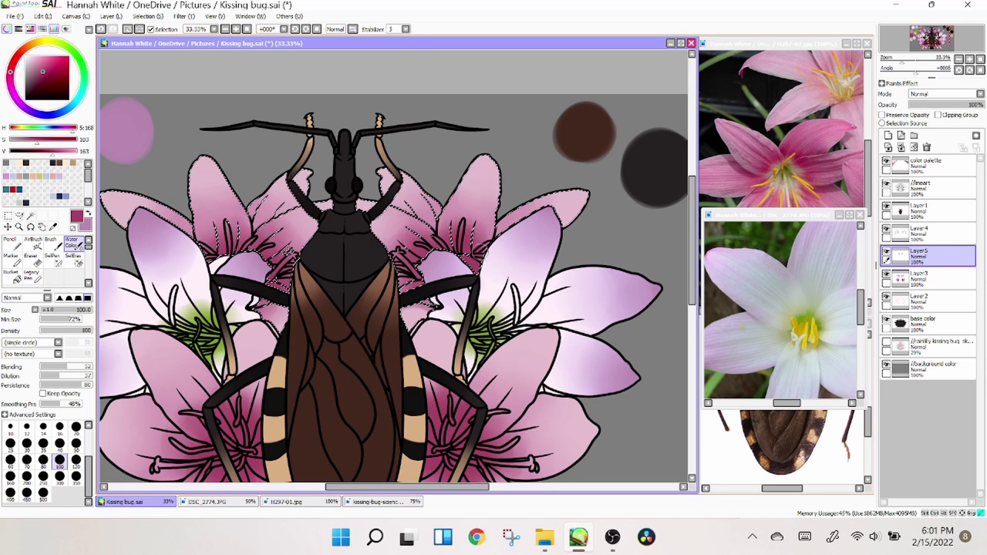
pyautogui.press('pagedown')
pyautogui.hotkey('ctrl', 'e')
# Step: Select all the pink lilies from Layer3 by inverting a Magic Wand selection of their surroundings, and add a new layer above Layer3
pyautogui.keyDown('alt'); pyautogui.click(114, 81); pyautogui.keyUp('alt')
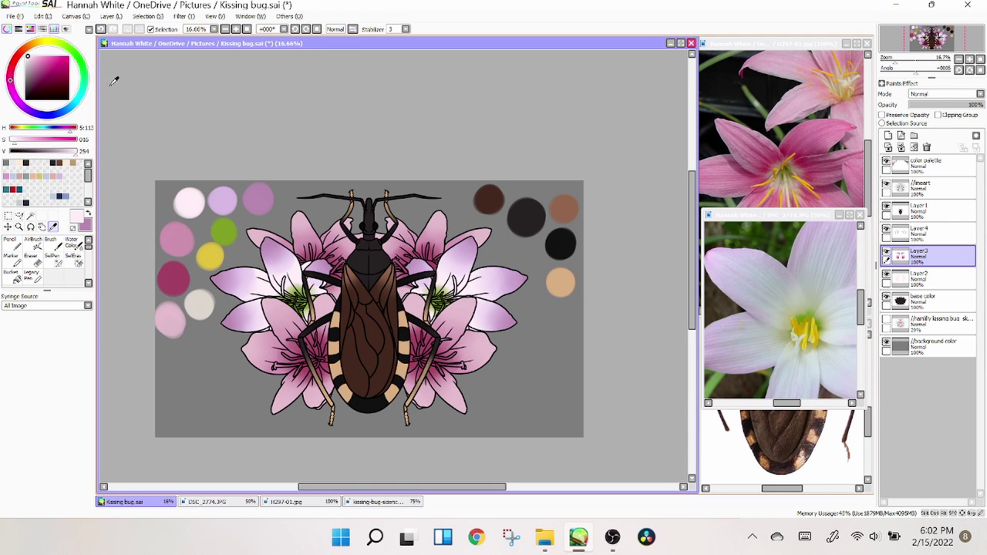
pyautogui.press('w')
pyautogui.click(319, 359)
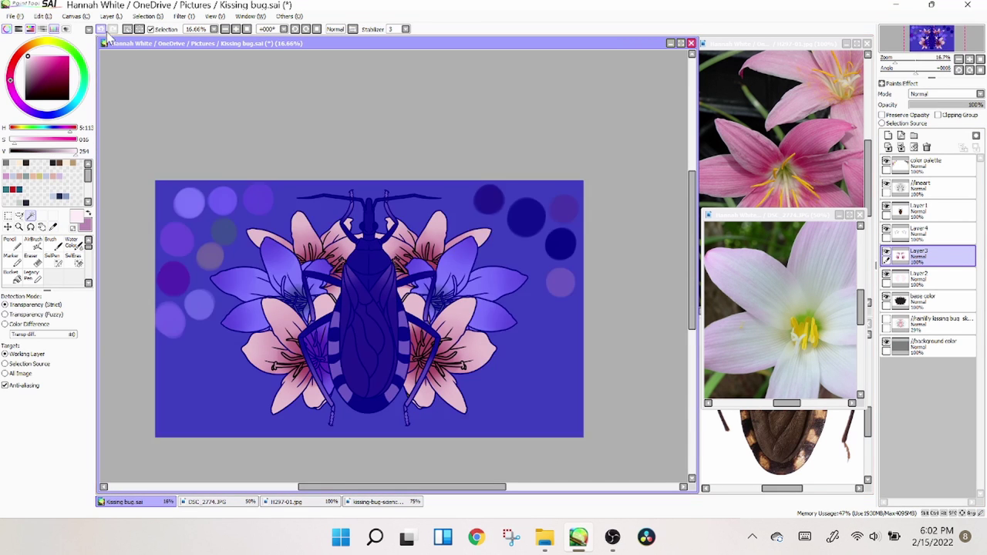
pyautogui.hotkey('ctrl', 'shift', 'n')
pyautogui.click(52, 226)
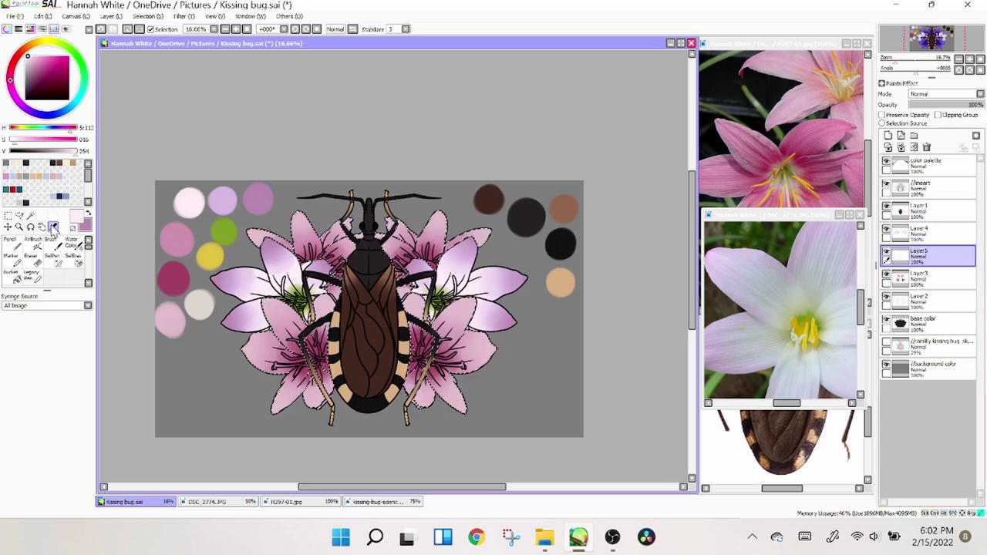
# Step: Paint the lower left lily's center with the palest pink swatch using the size 200 Pencil, and blend it with Water Color at size 50
pyautogui.scroll(2, 370, 301)
pyautogui.scroll(-1, 193, 231)
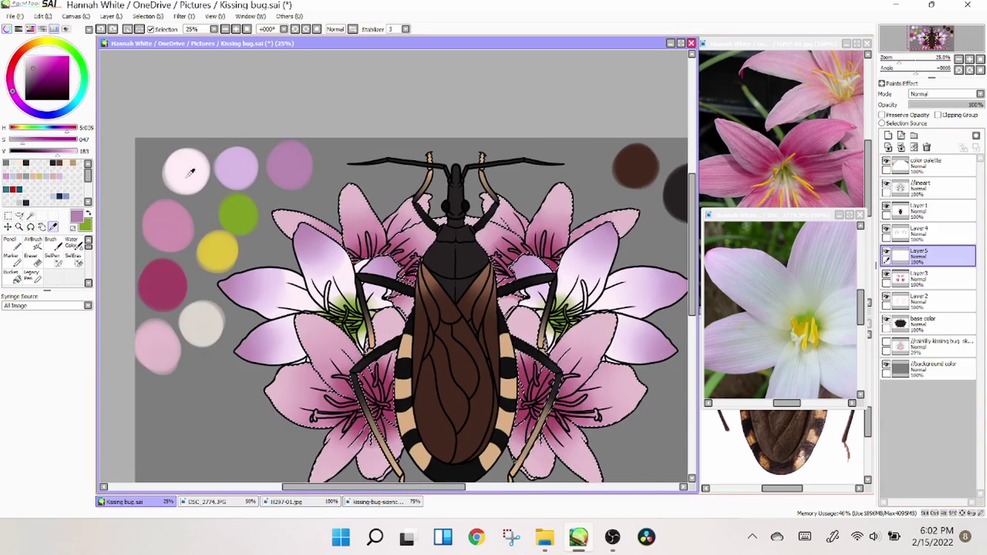
pyautogui.click(191, 172)
pyautogui.press('n')
pyautogui.scroll(1, 359, 316)
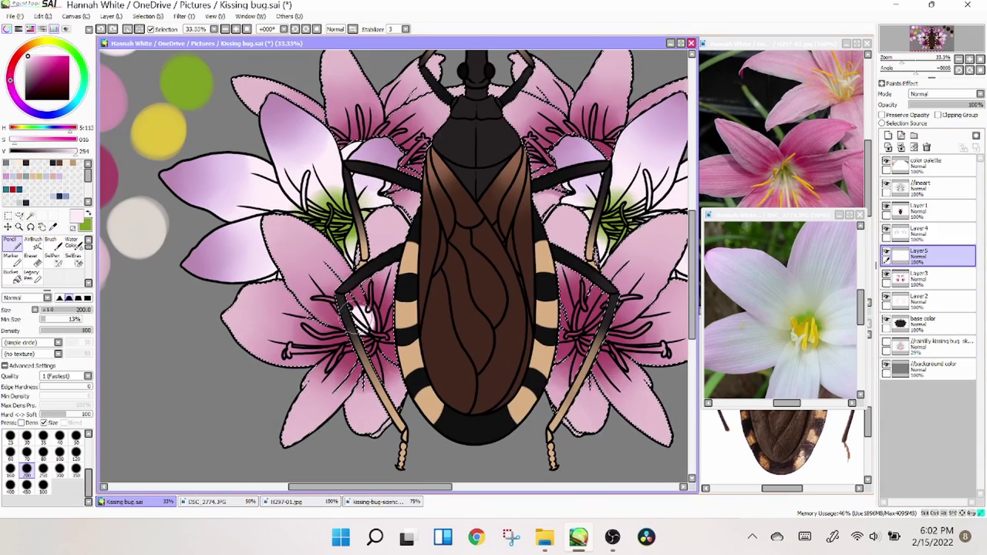
pyautogui.press('b')
pyautogui.scroll(1, 353, 333)
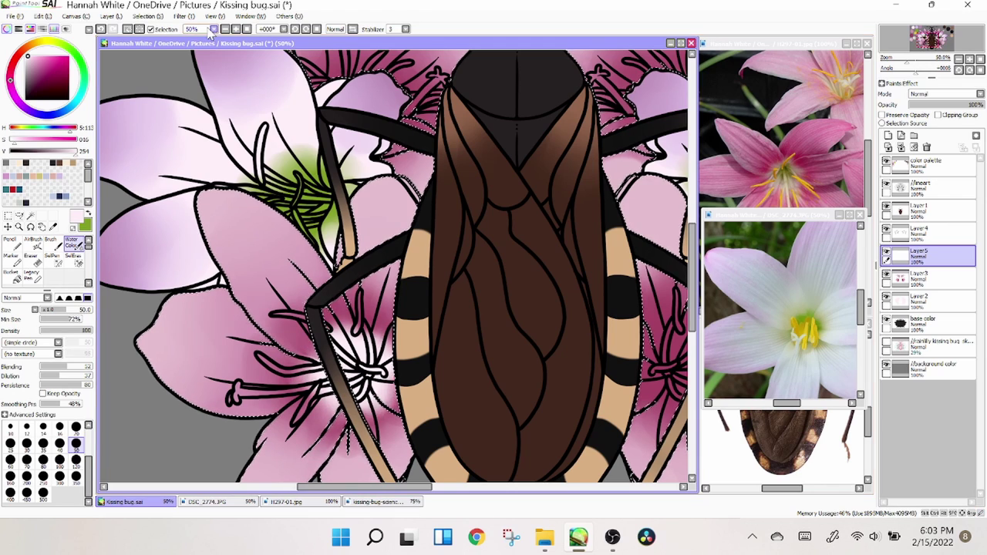
# Step: Paint and blend the same pale pink into the lower right lily's center, and add another layer above Layer5
pyautogui.press('n')
pyautogui.moveTo(656, 327); pyautogui.dragTo(510, 327)
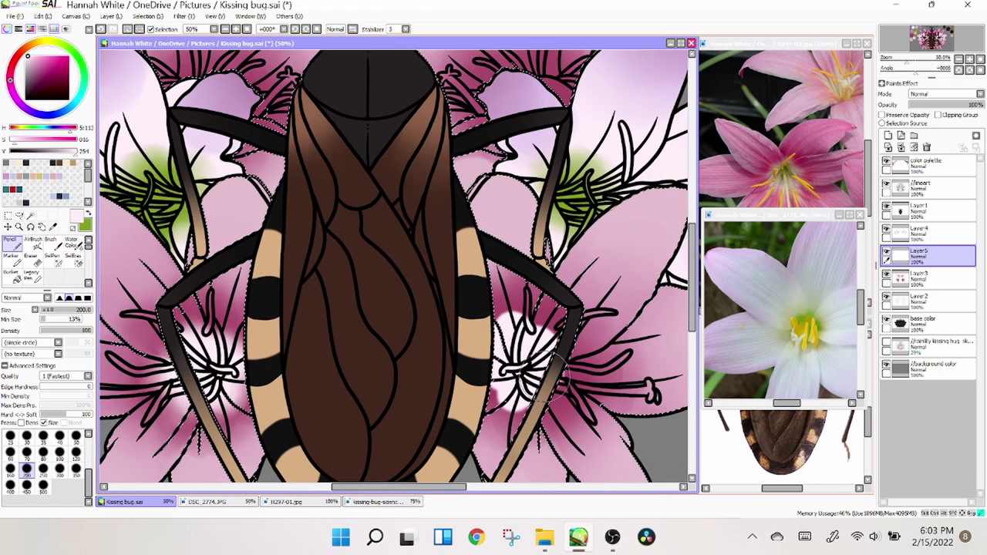
pyautogui.press('b')
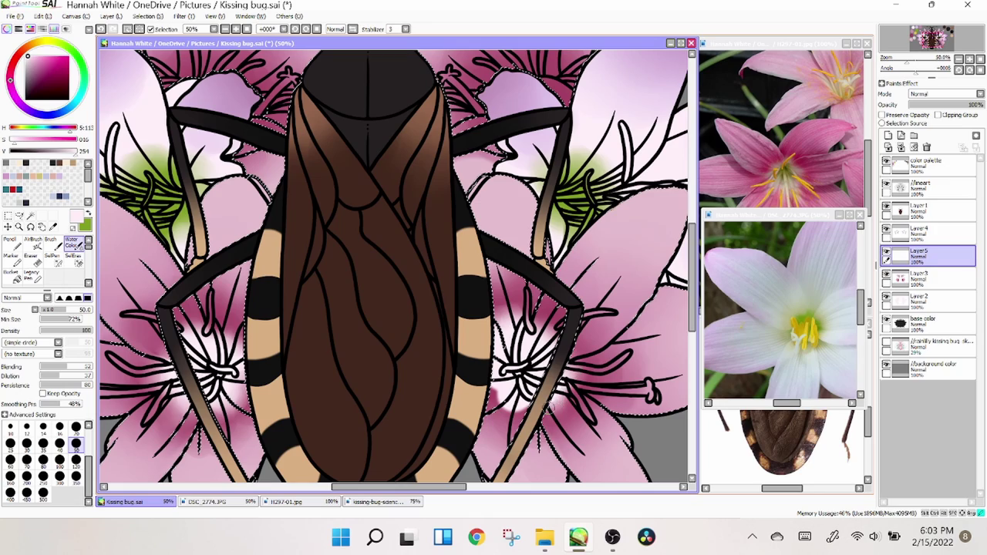
pyautogui.scroll(-1, 371, 151)
pyautogui.hotkey('ctrl', 'shift', 'n')
# Step: Try lightening the upper lilies' centers on Layer5 with the pale pink Pencil and the Water Color brush
pyautogui.press('n')
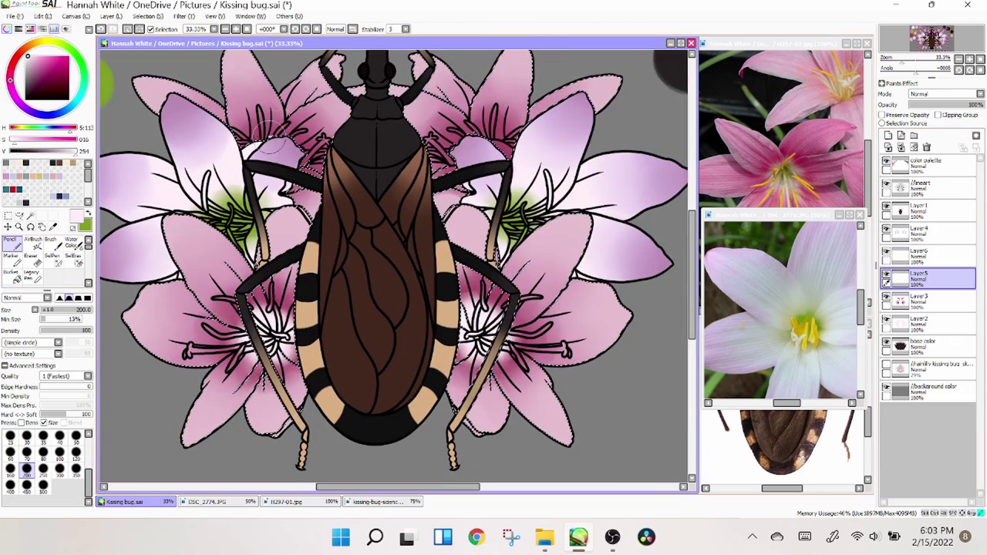
pyautogui.press('b')
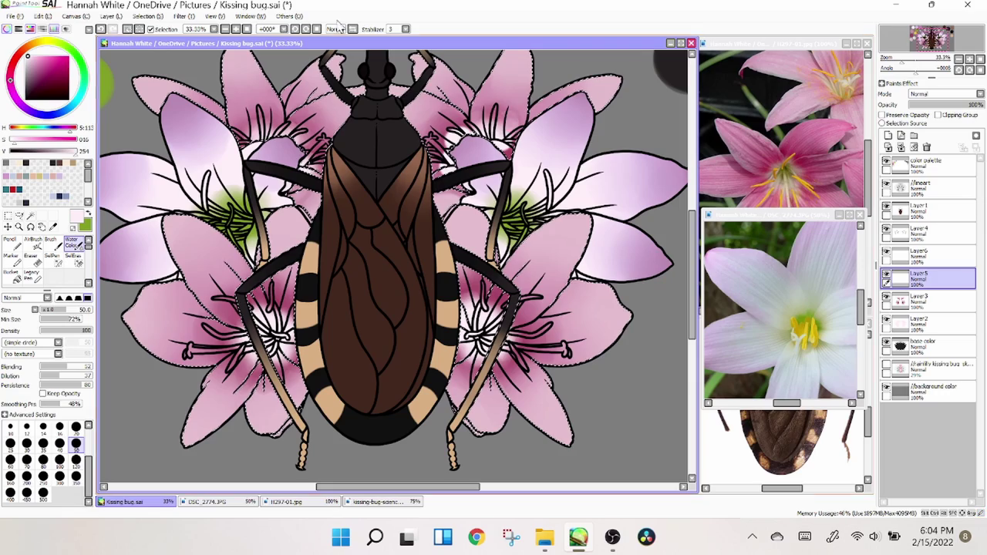
# Step: Paint the lower left lily's center green on Layer6 with the size 100 Pencil and blend it with the Water Color brush
pyautogui.press('n')
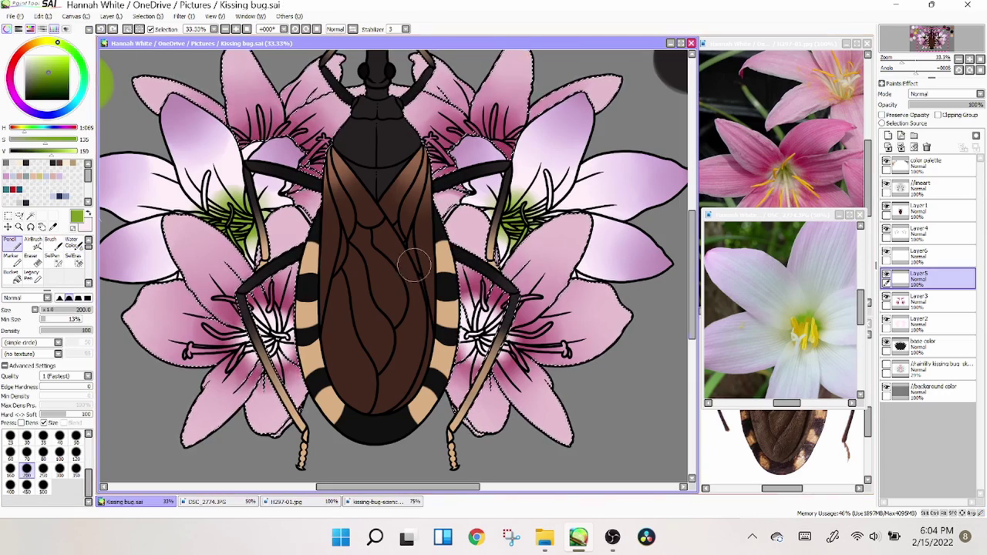
pyautogui.press('Up')
pyautogui.scroll(1, 409, 260)
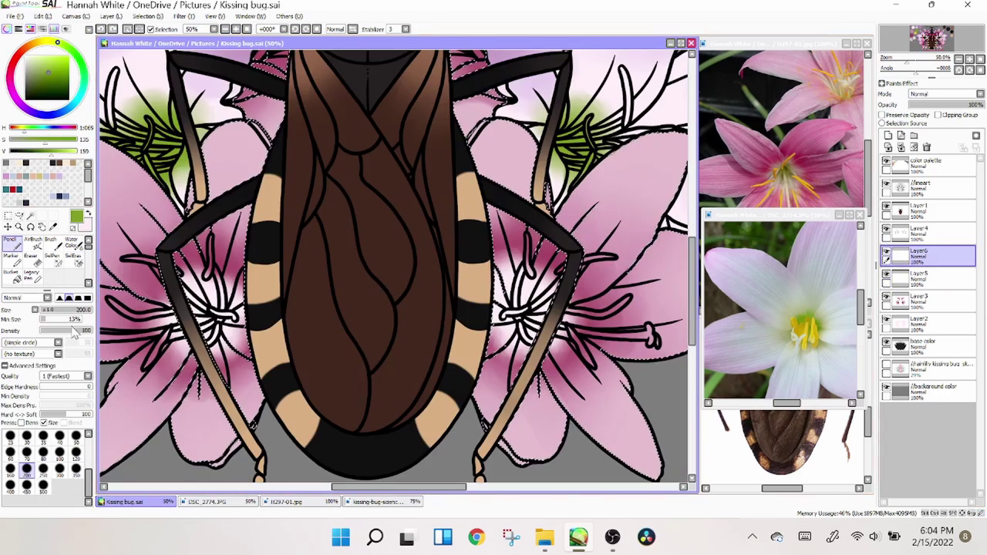
pyautogui.click(60, 455)
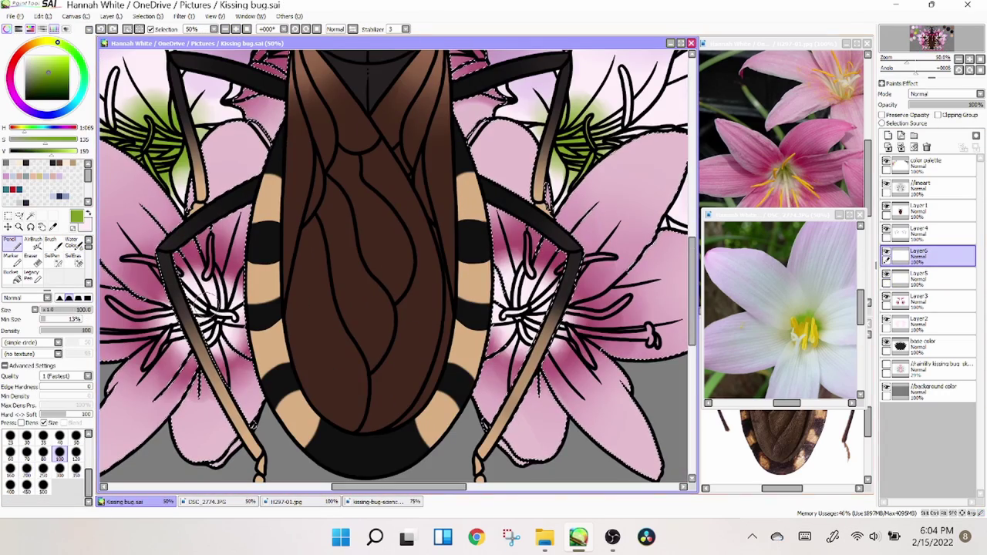
pyautogui.moveTo(210, 302); pyautogui.dragTo(225, 316)
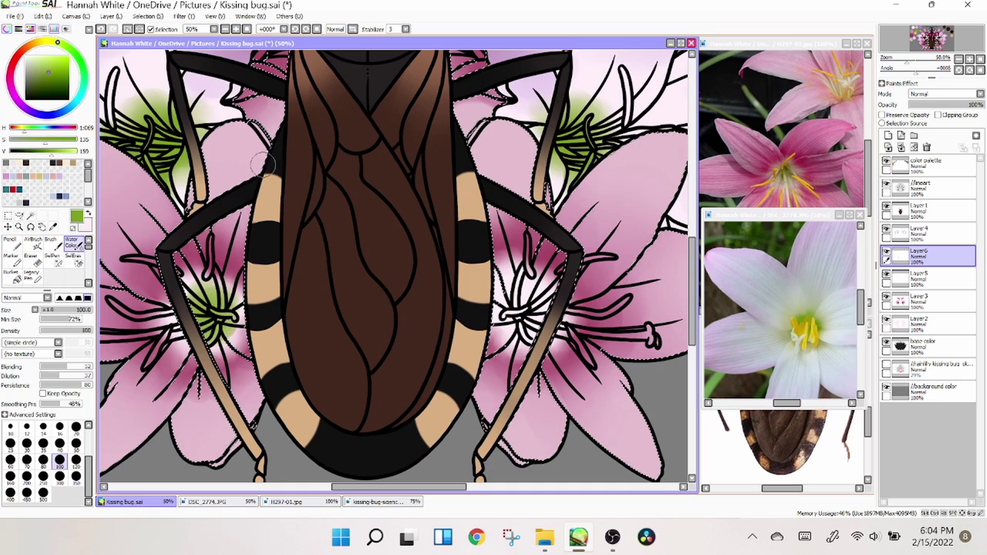
# Step: Paint the lower right lily's center green around the stamens and blend it with the Water Color brush at size 100
pyautogui.click(527, 307)
pyautogui.moveTo(532, 305); pyautogui.dragTo(509, 316)
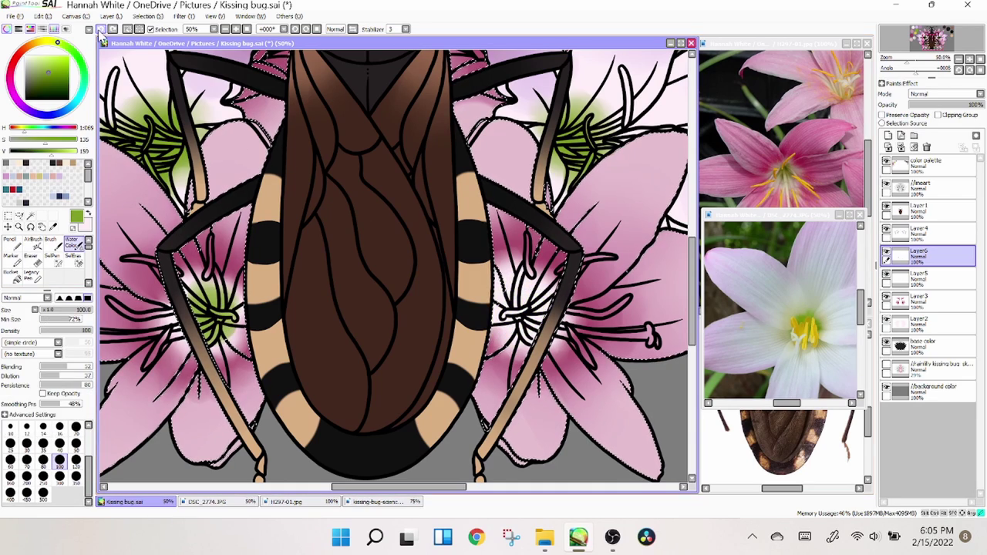
pyautogui.press('c')
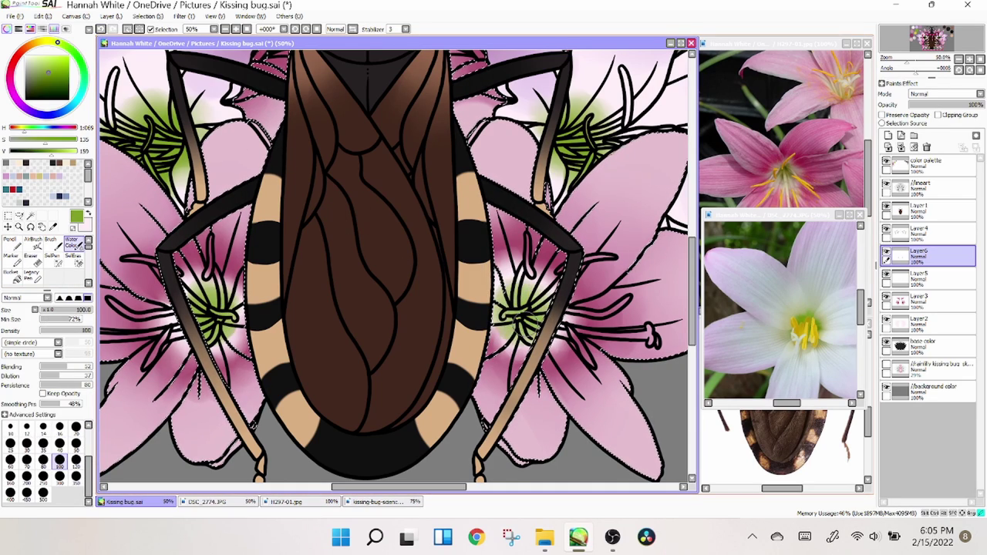
# Step: Merge the lower lilies' green layer down, hide Layer4, and set up a new Layer6 directly above Layer3
pyautogui.press('-')
pyautogui.press('-')
pyautogui.press('-')
pyautogui.hotkey('ctrl', 'e')
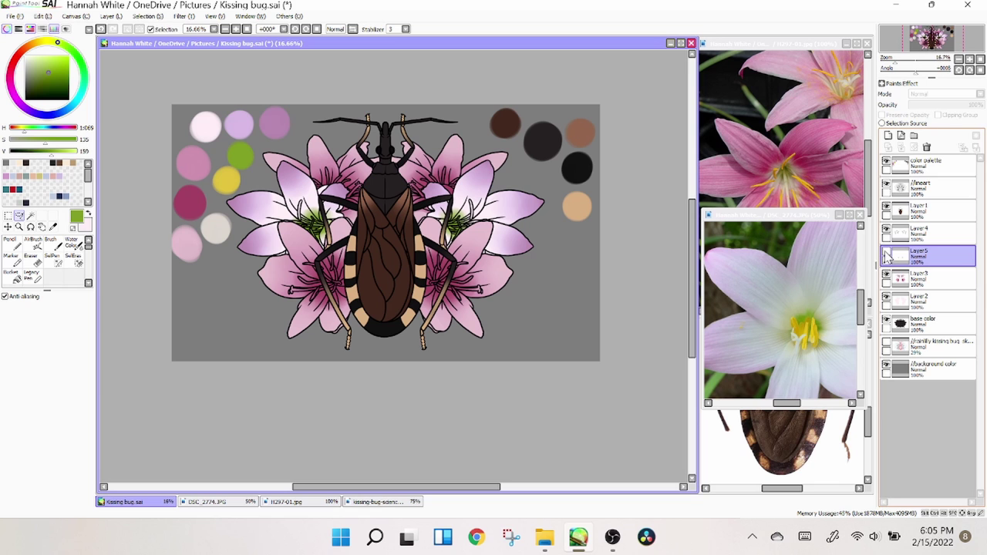
pyautogui.click(886, 229)
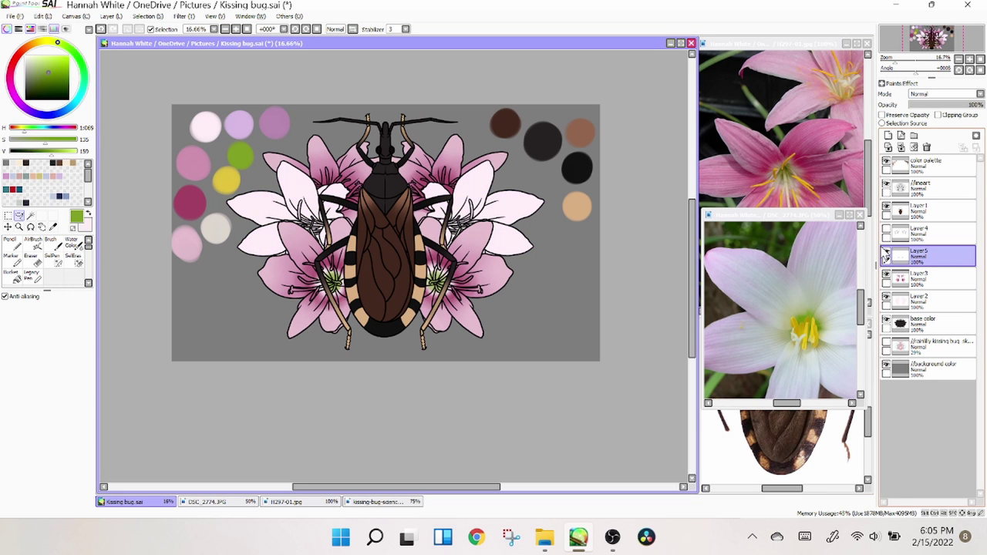
pyautogui.click(888, 136)
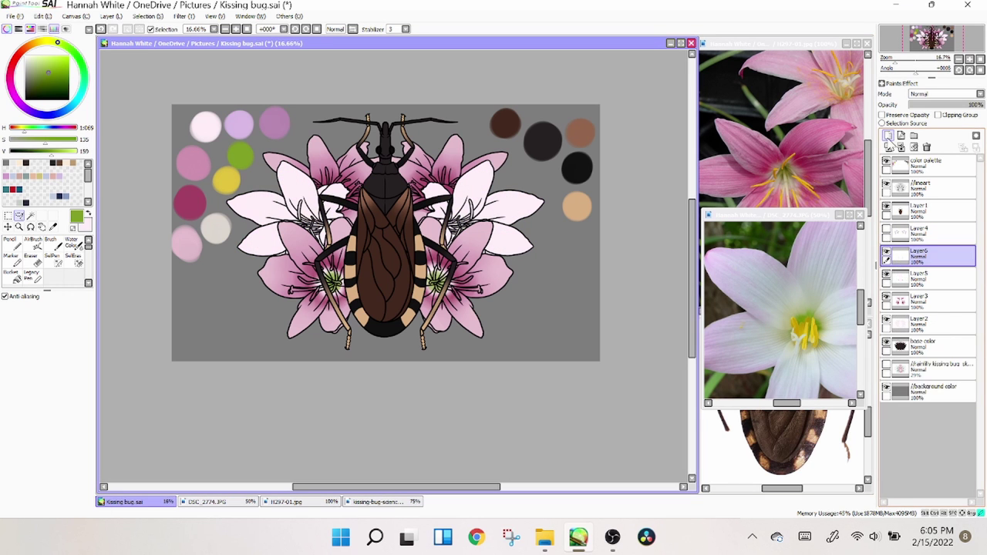
pyautogui.click(888, 278)
pyautogui.click(927, 147)
# Step: Paint the upper left lily's center pale pink on Layer6 with the size 100 Pencil and blend it with Water Color at size 50
pyautogui.scroll(3, 394, 266)
pyautogui.press('n')
pyautogui.keyDown('alt'); pyautogui.click(174, 245); pyautogui.keyUp('alt')
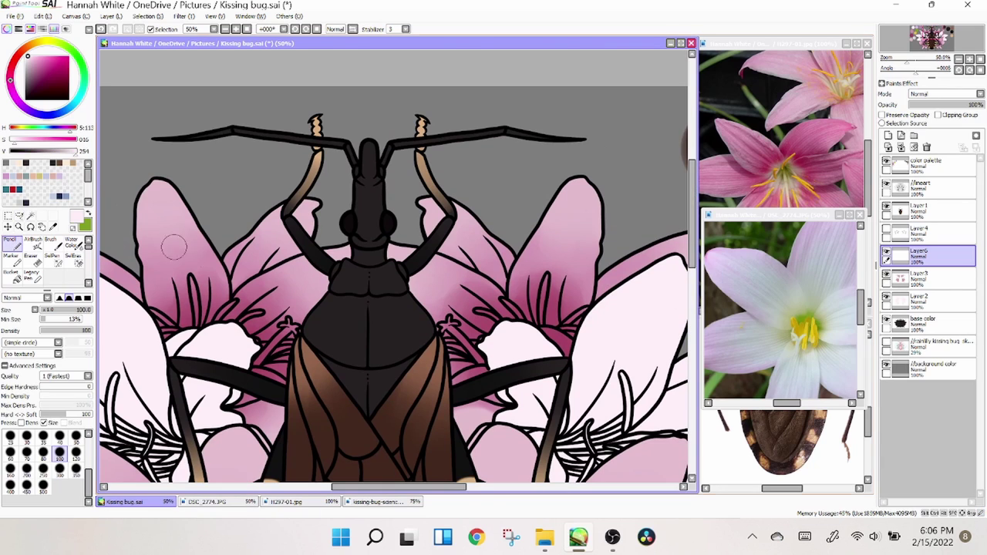
pyautogui.press('c')
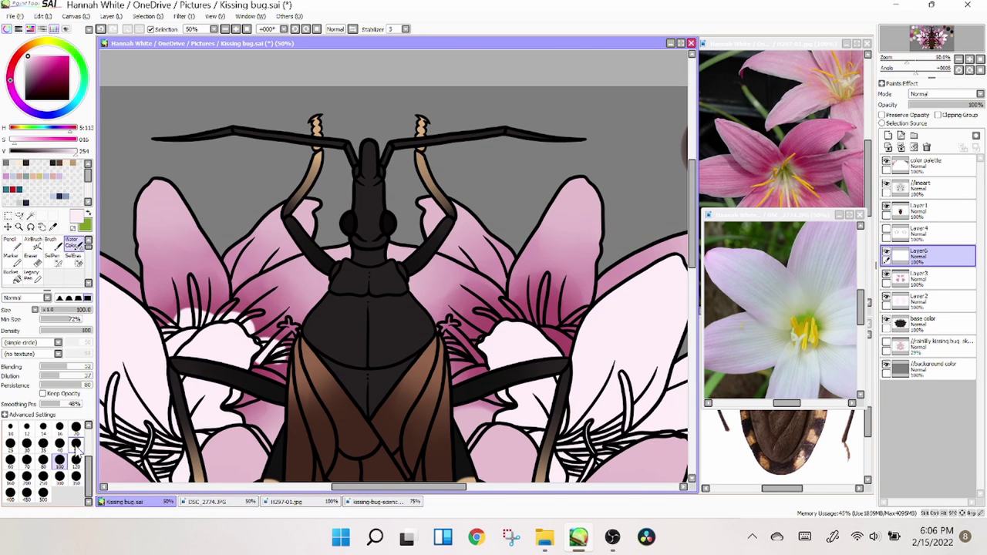
pyautogui.press('n')
pyautogui.press('c')
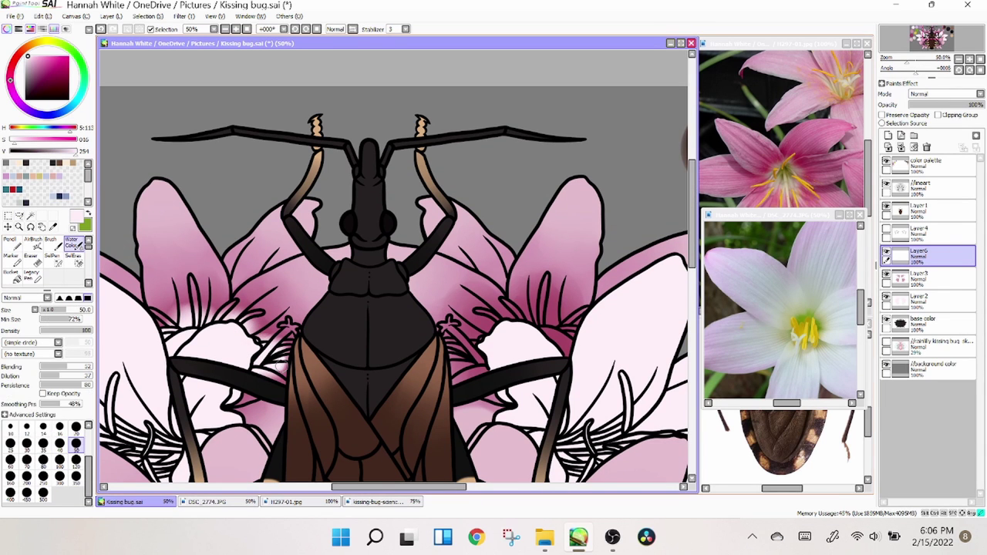
# Step: Paint the upper right lily's center pale pink on Layer6 with the Pencil and blend it with Water Color at size 50
pyautogui.press('n')
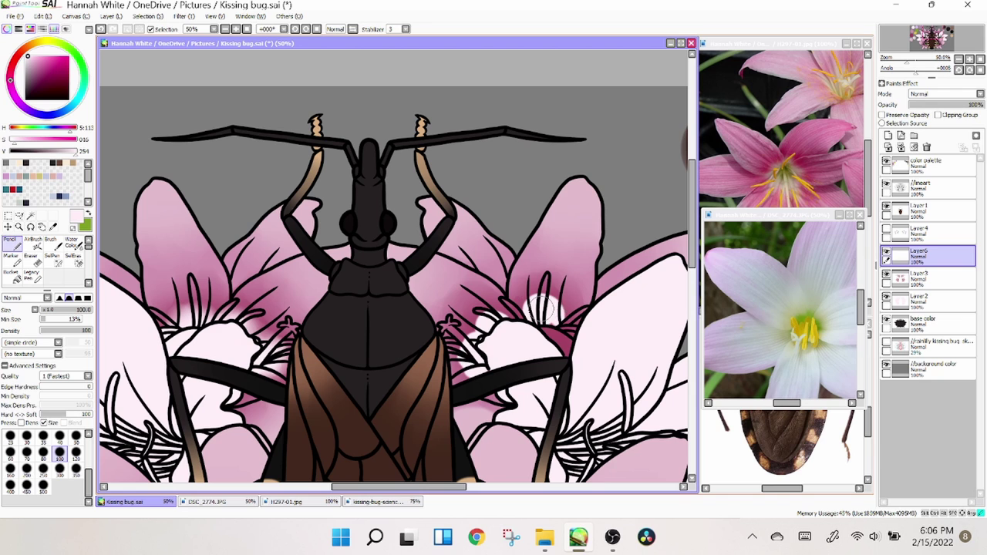
pyautogui.press('c')
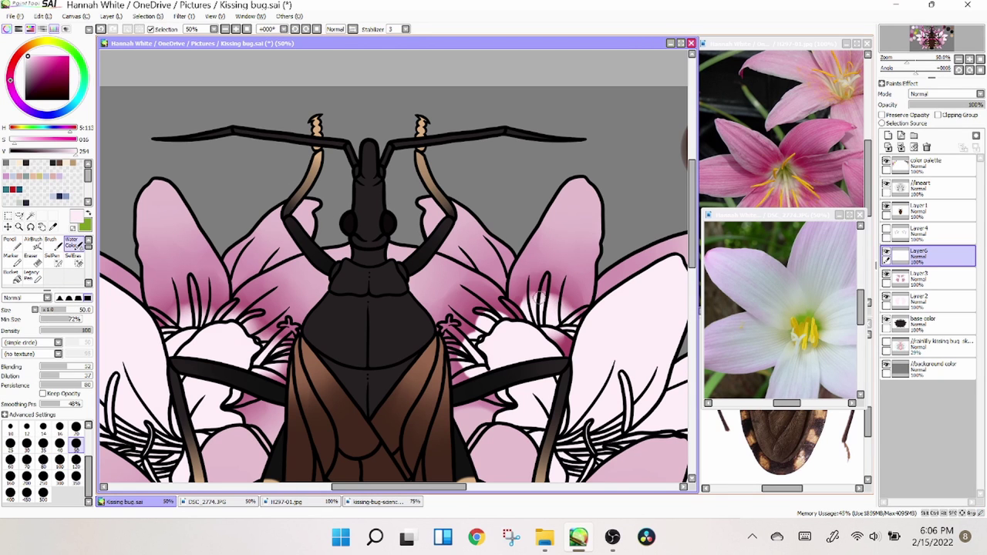
pyautogui.press('n')
pyautogui.press('c')
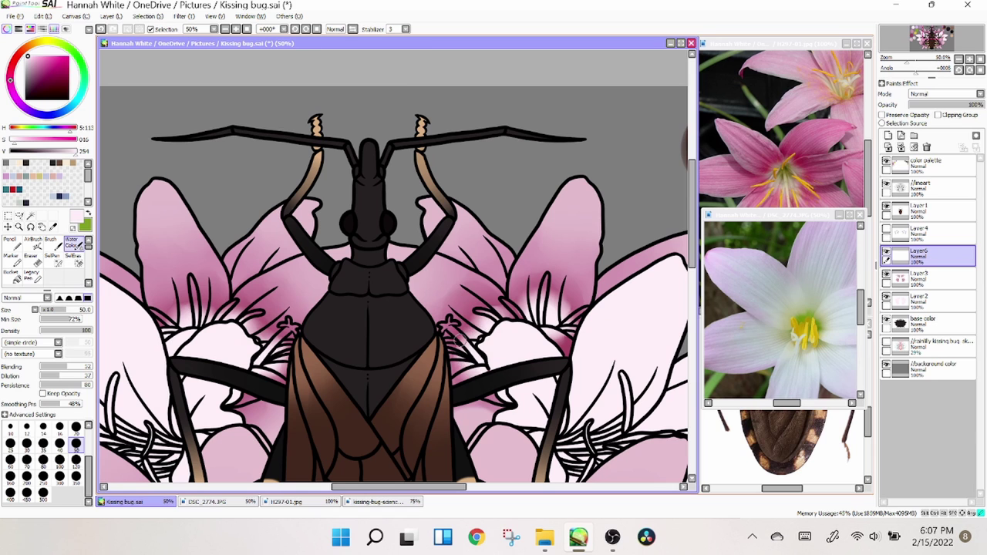
# Step: Add Layer7 above Layer6, show Layer4, and paint the upper left lily's center green, blending it with the Water Color brush
pyautogui.click(889, 136)
pyautogui.press('n')
pyautogui.press('x')
pyautogui.hotkey('ctrl', 's')
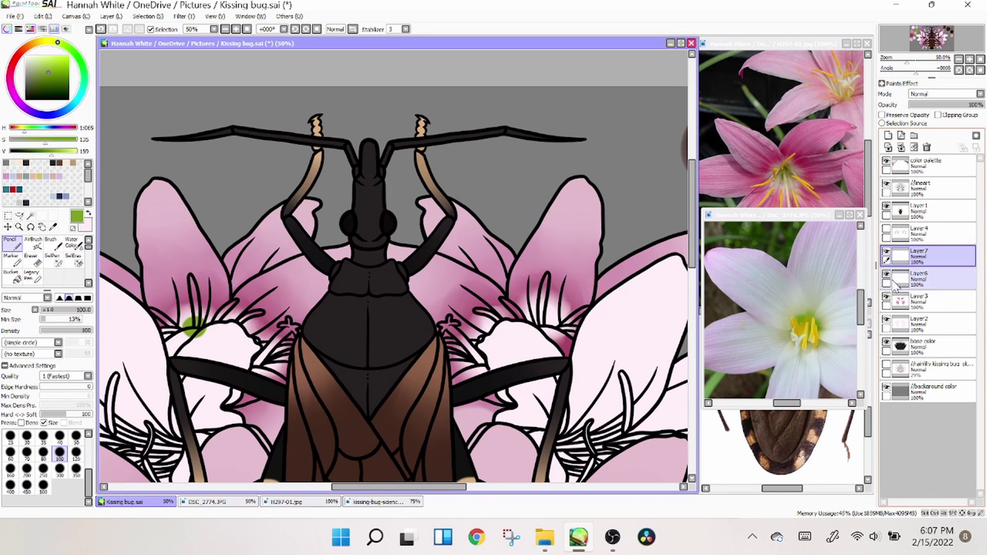
pyautogui.click(886, 230)
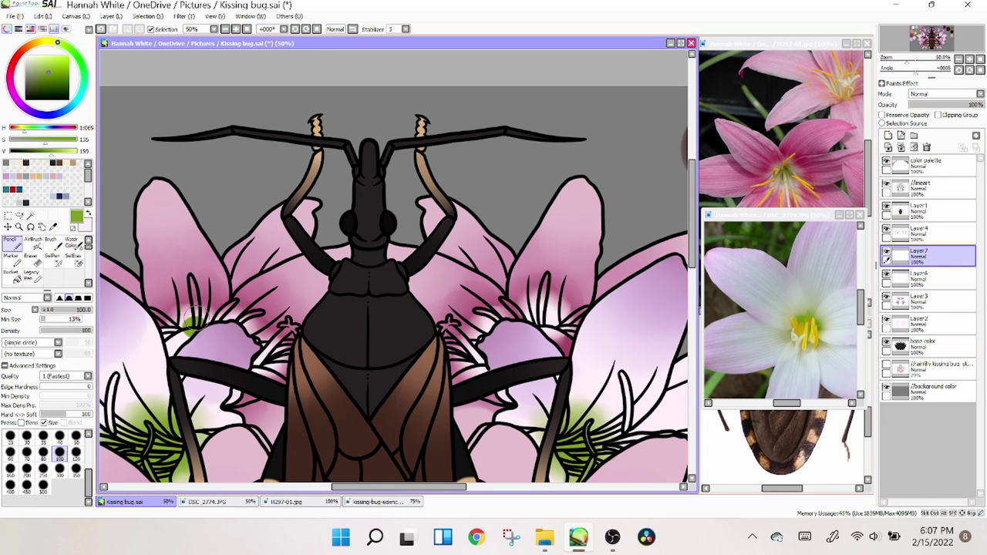
pyautogui.press('c')
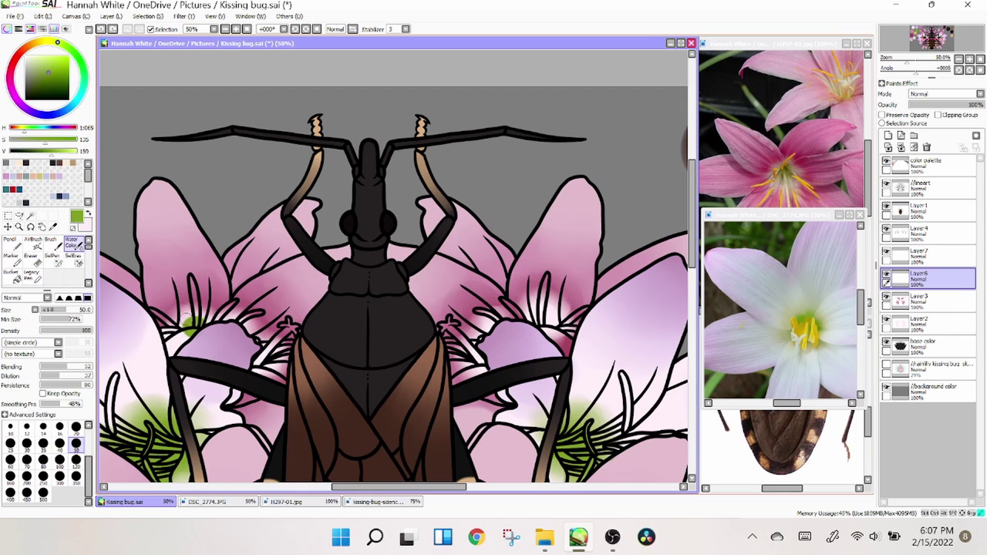
pyautogui.click(886, 253)
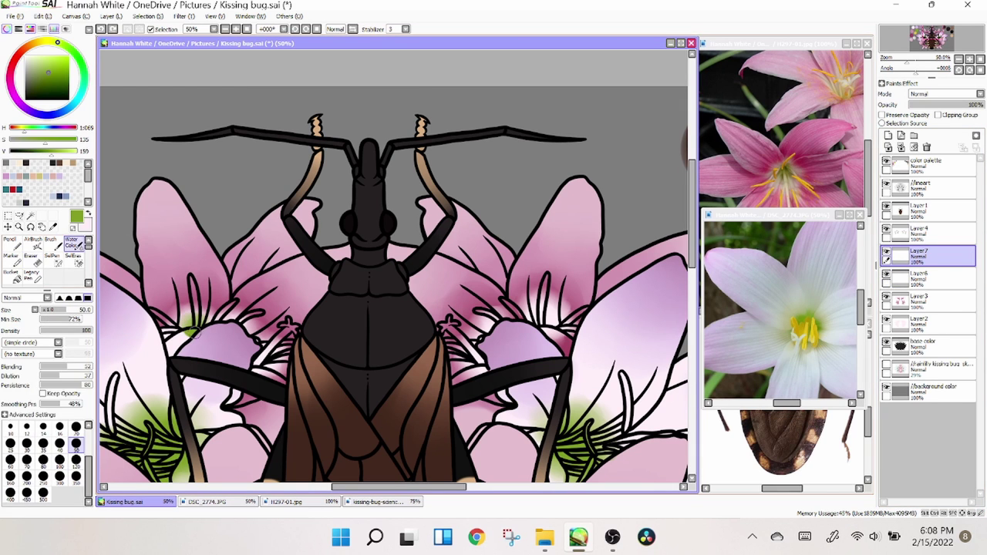
# Step: Paint and blend green in the upper right lily's center and the inner gaps beside the bug, cleaning stray color with the Eraser
pyautogui.press('n')
pyautogui.press('c')
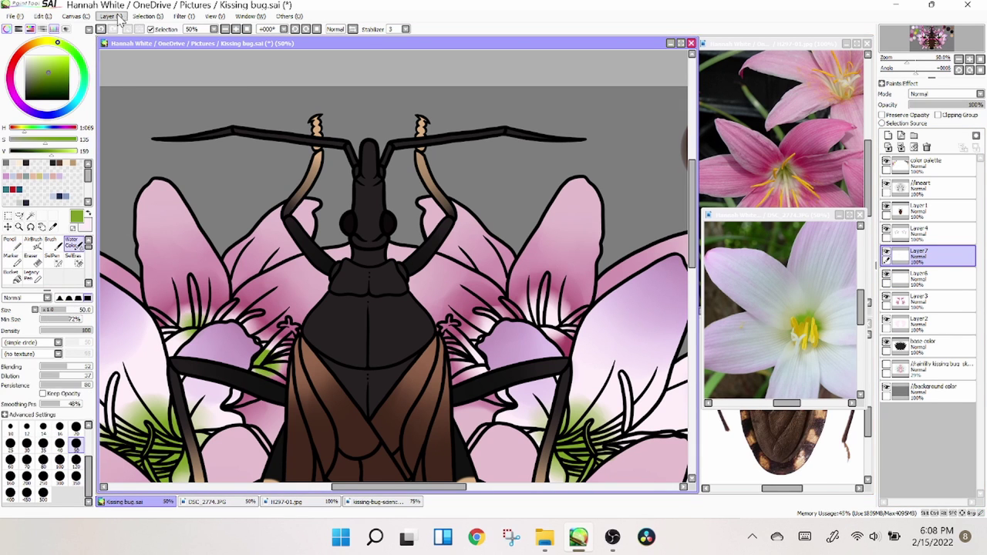
pyautogui.press('n')
pyautogui.press('c')
pyautogui.press('n')
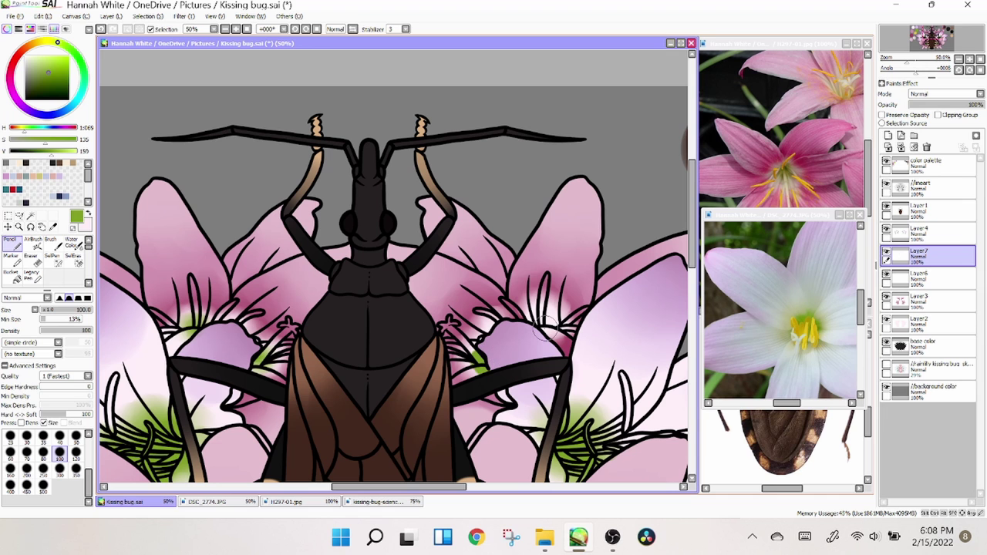
pyautogui.press('c')
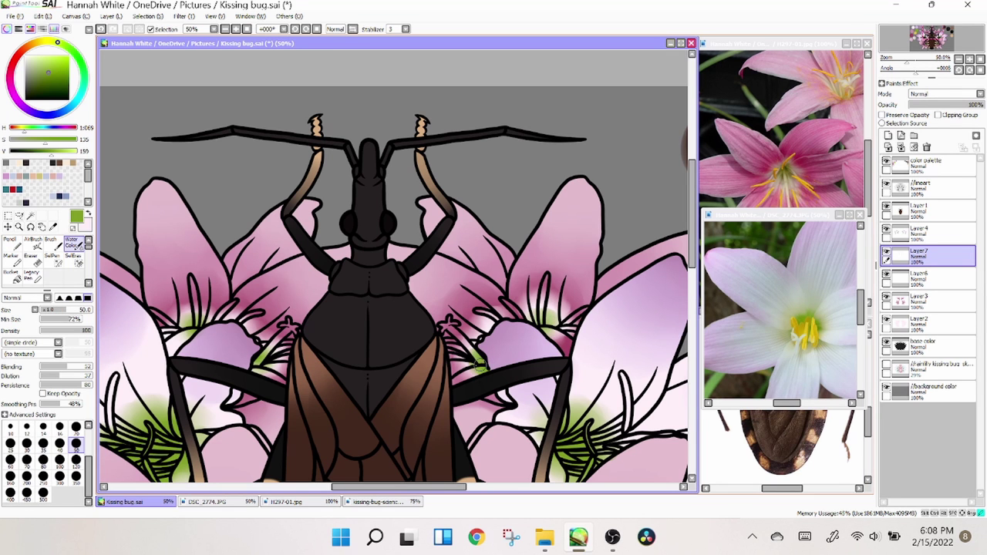
pyautogui.press('e')
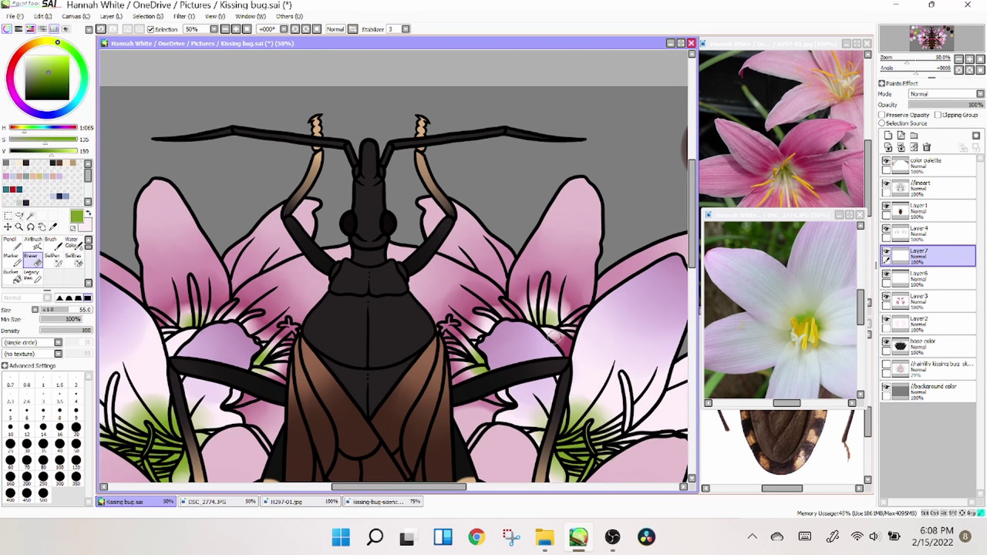
# Step: Merge the green Layer7 down into Layer6
pyautogui.hotkey('alt', '[')
pyautogui.click(235, 28)
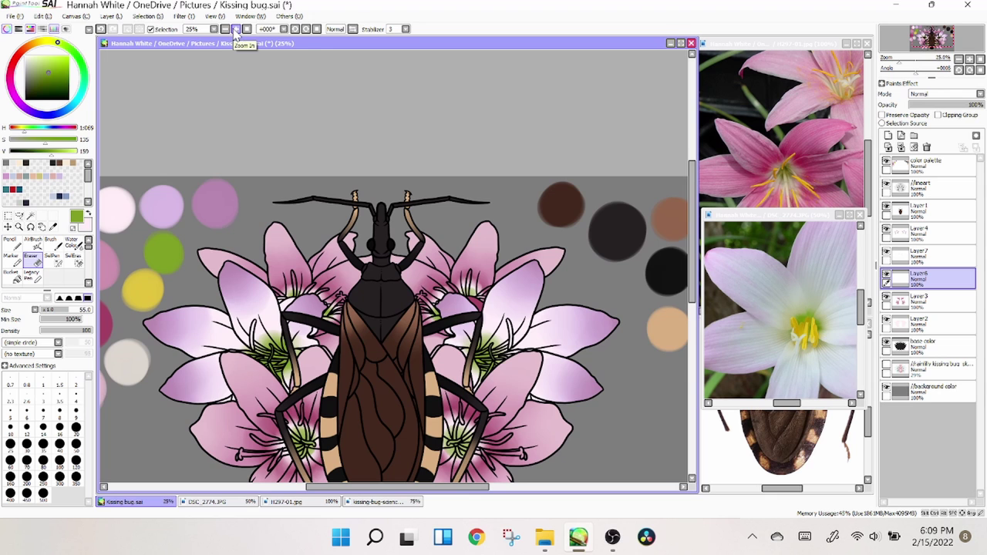
pyautogui.click(235, 28)
pyautogui.click(917, 257)
pyautogui.hotkey('ctrl', 'e')
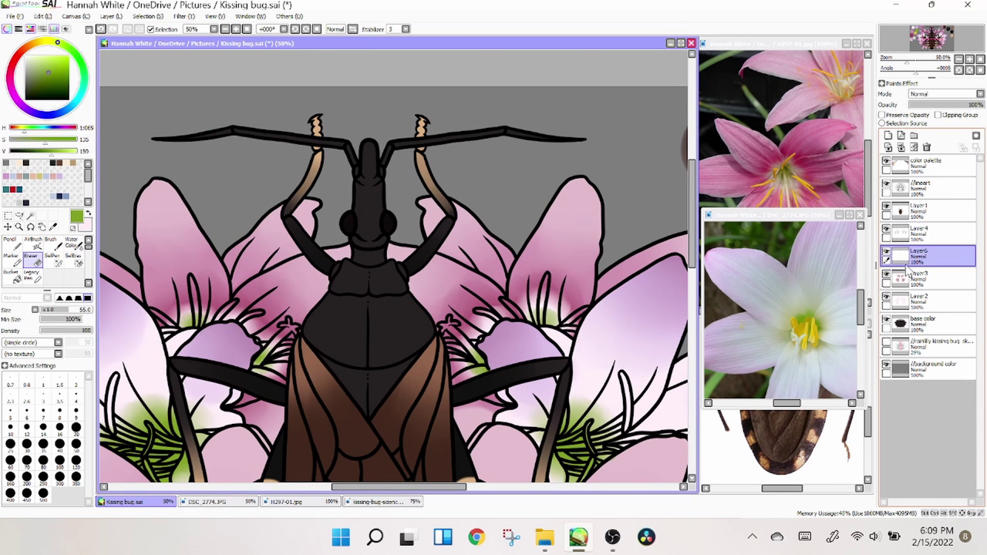
# Step: Select the small petal gap beside the left pale lily on the lineart layer and color it on Layer3 with the palette's medium pink
pyautogui.press('w')
pyautogui.click(917, 187)
pyautogui.hscroll(-5, 221, 286)
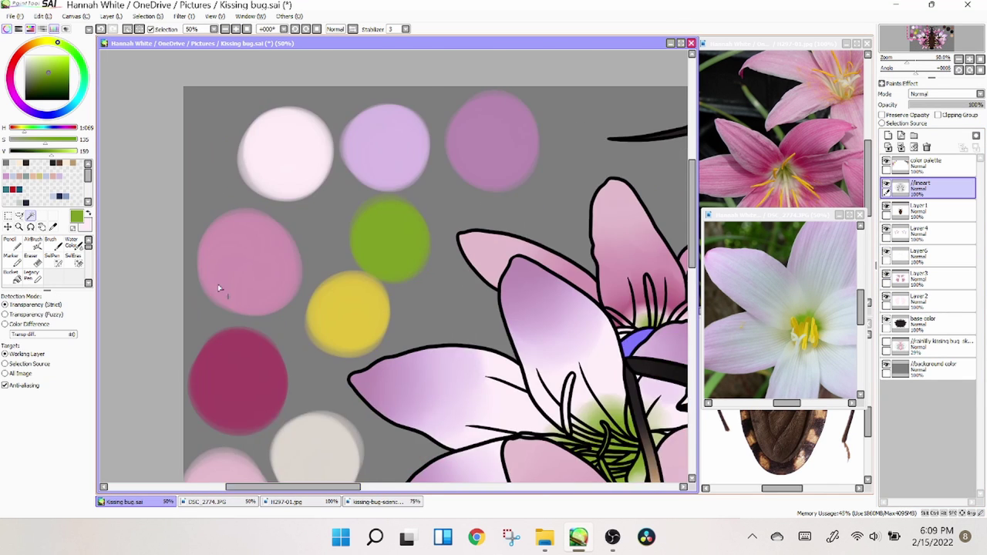
pyautogui.hotkey('ctrl', '-')
pyautogui.press('b')
pyautogui.click(918, 279)
pyautogui.click(112, 16)
pyautogui.press('Escape')
pyautogui.hotkey('ctrl', '+')
pyautogui.hotkey('ctrl', '+')
pyautogui.hotkey('ctrl', '+')
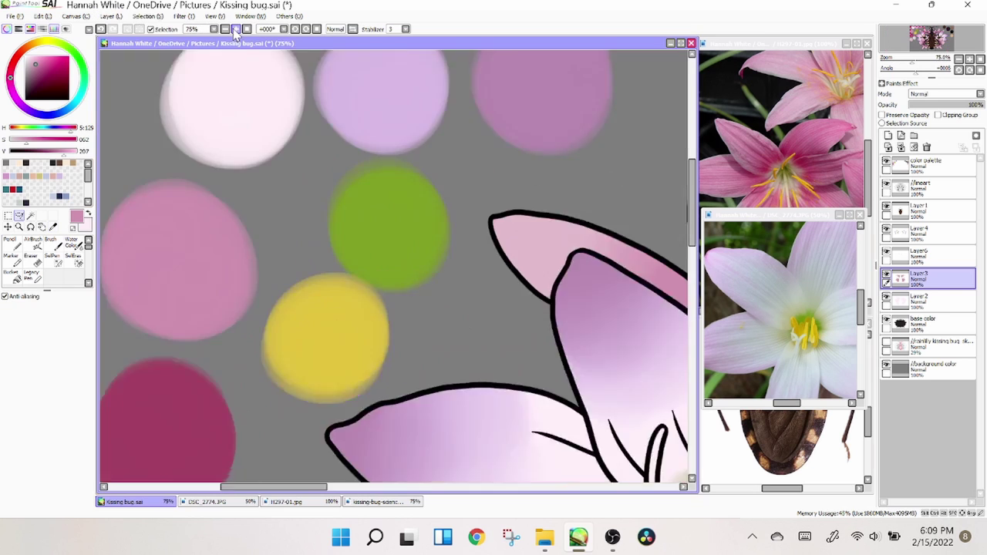
# Step: Clean up Layer6 with the Eraser and merge it down into Layer3
pyautogui.click(918, 256)
pyautogui.press('e')
pyautogui.hotkey('ctrl', '-')
pyautogui.hotkey('ctrl', '-')
pyautogui.hotkey('ctrl', '-')
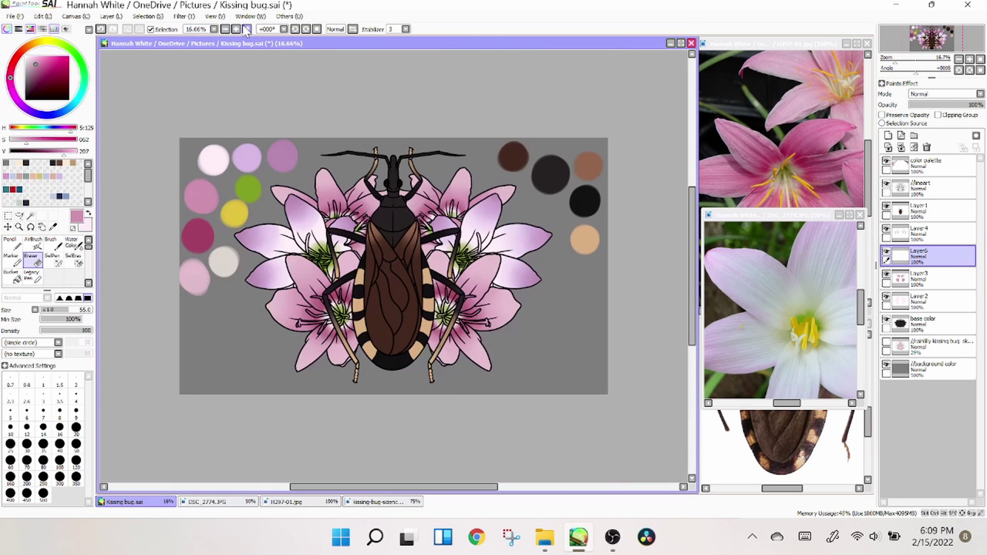
pyautogui.hotkey('ctrl', 'e')
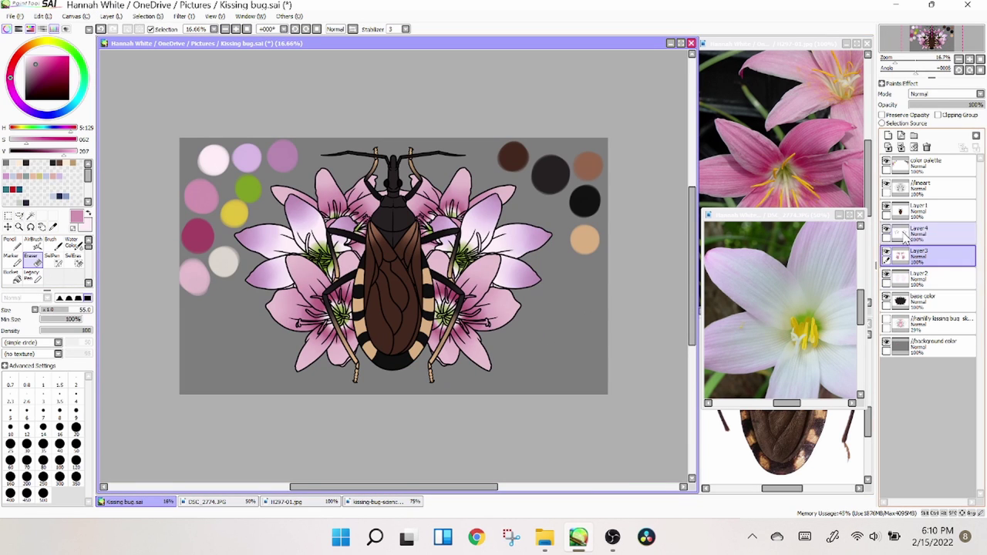
# Step: Adjust Layer4's brightness to -18 and contrast to +15
pyautogui.click(917, 231)
pyautogui.click(184, 15)
pyautogui.click(212, 36)
pyautogui.moveTo(817, 456); pyautogui.dragTo(832, 464)
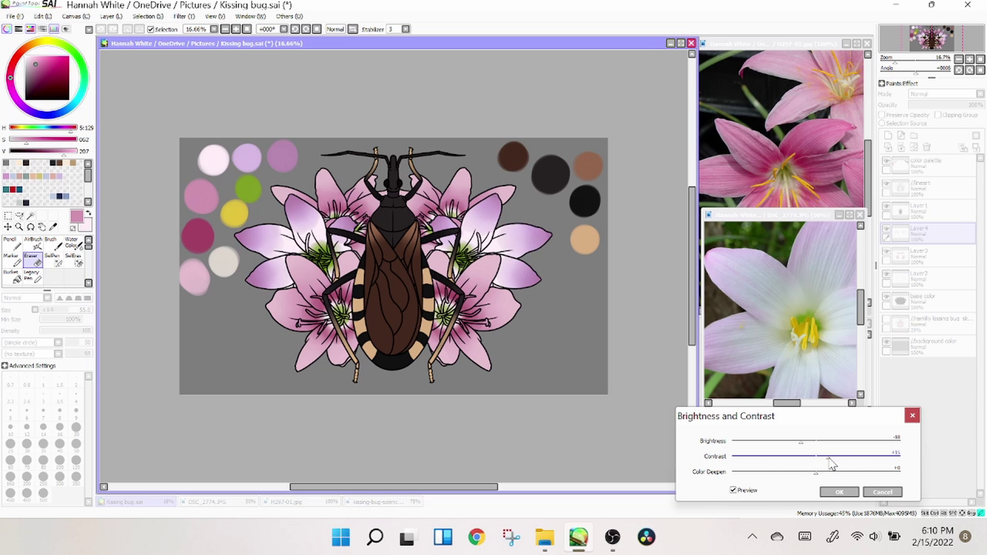
pyautogui.press('Return')
pyautogui.hotkey('alt', 't')
pyautogui.press('Down')
pyautogui.press('Return')
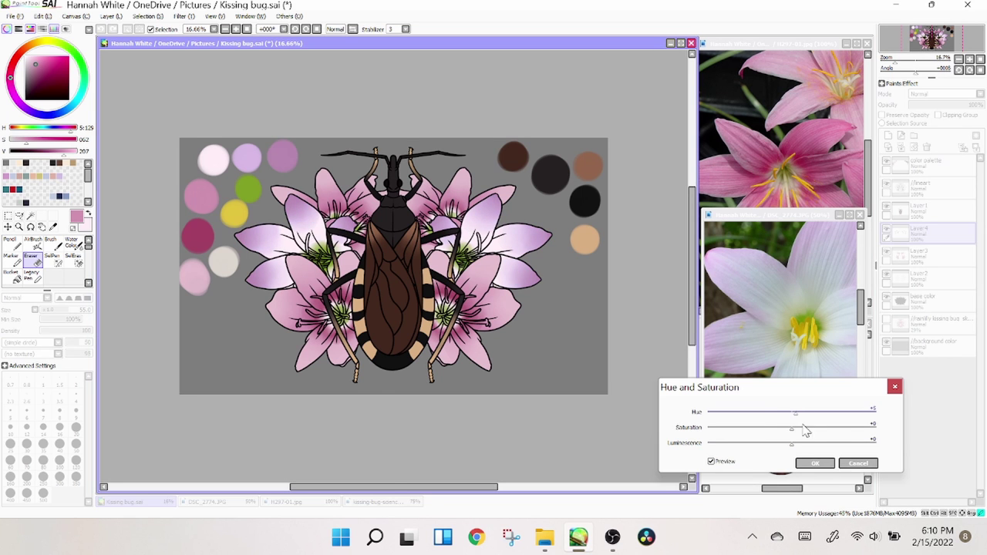
pyautogui.click(858, 463)
# Step: Shift Layer4's hue slightly in the negative direction with the Hue and Saturation filter
pyautogui.hotkey('alt', 't')
pyautogui.press('Down')
pyautogui.press('Return')
pyautogui.moveTo(791, 413); pyautogui.dragTo(788, 419)
pyautogui.press('Return')
# Step: Adjust Layer4's brightness to +18 and contrast to -17
pyautogui.hotkey('alt', 't')
pyautogui.press('Return')
pyautogui.moveTo(838, 447); pyautogui.dragTo(874, 450)
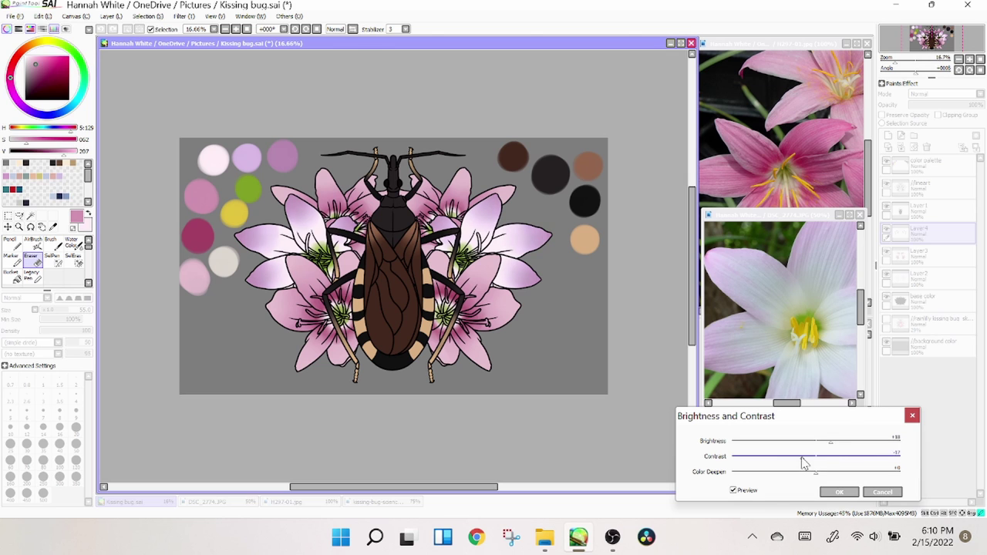
pyautogui.press('Return')
# Step: Save the illustration file
pyautogui.hotkey('alt', 'f')
pyautogui.press('s')
pyautogui.hotkey('alt', 'f')
pyautogui.press('Escape')
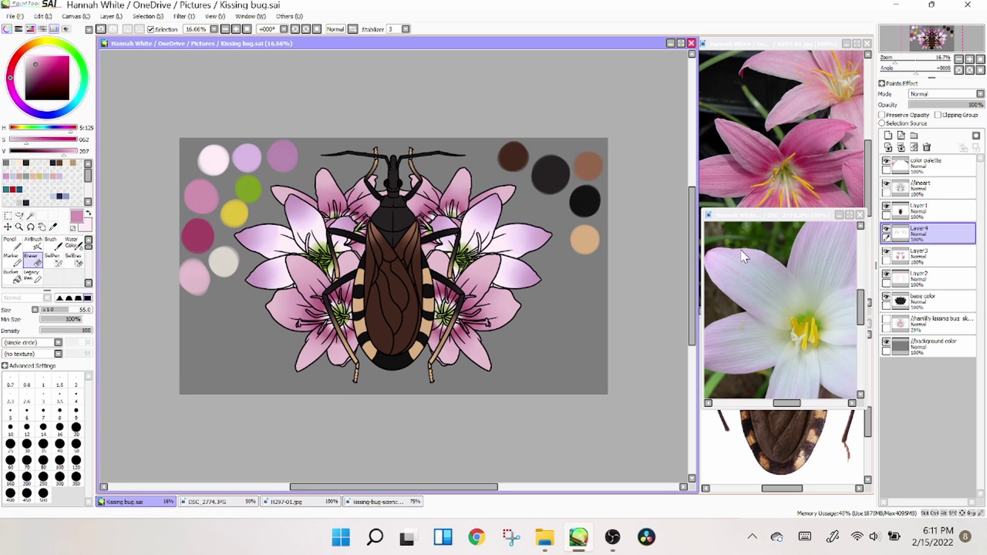
# Step: Try to paint the left pale lily's center mauve on Layer2 with the Pencil
pyautogui.click(929, 280)
pyautogui.click(10, 241)
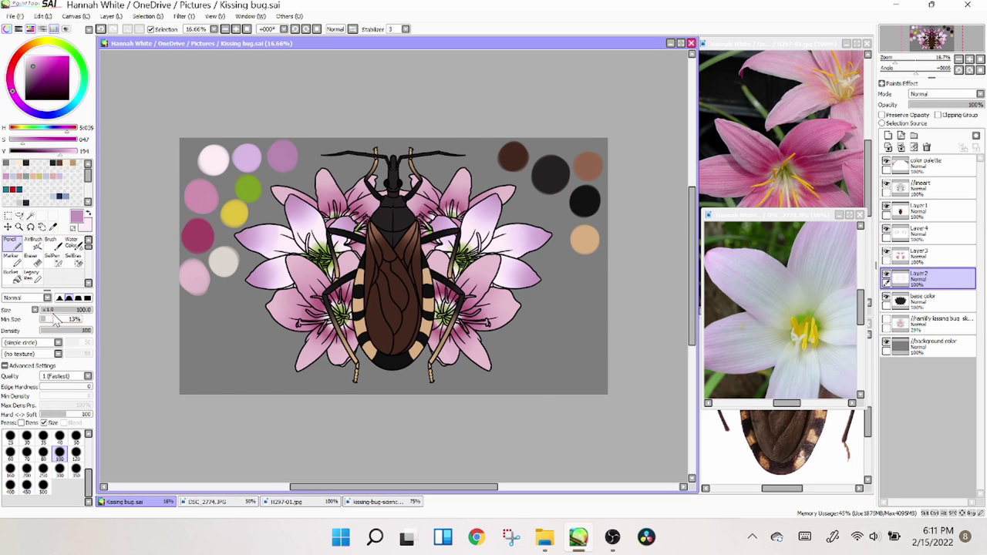
pyautogui.click(28, 468)
pyautogui.click(237, 28)
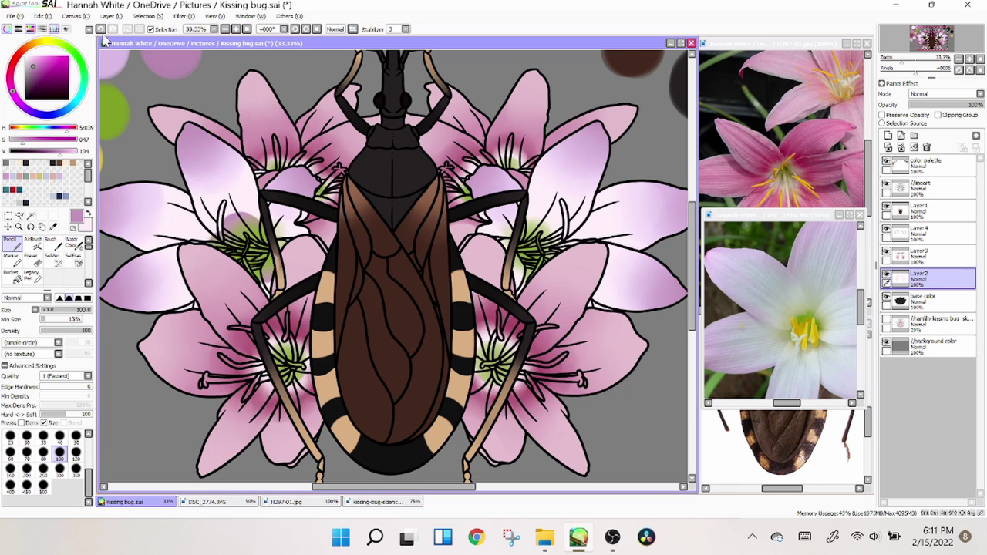
pyautogui.press('w')
pyautogui.click(193, 88)
pyautogui.hotkey('ctrl', 'z')
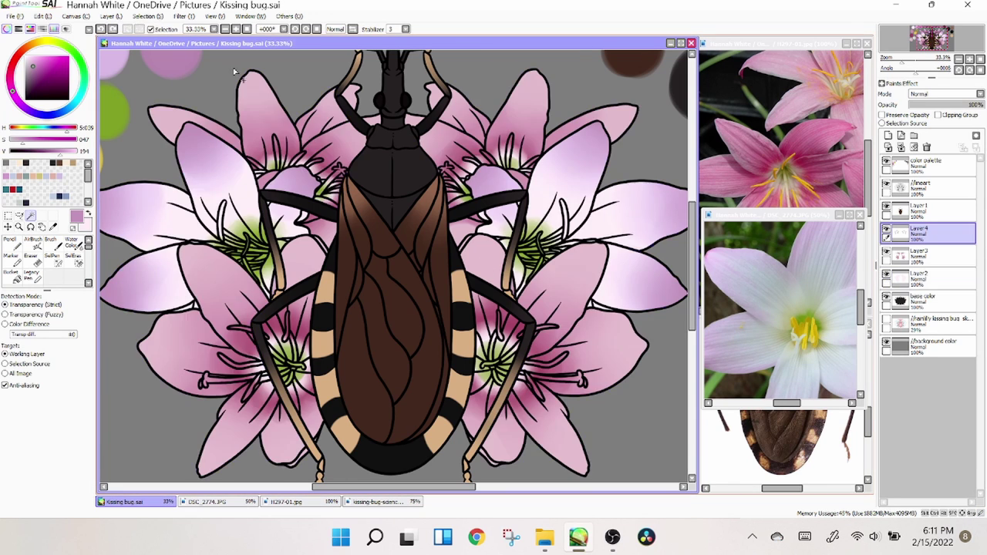
# Step: Select all the lilies by inverting a background selection and add Layer5 directly above Layer2
pyautogui.click(234, 71)
pyautogui.click(147, 15)
pyautogui.click(155, 63)
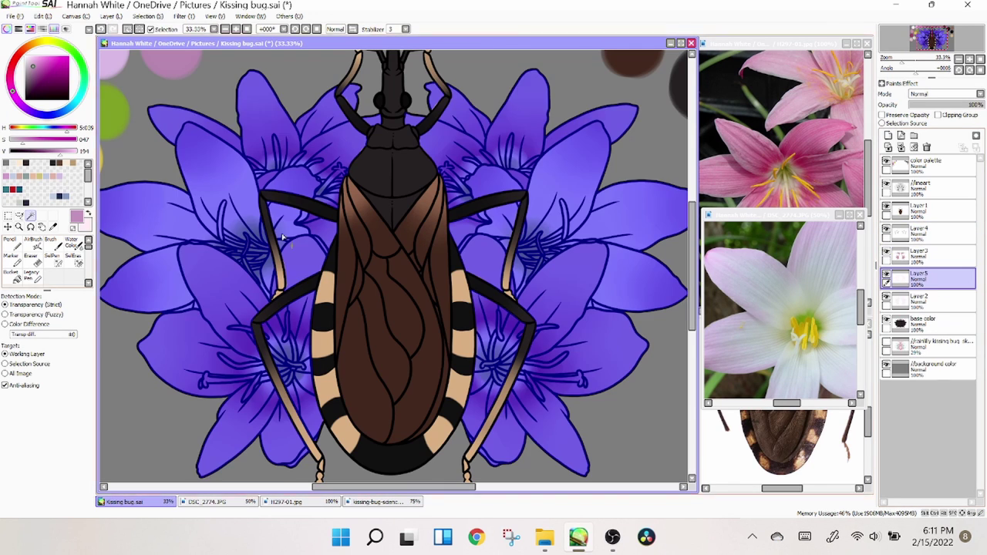
# Step: Try to shade mauve around both pale lilies' centers on Layer5, blending it with the Water Color brush at size 100
pyautogui.press('c')
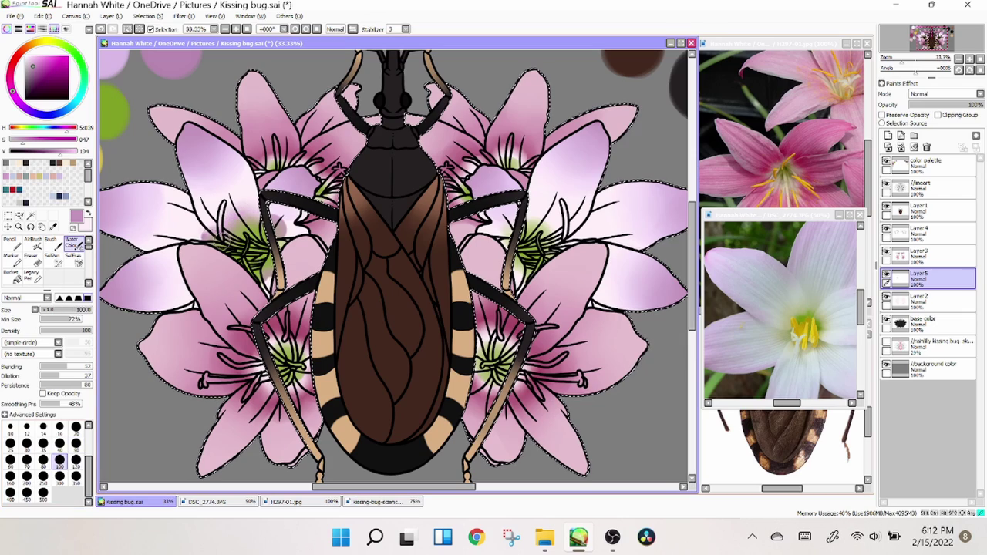
pyautogui.moveTo(208, 238); pyautogui.dragTo(279, 219)
pyautogui.moveTo(540, 254)
pyautogui.mouseDown()
pyautogui.moveTo(513, 231)
pyautogui.moveTo(532, 295)
pyautogui.moveTo(506, 231)
pyautogui.mouseUp()
pyautogui.scroll(-3, 556, 216)
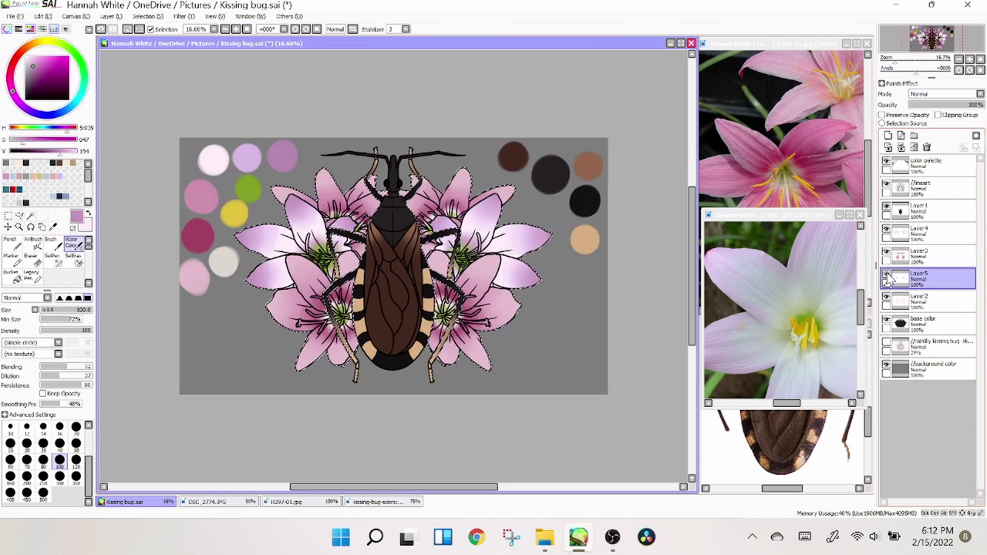
pyautogui.scroll(3, 555, 216)
pyautogui.press('n')
pyautogui.press('v')
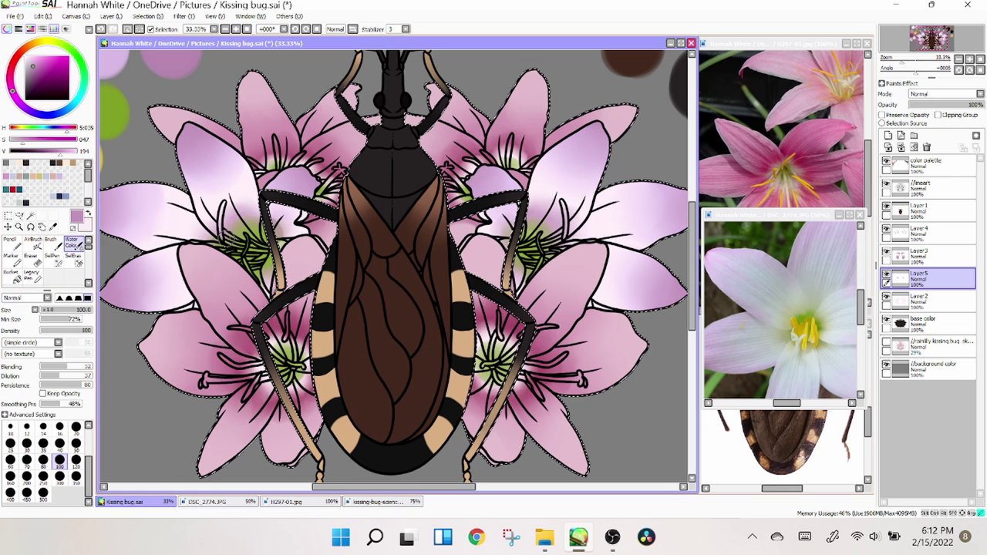
# Step: Clear the lily selection and undo the mauve shading on Layer5
pyautogui.click(235, 29)
pyautogui.press('a')
pyautogui.hotkey('ctrl', 'd')
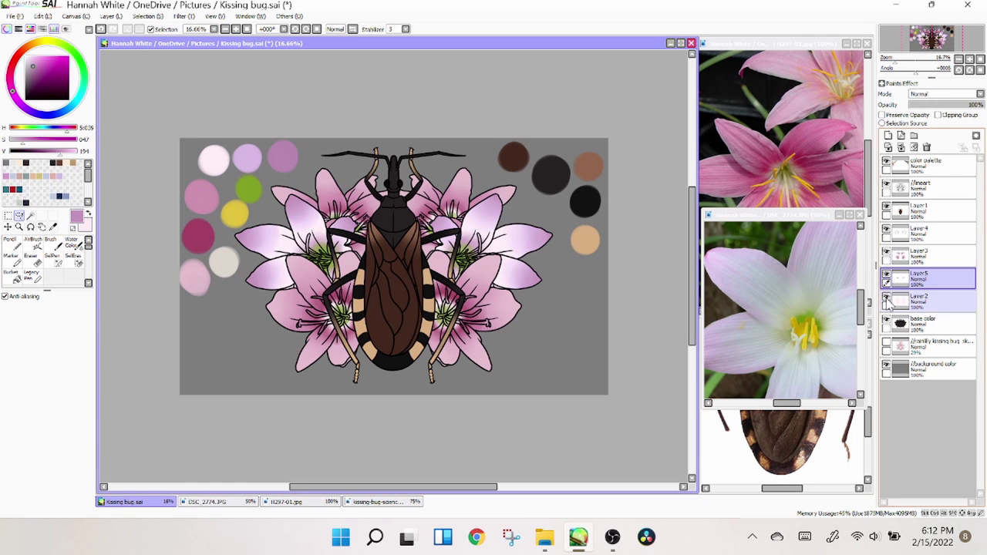
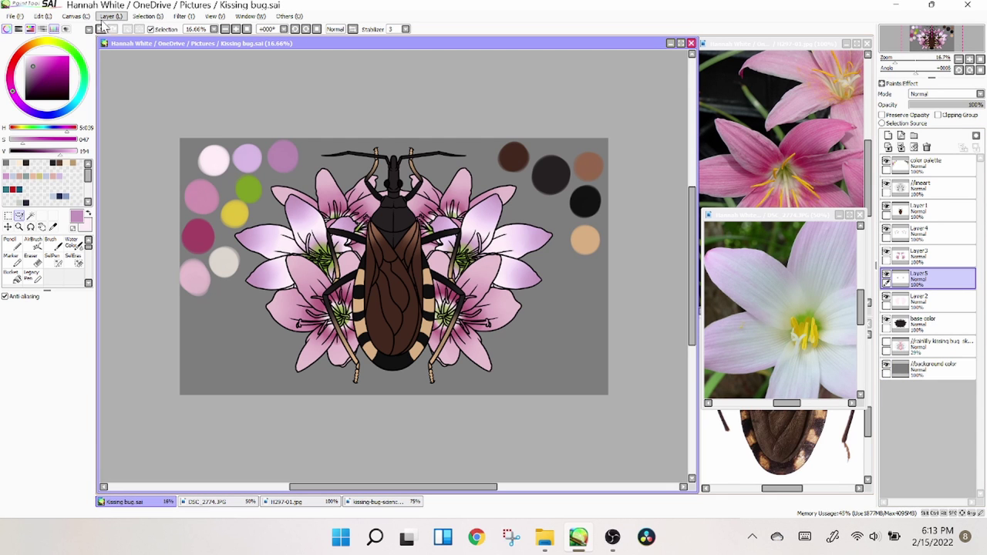
pyautogui.hotkey('ctrl', 'z')
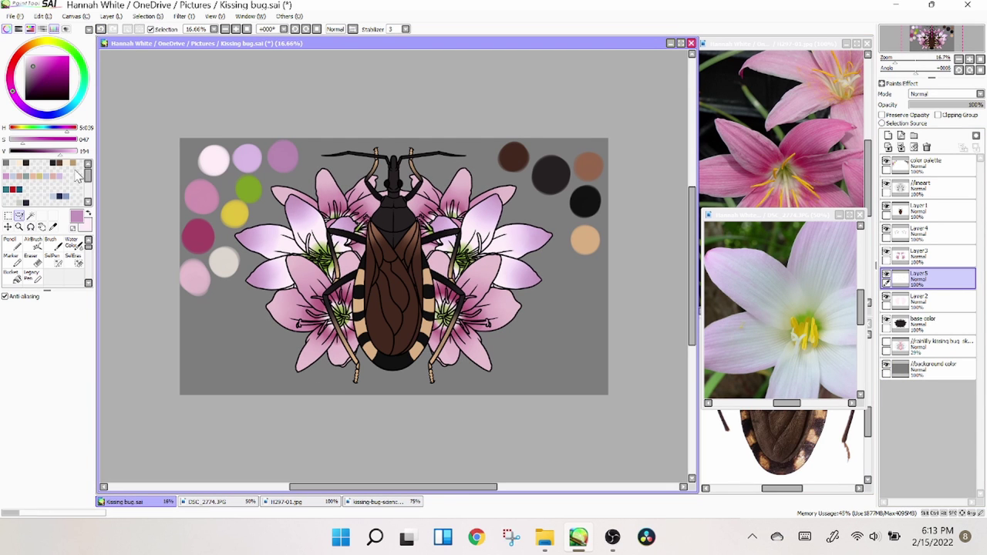
# Step: Leave Layer5's name as it is and add a new Layer6 directly above Layer4
pyautogui.doubleClick(889, 234)
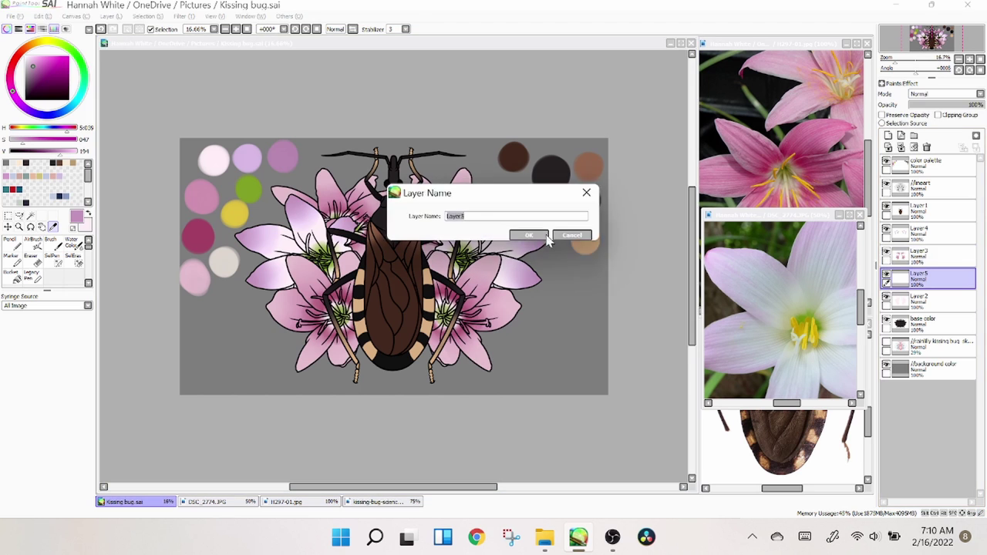
pyautogui.press('Escape')
pyautogui.click(889, 135)
# Step: Hide Layer4 and Layer3, and pick the yellow and off-white swatches from the painted color palette
pyautogui.scroll(5, 393, 293)
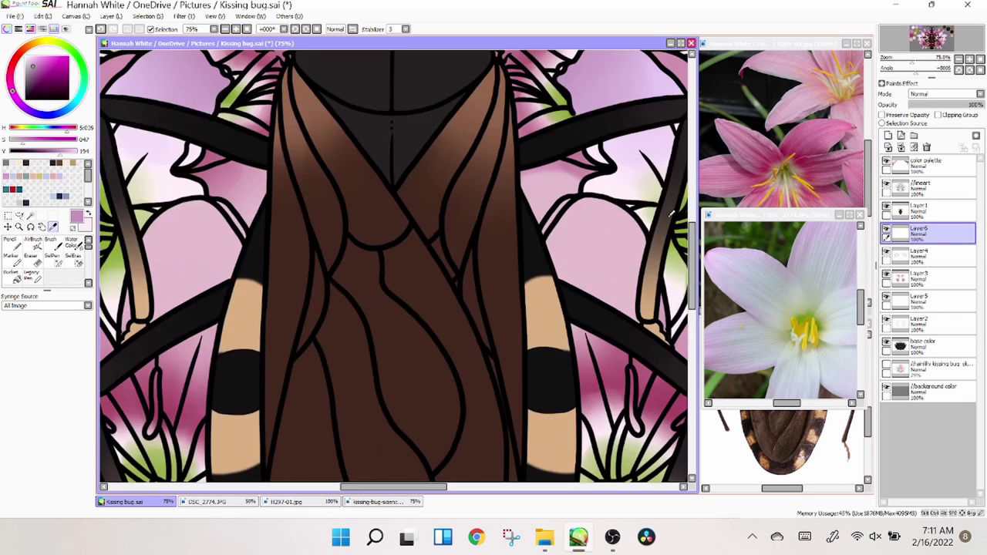
pyautogui.moveTo(358, 488); pyautogui.dragTo(336, 496)
pyautogui.scroll(-5, 591, 231)
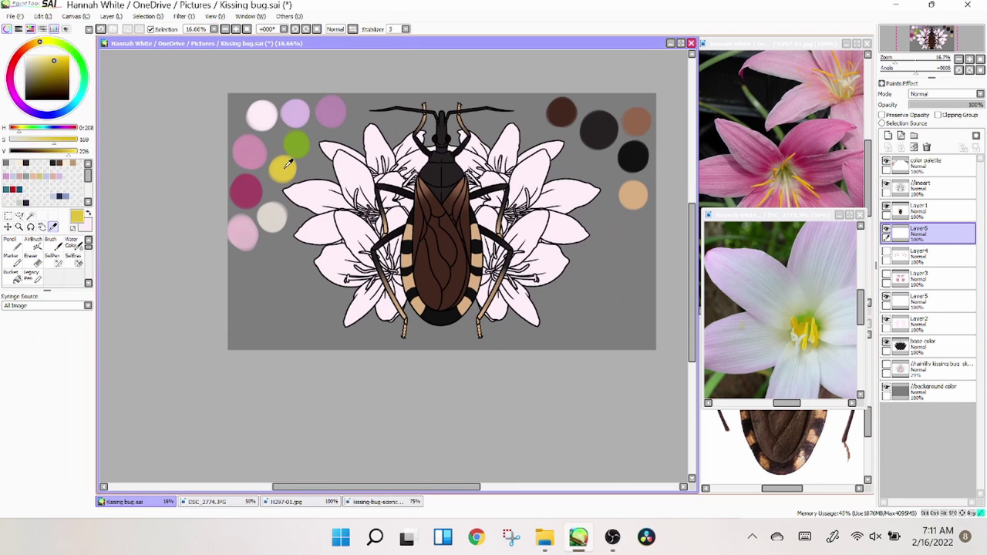
pyautogui.click(301, 141)
pyautogui.click(372, 196)
pyautogui.scroll(6, 393, 262)
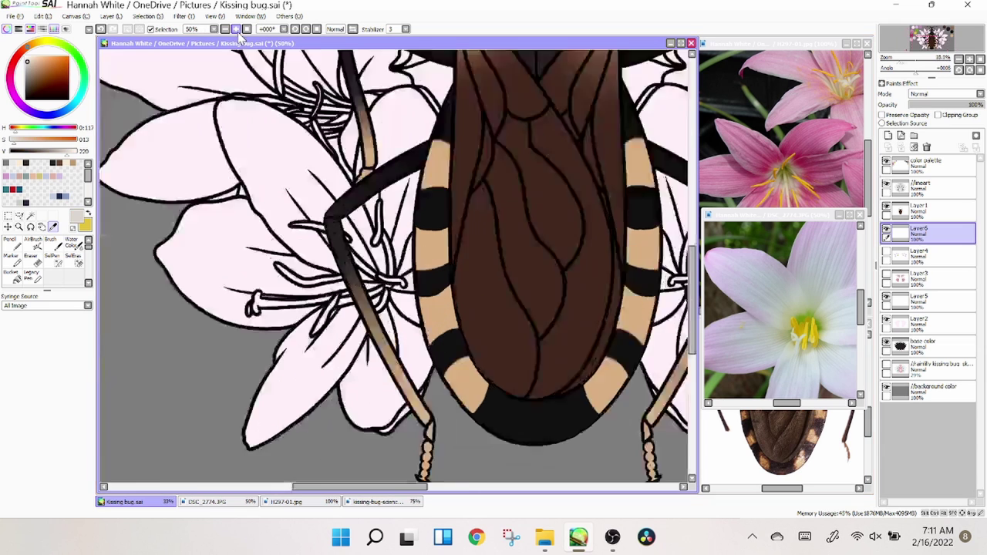
# Step: Select the inside of the lower-left lily's stamens and pistil on the lineart layer with the Magic Wand, filling gaps with the SelPen
pyautogui.click(926, 188)
pyautogui.click(30, 216)
pyautogui.click(89, 218)
pyautogui.hscroll(-3, 309, 193)
pyautogui.click(224, 191)
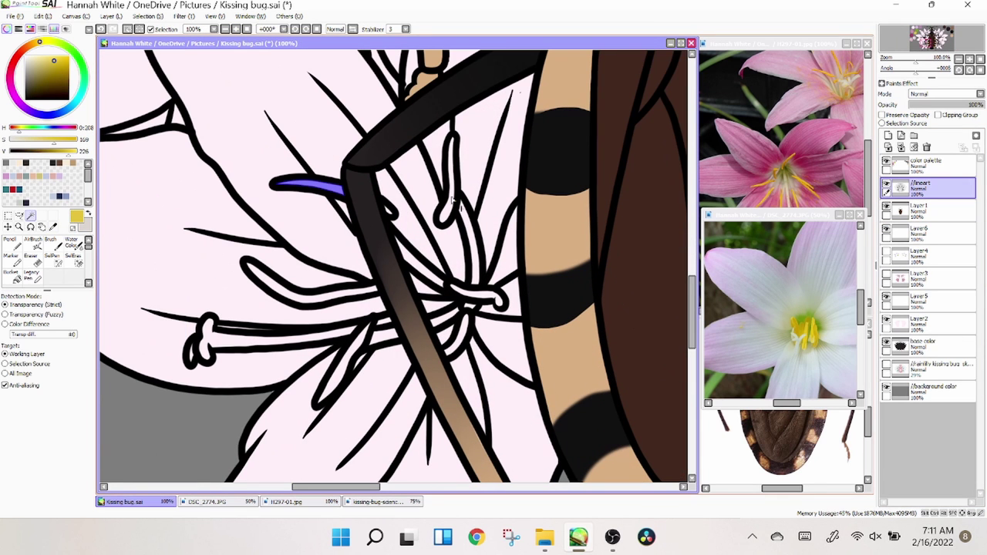
pyautogui.click(372, 289)
pyautogui.click(339, 369)
pyautogui.click(270, 328)
pyautogui.click(197, 350)
pyautogui.press('s')
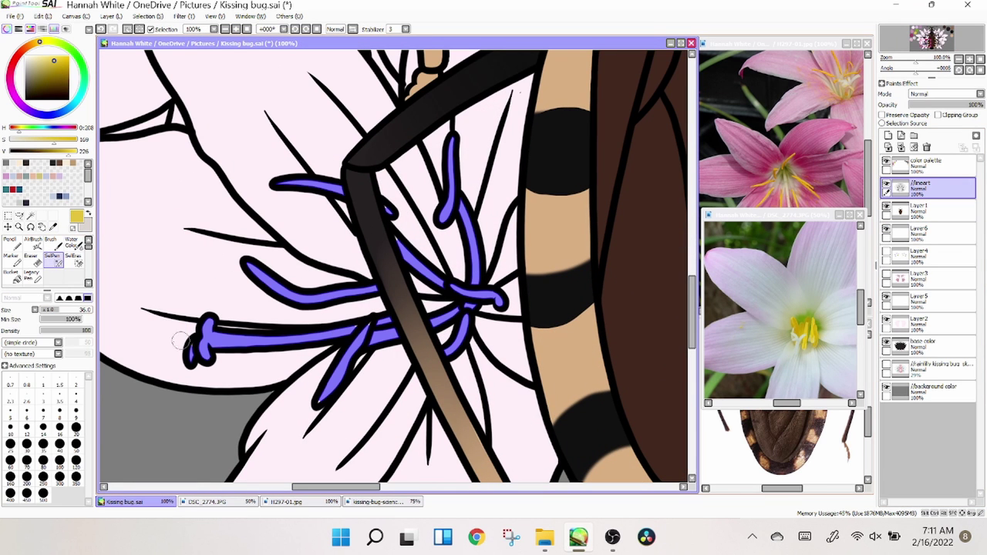
# Step: Add the middle-left lily's stamens and the filaments at its center to the selection using the Magic Wand and SelPen
pyautogui.scroll(2, 396, 229)
pyautogui.press('w')
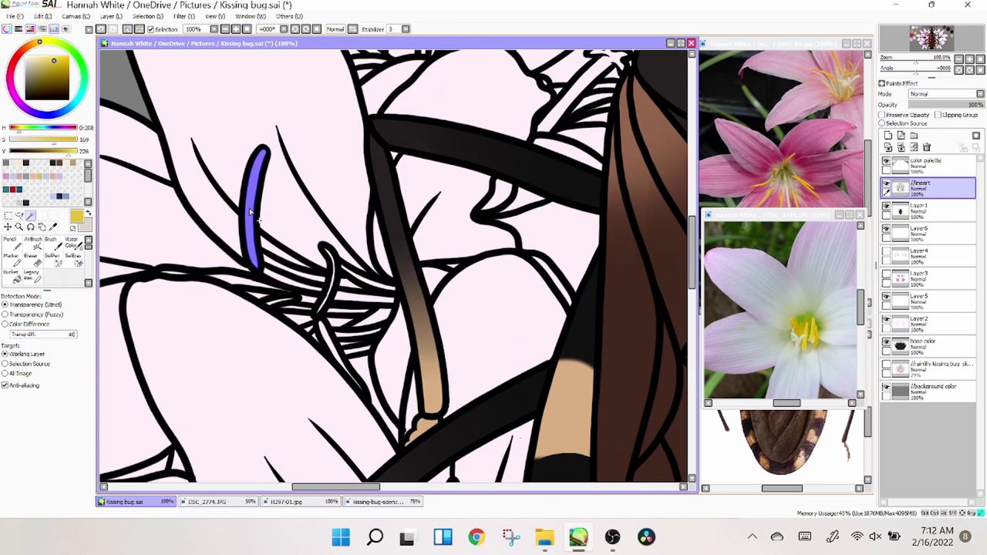
pyautogui.hscroll(-3, 403, 330)
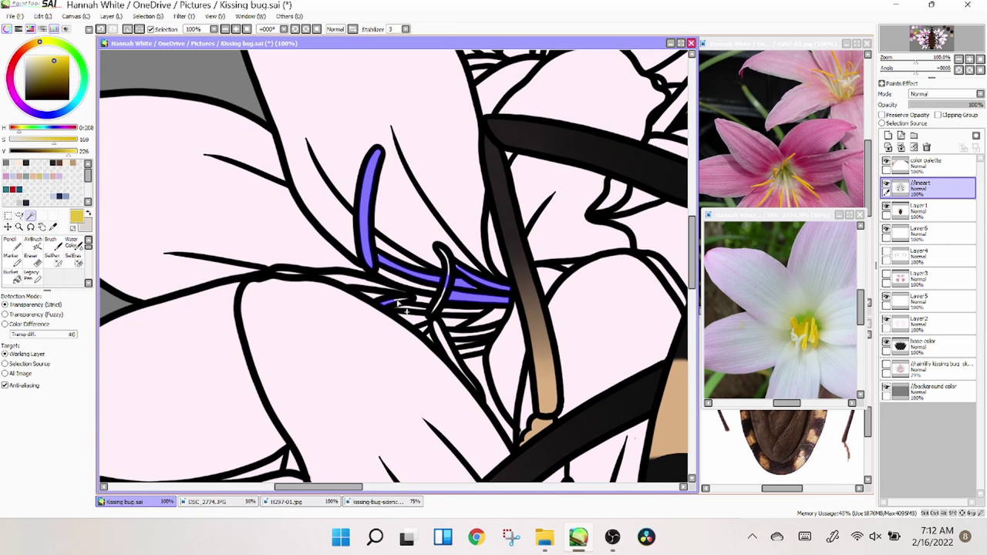
pyautogui.press('s')
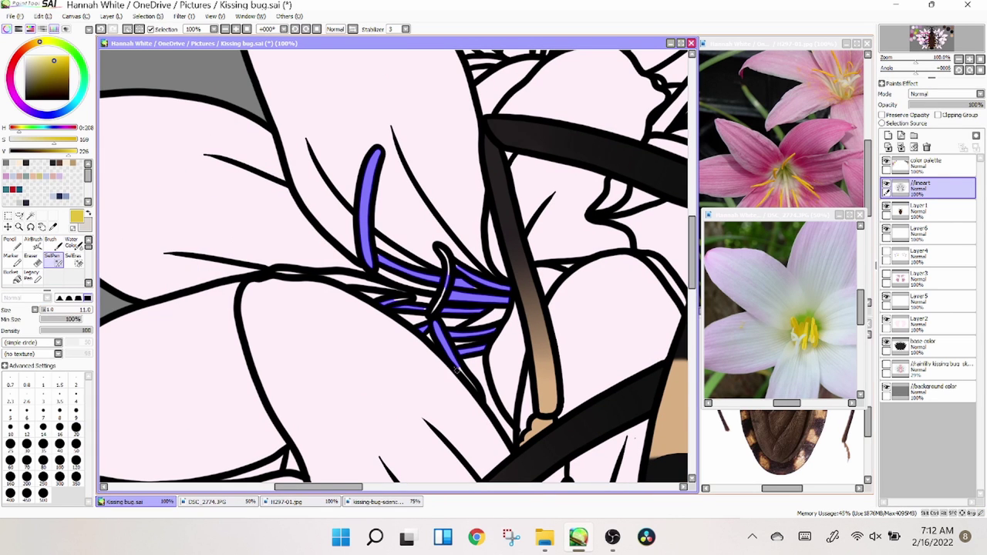
pyautogui.click(245, 30)
pyautogui.click(235, 29)
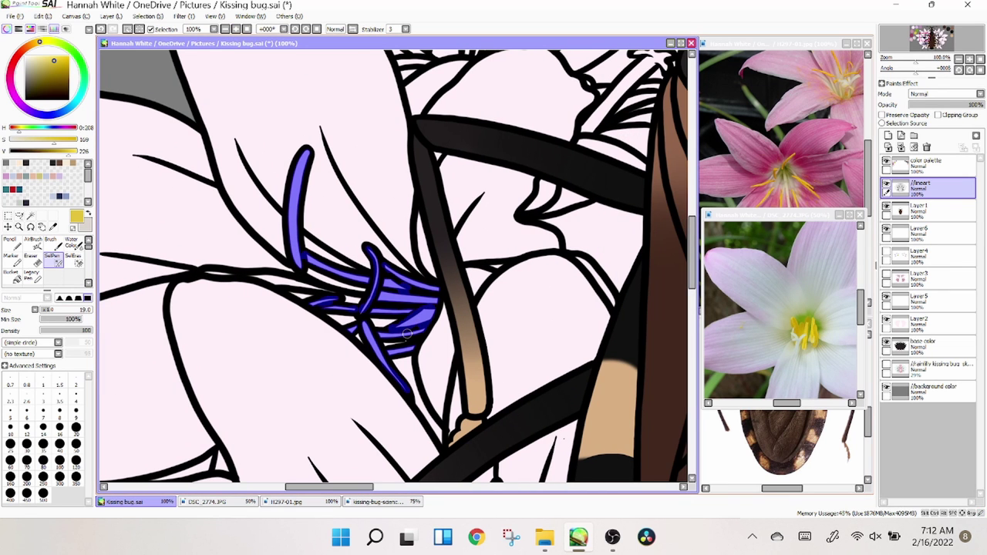
# Step: Extend the selection to the upper-left lily's stamens, pistil and the filaments beside the bug's thorax, correcting it with the SelEras
pyautogui.scroll(3, 696, 270)
pyautogui.moveTo(373, 207); pyautogui.dragTo(399, 223)
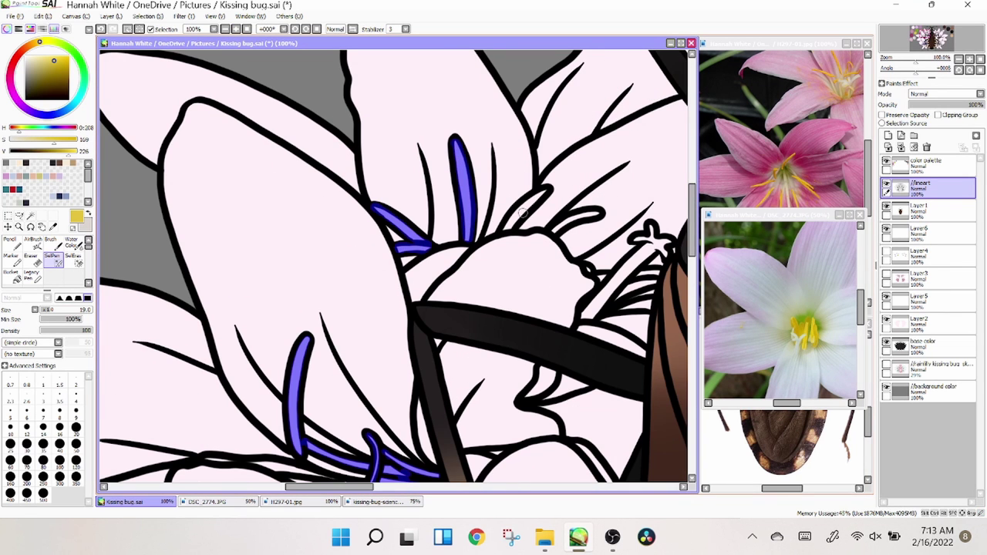
pyautogui.moveTo(364, 492); pyautogui.dragTo(398, 492)
pyautogui.press('w')
pyautogui.click(435, 274)
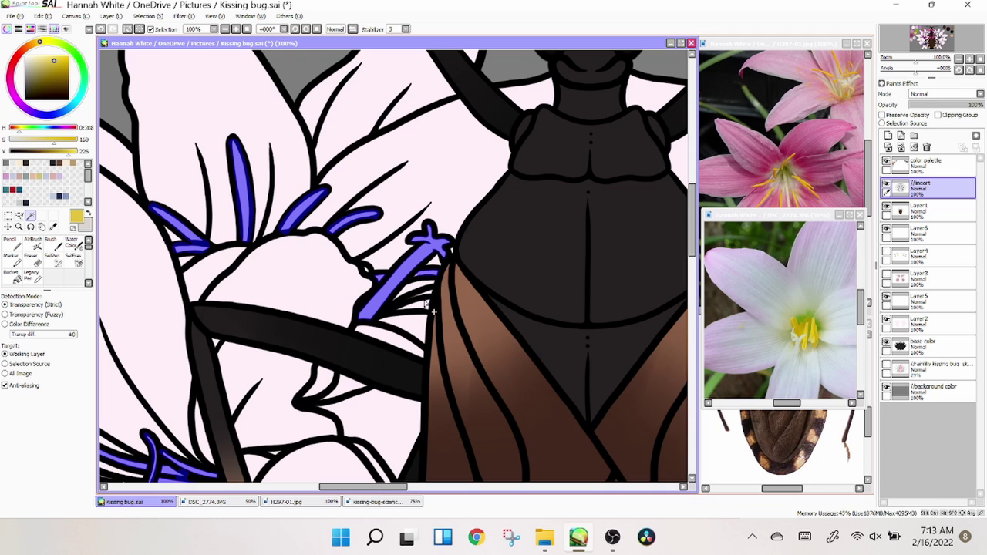
pyautogui.press('c')
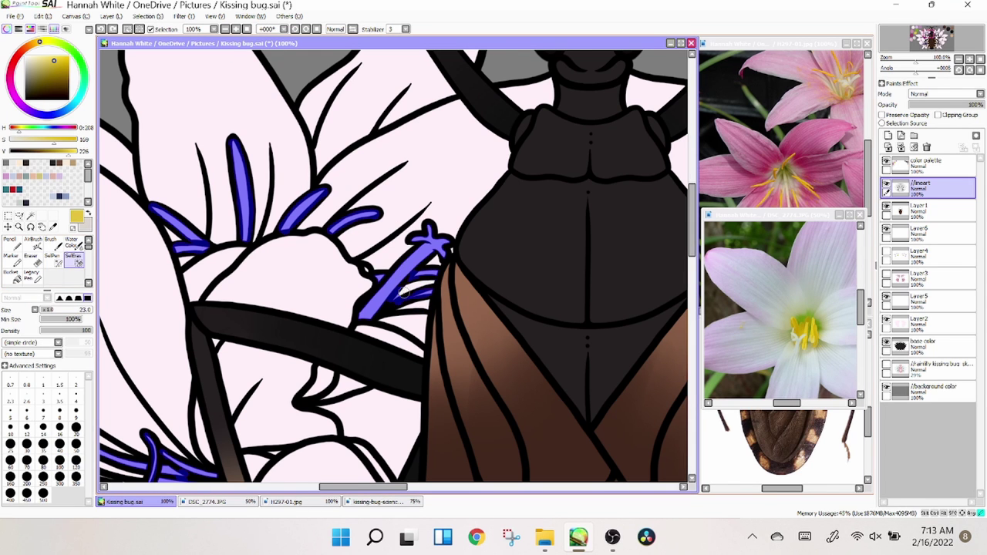
# Step: Add the upper-right lily's pistil, stamens and small filaments to the selection
pyautogui.press('h')
pyautogui.press('w')
pyautogui.click(393, 291)
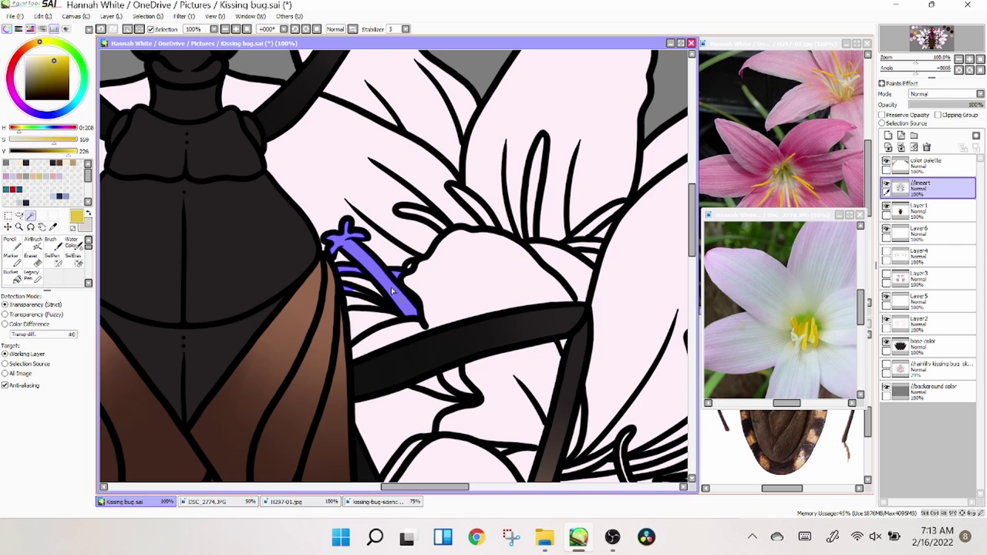
pyautogui.click(618, 232)
pyautogui.press('c')
pyautogui.moveTo(559, 192); pyautogui.dragTo(420, 31)
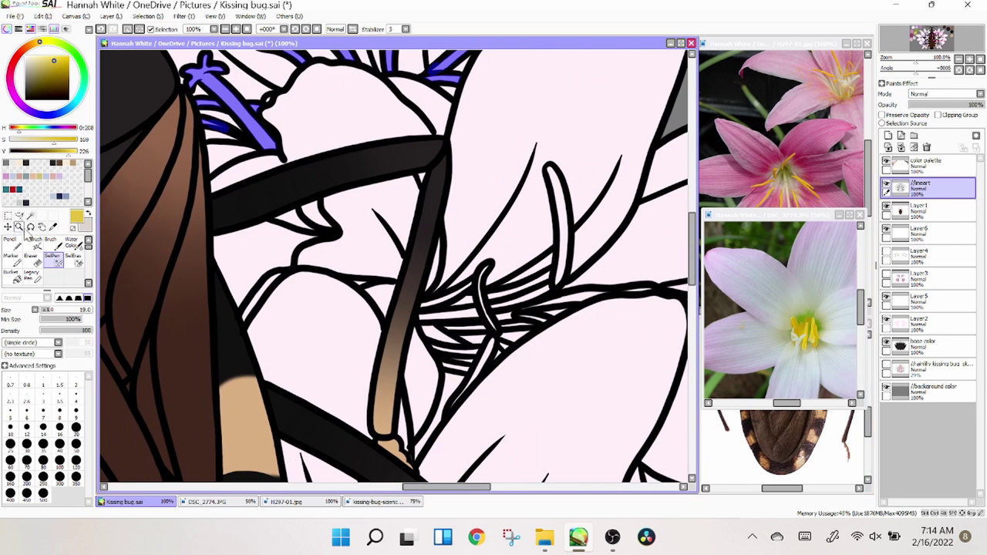
# Step: Add the middle-right lily's stamens and center filaments to the selection with the Magic Wand and SelPen
pyautogui.press('w')
pyautogui.click(491, 294)
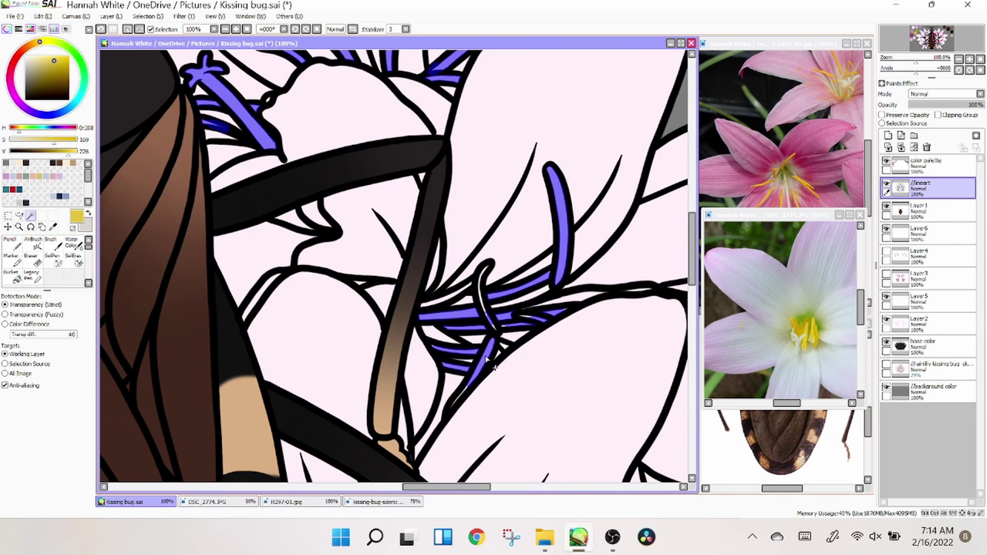
pyautogui.press('c')
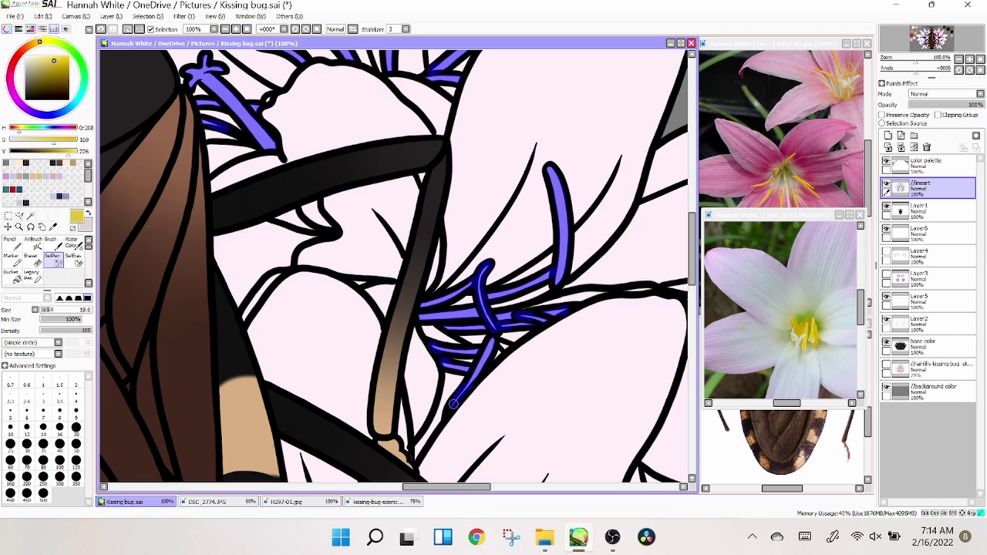
# Step: Add the lower-right lily's stamens and pistil to the selection, including the narrow tips beside the bug's leg
pyautogui.scroll(-5, 463, 308)
pyautogui.moveTo(345, 347); pyautogui.dragTo(368, 380)
pyautogui.click(30, 216)
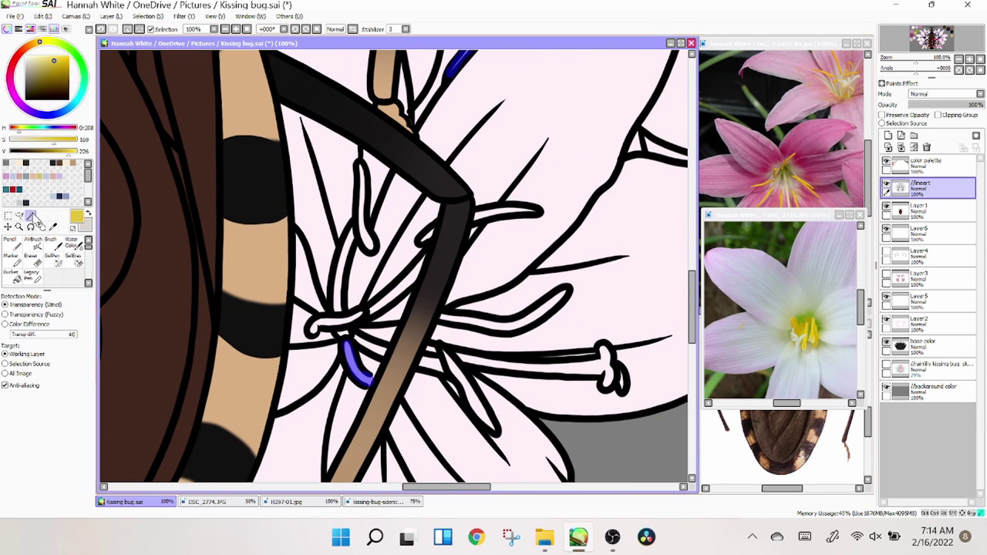
pyautogui.click(451, 360)
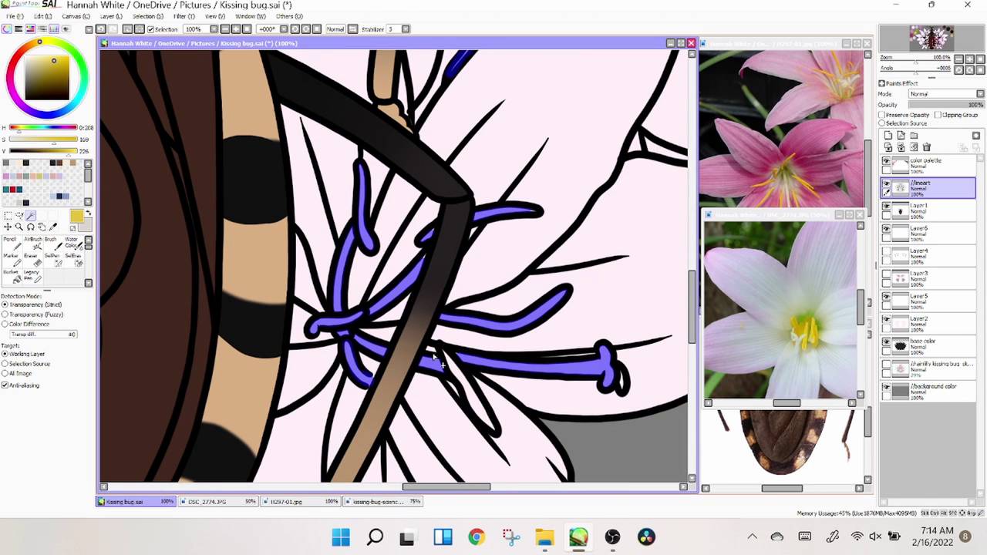
pyautogui.click(445, 357)
pyautogui.press('c')
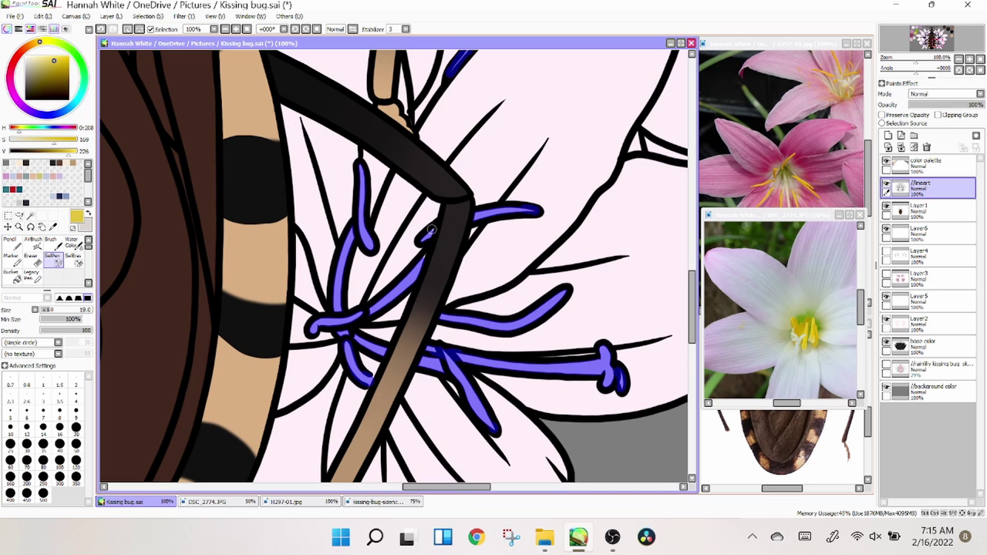
# Step: Color the selected stamens and pistils yellow on Layer6, show Layer3 and Layer4 again, and pick the off-white palette swatch
pyautogui.scroll(-5, 363, 242)
pyautogui.click(933, 231)
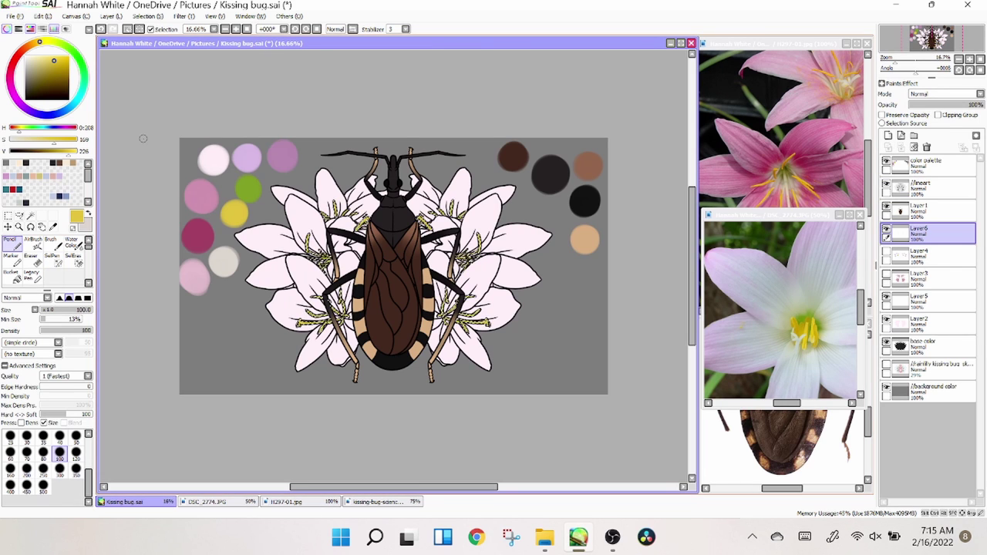
pyautogui.press('alt')
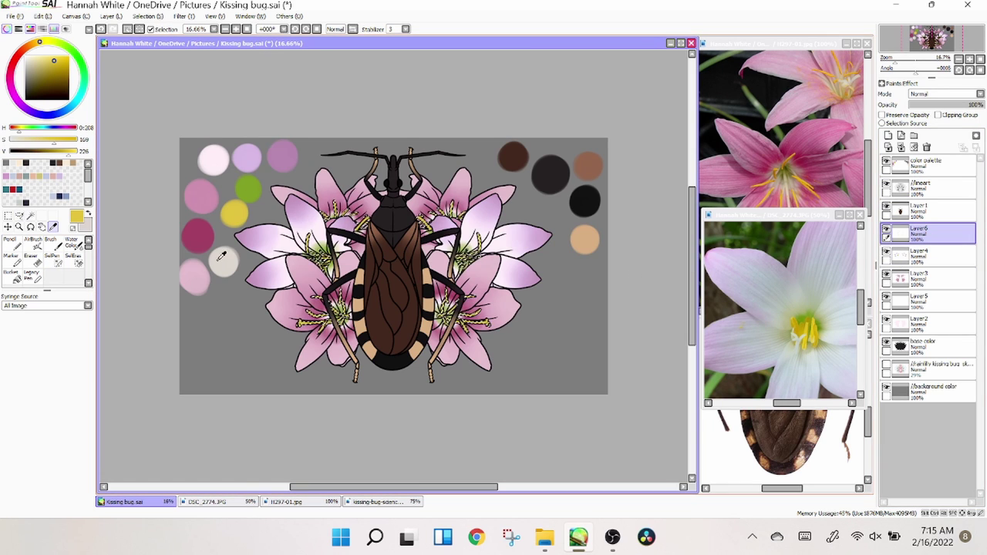
pyautogui.scroll(3, 221, 259)
pyautogui.scroll(3, 668, 294)
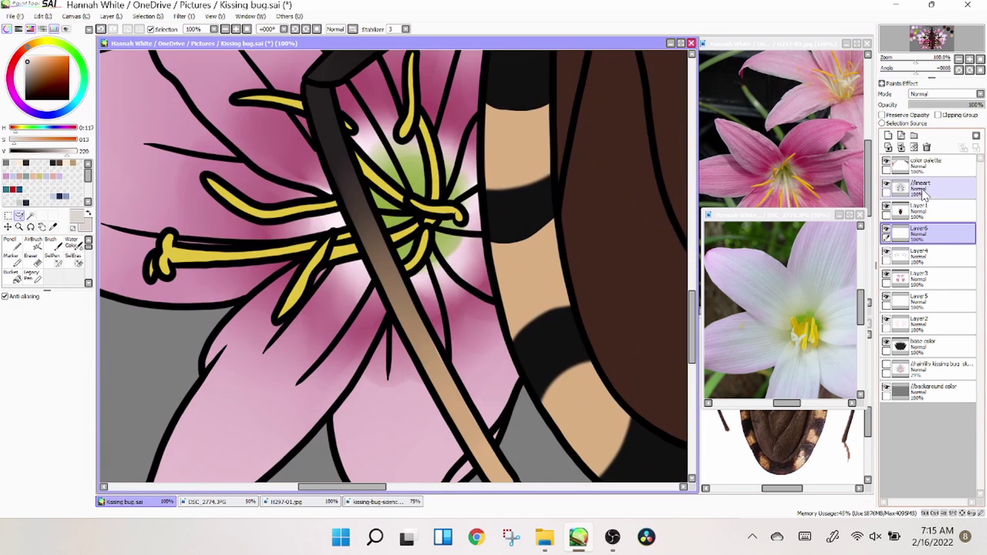
# Step: Select the pistils and inner filaments of the left-side lilies on the lineart layer, leaving the yellow anthers out
pyautogui.click(925, 188)
pyautogui.click(53, 256)
pyautogui.moveTo(349, 237); pyautogui.dragTo(150, 270)
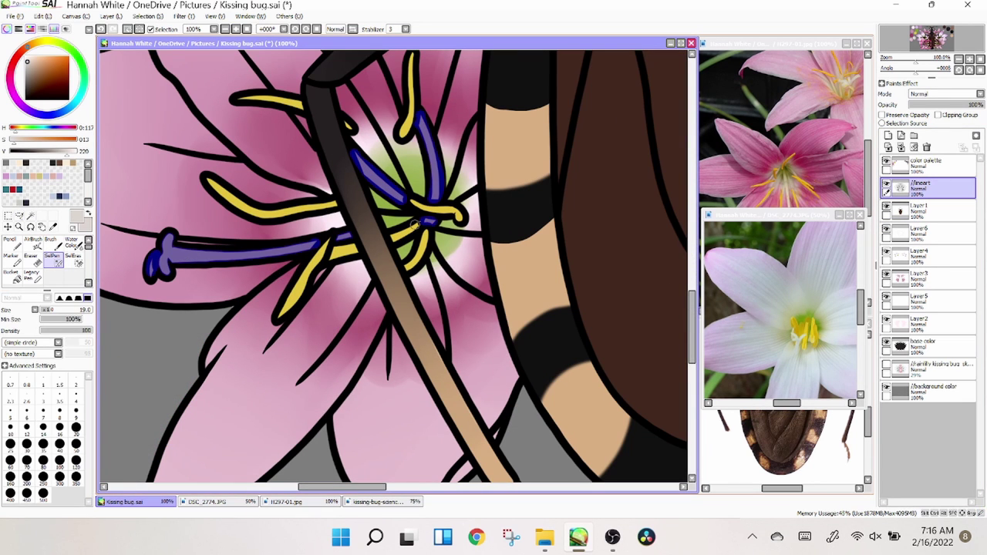
pyautogui.moveTo(587, 225); pyautogui.dragTo(245, 253)
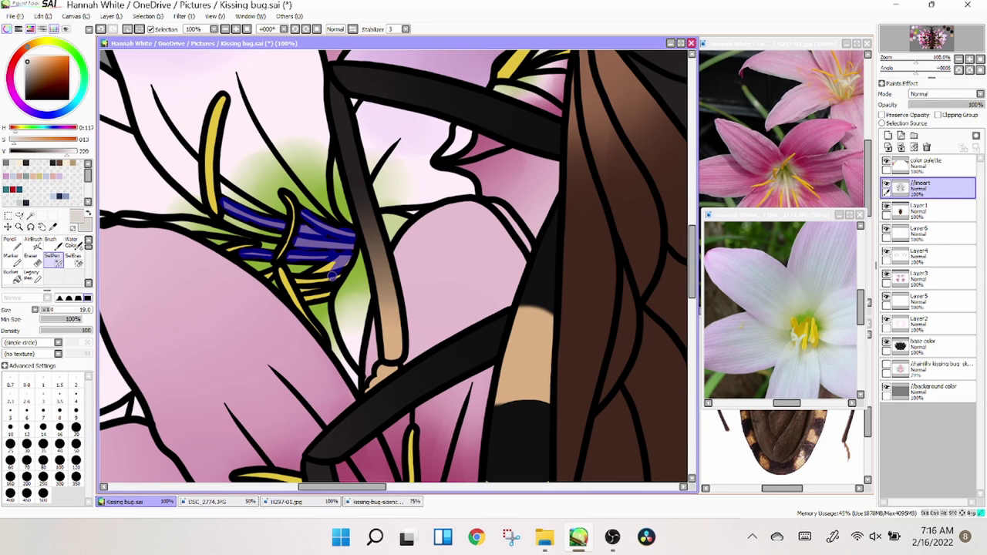
pyautogui.scroll(5, 681, 234)
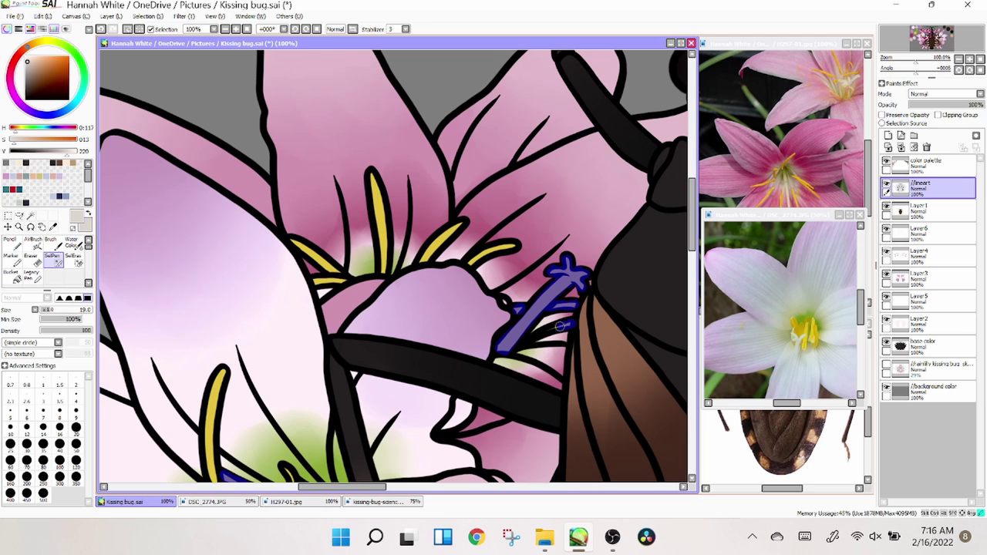
# Step: Extend the selection to the pistils and inner filaments of the upper, middle and lower right-side lilies
pyautogui.press('h')
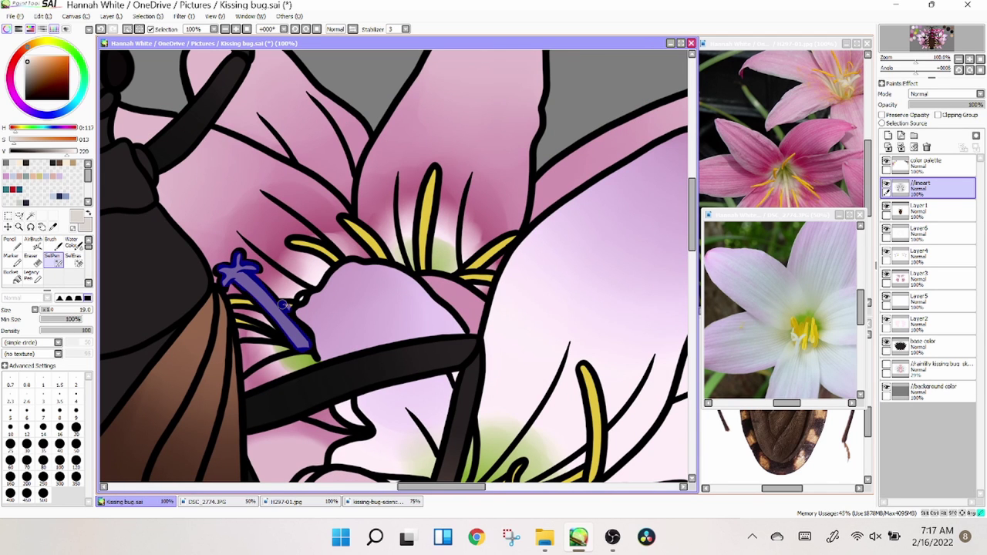
pyautogui.press('e')
pyautogui.scroll(-4, 494, 272)
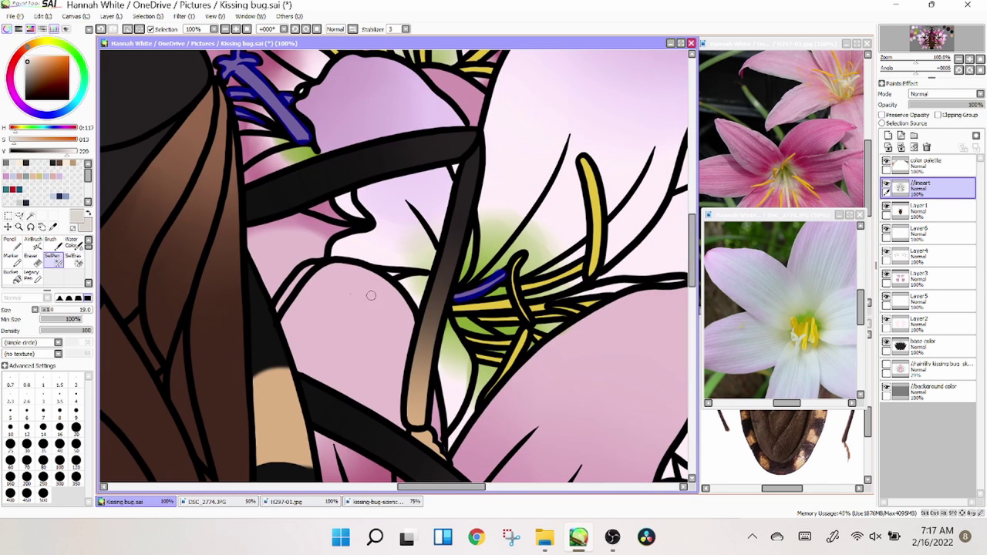
pyautogui.moveTo(512, 303); pyautogui.dragTo(456, 306)
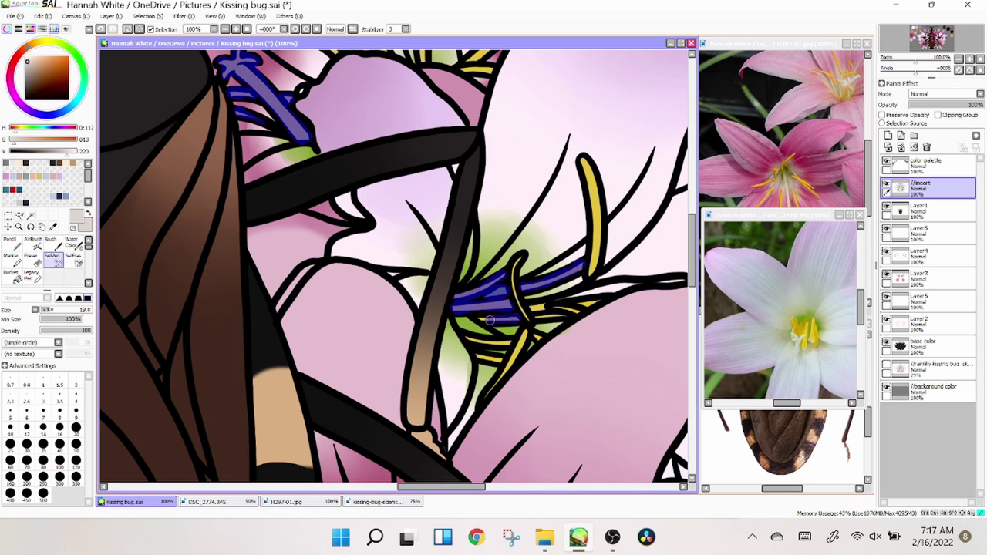
pyautogui.press('h')
pyautogui.press('h')
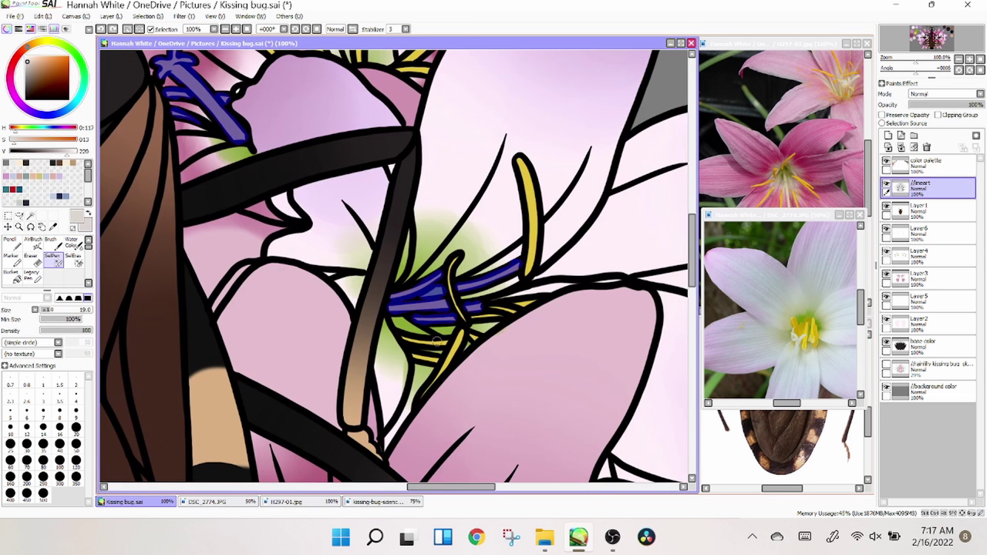
pyautogui.scroll(-5, 413, 353)
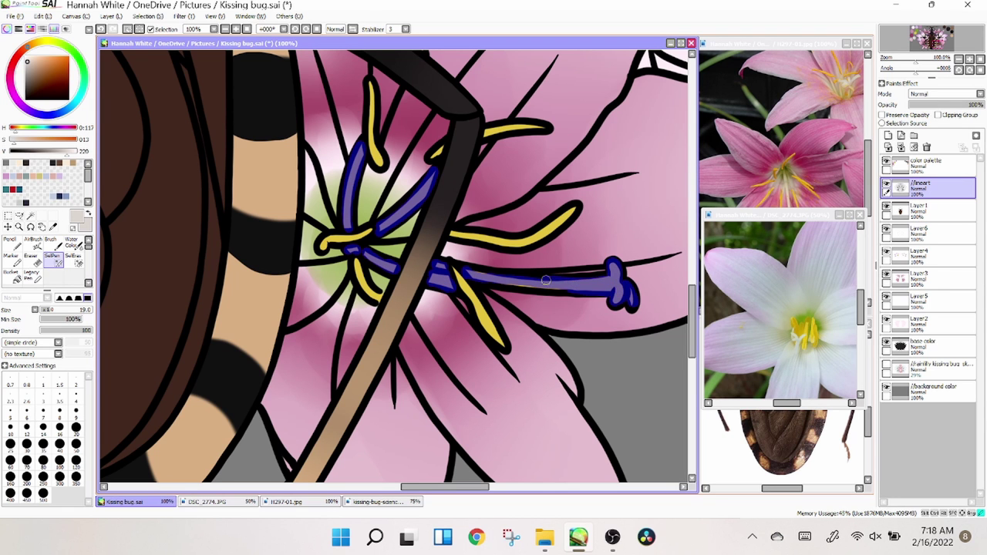
# Step: Add a new Layer7 above Layer6 and fill the selected pistils and filaments with off-white
pyautogui.hotkey('ctrl', '-')
pyautogui.click(112, 15)
pyautogui.click(900, 146)
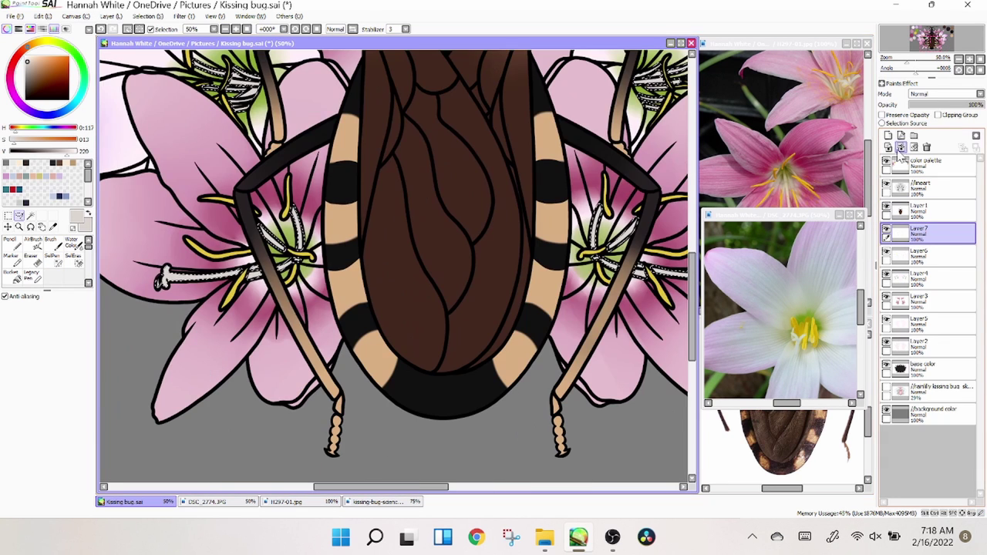
# Step: Shade the bases of the lower-left lily's filaments and pistil with the palette green, blending with the Water Color brush at size 46
pyautogui.hotkey('ctrl', '-')
pyautogui.hotkey('ctrl', '-')
pyautogui.click(10, 240)
pyautogui.hotkey('ctrl', '+')
pyautogui.hotkey('ctrl', '+')
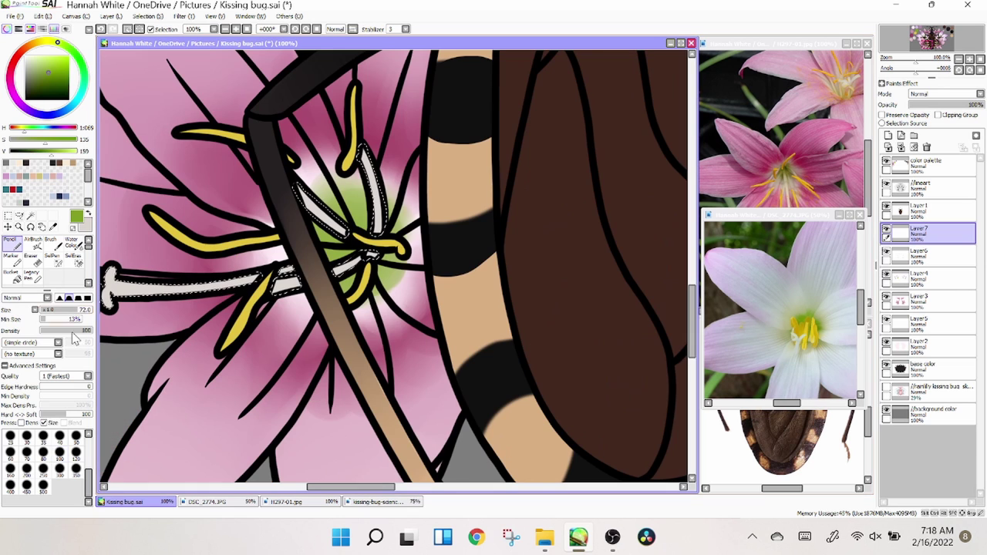
pyautogui.press('c')
pyautogui.press('n')
pyautogui.press('c')
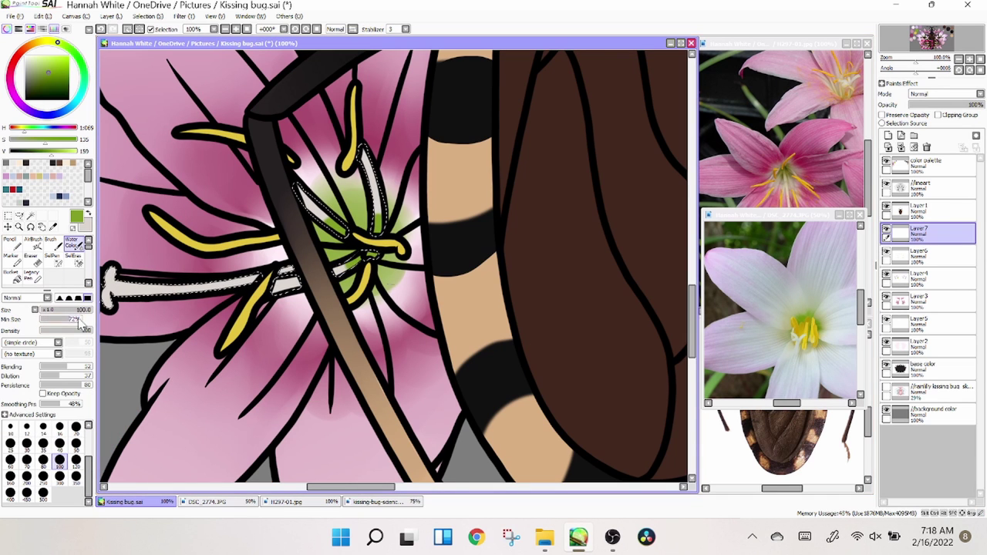
pyautogui.moveTo(80, 309); pyautogui.dragTo(58, 309)
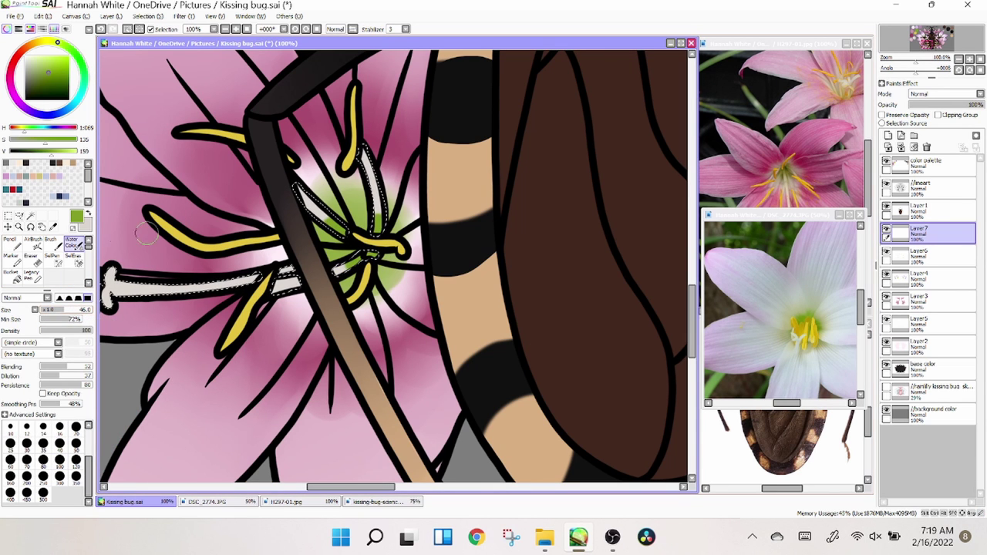
# Step: Shade the bases of the middle-left lily's filaments green with the Water Color brush at size 42, touching up the selection first
pyautogui.scroll(5, 665, 181)
pyautogui.press('n')
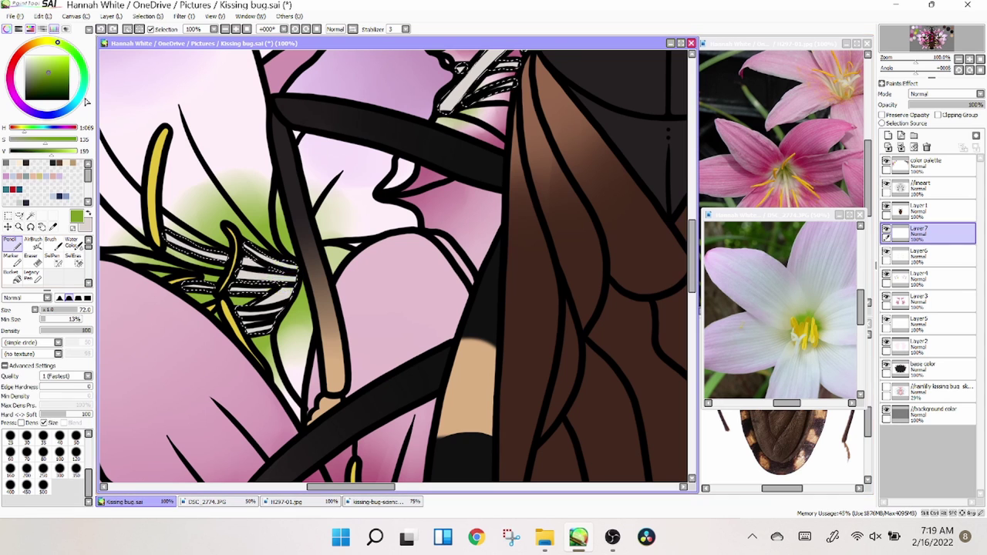
pyautogui.press('d')
pyautogui.moveTo(287, 298); pyautogui.dragTo(259, 298)
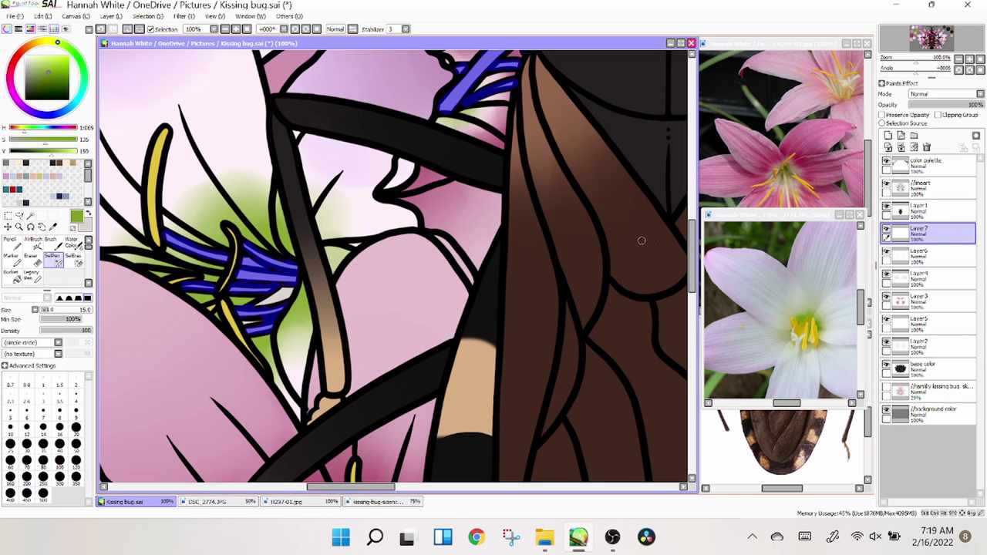
pyautogui.press('v')
pyautogui.press('d')
pyautogui.press('v')
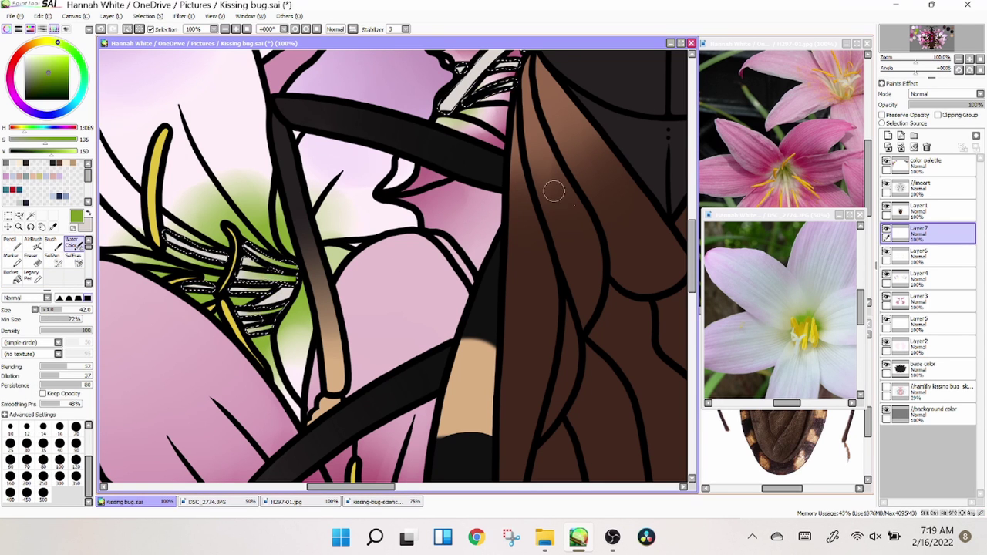
pyautogui.moveTo(553, 192)
pyautogui.mouseDown()
pyautogui.moveTo(506, 265)
pyautogui.moveTo(154, 255)
pyautogui.mouseUp()
# Step: Blend green into the filament bases of the middle and lower right-side lilies with the Water Color brush, and clear the selection
pyautogui.press('n')
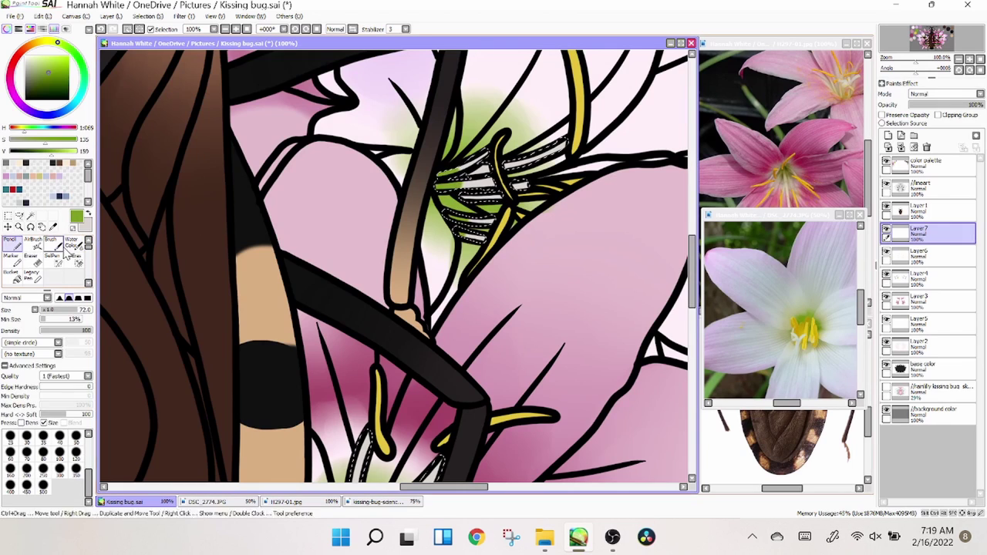
pyautogui.press('v')
pyautogui.scroll(-3, 68, 257)
pyautogui.press('n')
pyautogui.press('v')
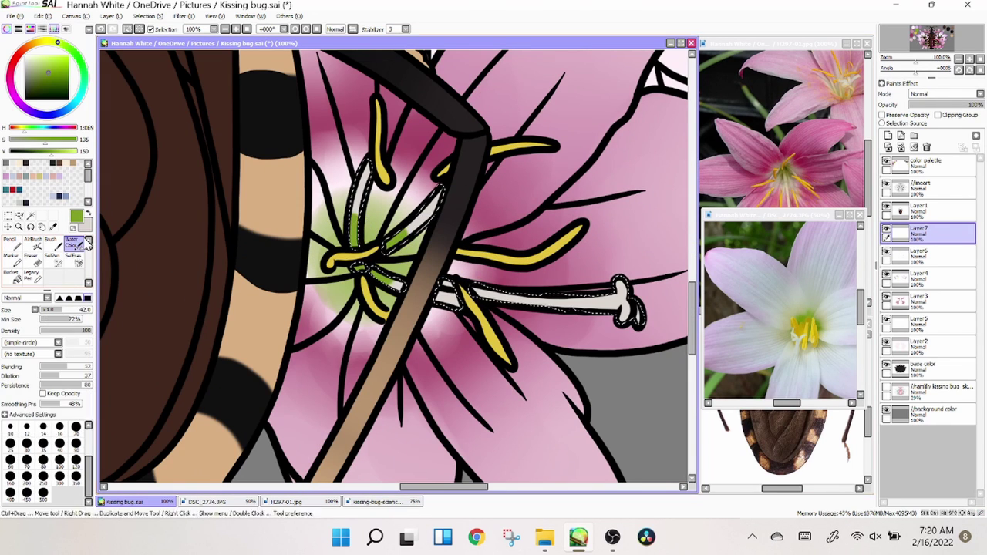
pyautogui.press('l')
pyautogui.press('h')
pyautogui.press('Delete')
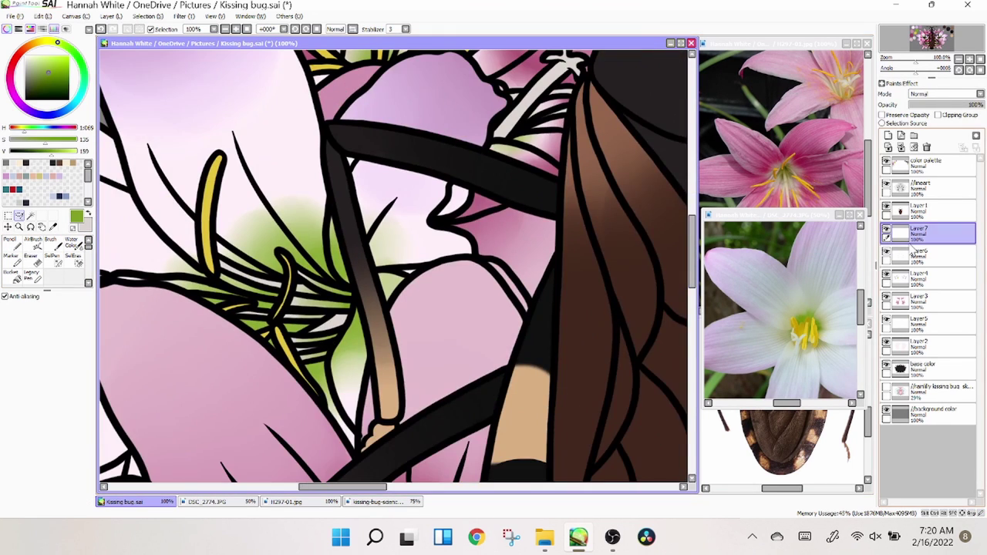
# Step: Touch up the color around the middle lilies' stamens and filaments on Layer6 with the Pencil, using the off-white and green
pyautogui.press('h')
pyautogui.click(918, 254)
pyautogui.press('n')
pyautogui.scroll(2, 185, 73)
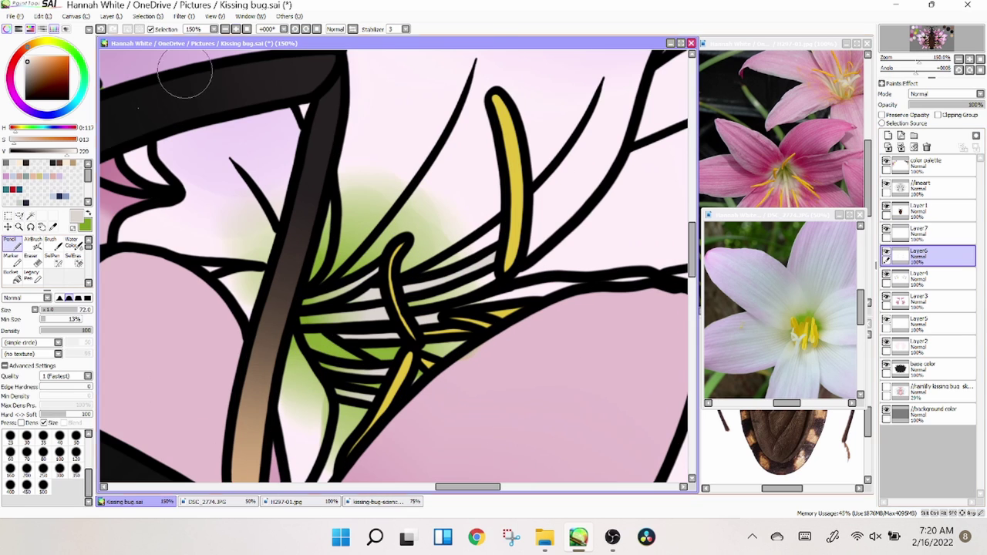
pyautogui.press('h')
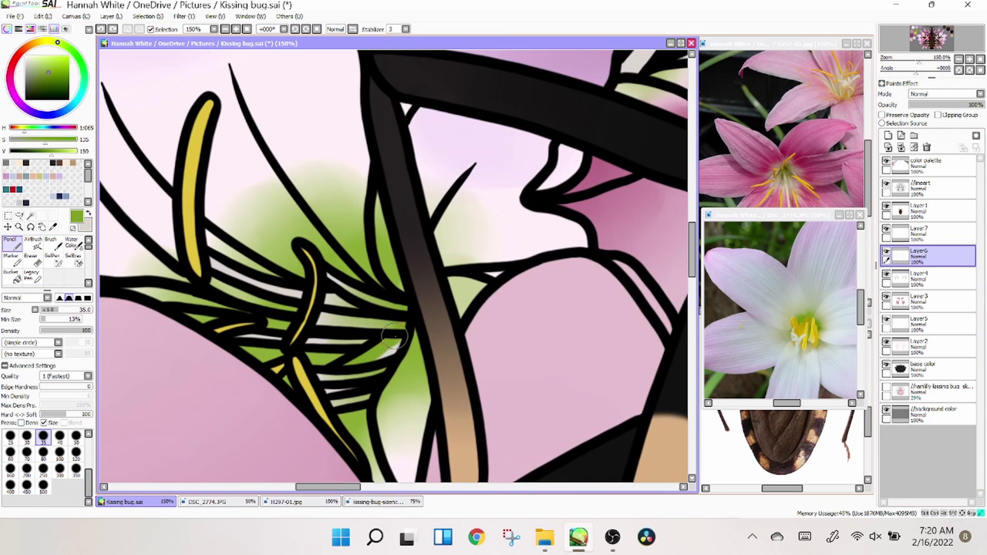
# Step: Merge the lily color layers down into Layer2 and place a new Layer3 above the lineart layer
pyautogui.press('Home')
pyautogui.click(914, 147)
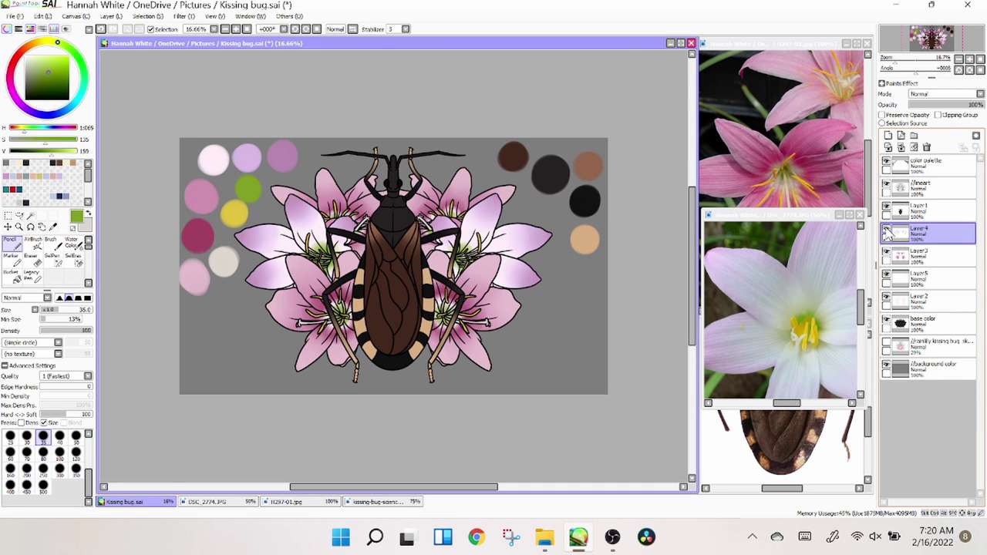
pyautogui.click(914, 147)
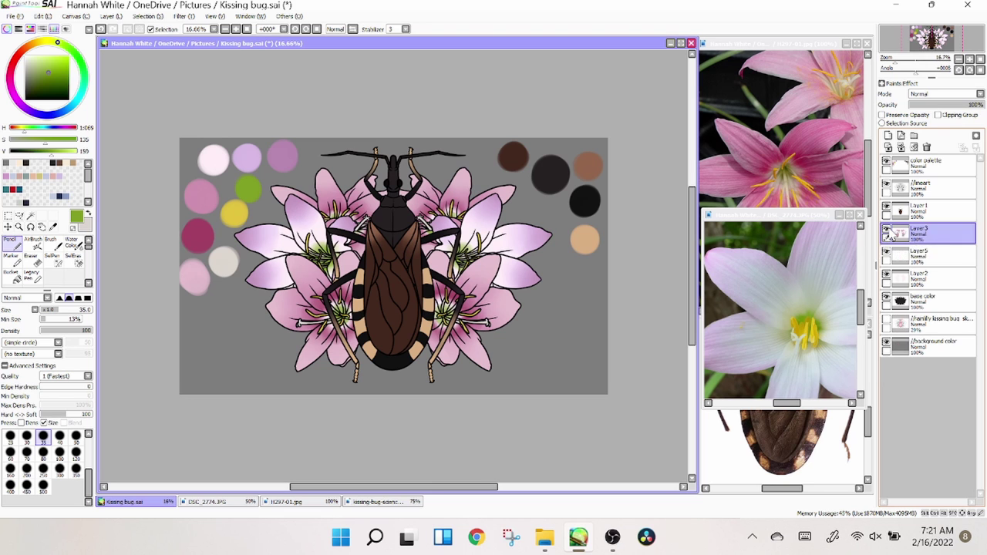
pyautogui.press('pageup')
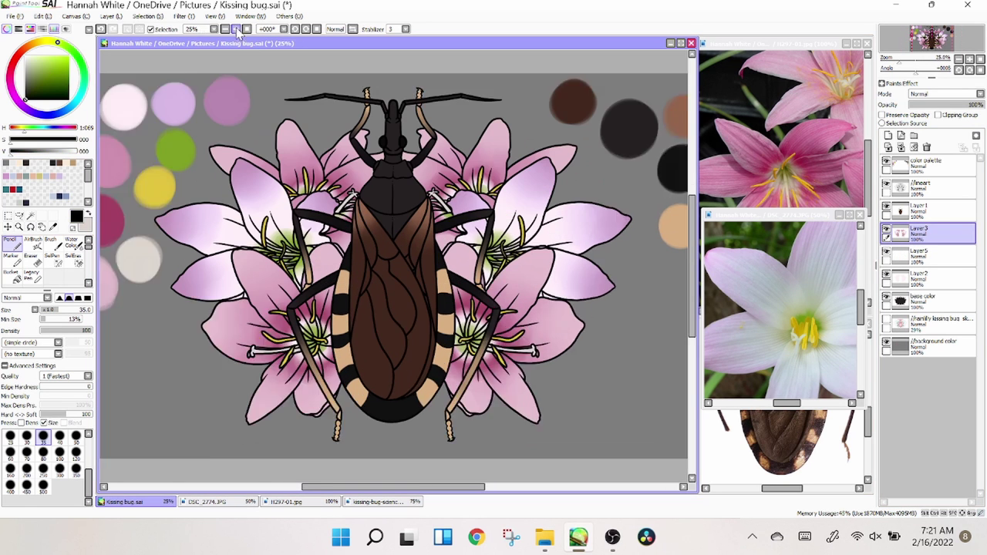
pyautogui.moveTo(917, 229); pyautogui.dragTo(921, 185)
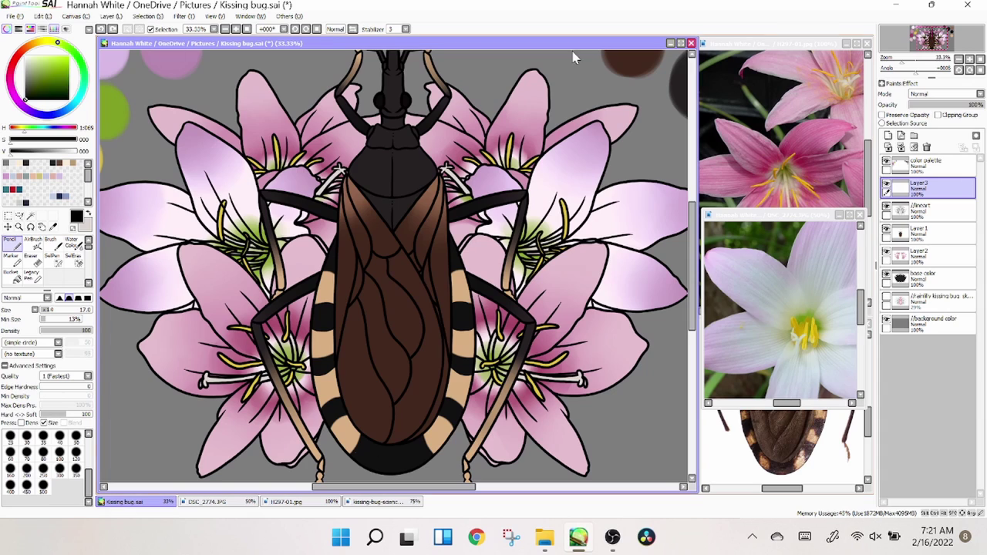
# Step: Draw black vein lines on the middle-left lily's petals on Layer3 with the Pencil at size 17, cleaning them with the Eraser
pyautogui.press('pageup')
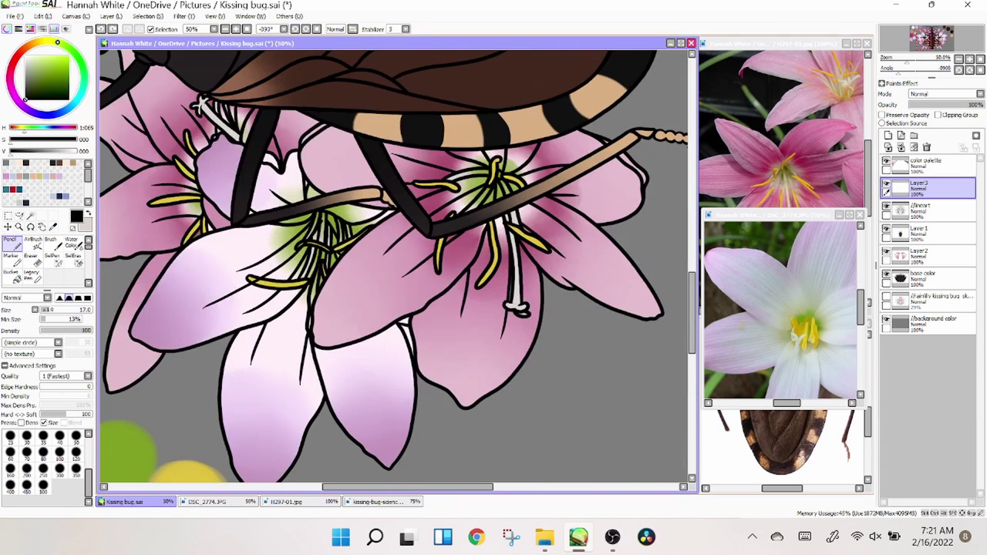
pyautogui.moveTo(384, 379); pyautogui.dragTo(440, 337)
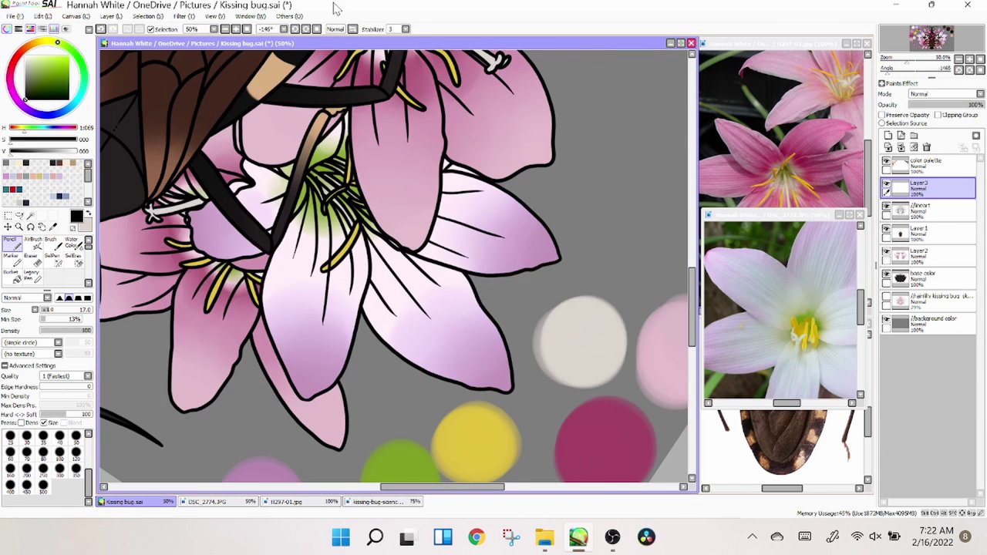
pyautogui.press('Home')
pyautogui.press('e')
pyautogui.press('pageup')
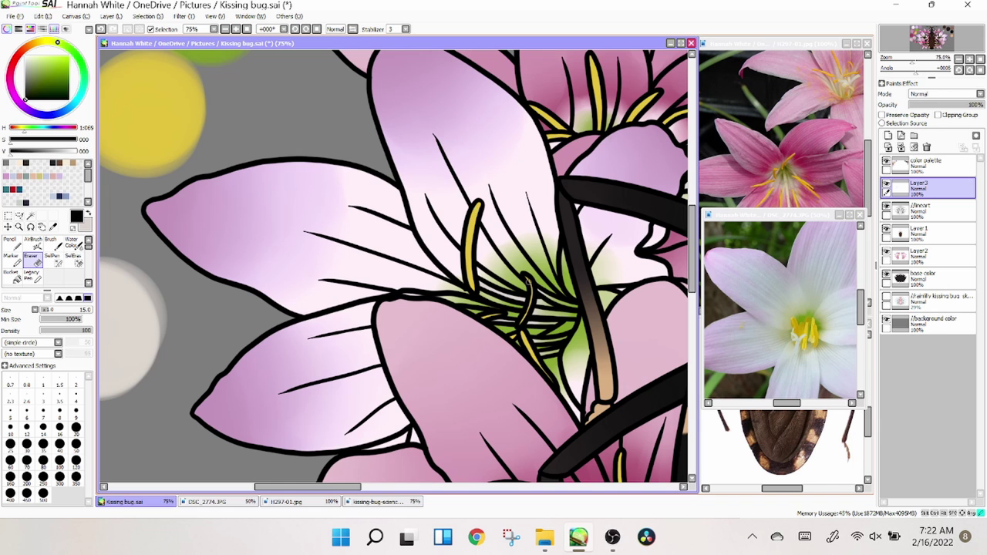
pyautogui.press('n')
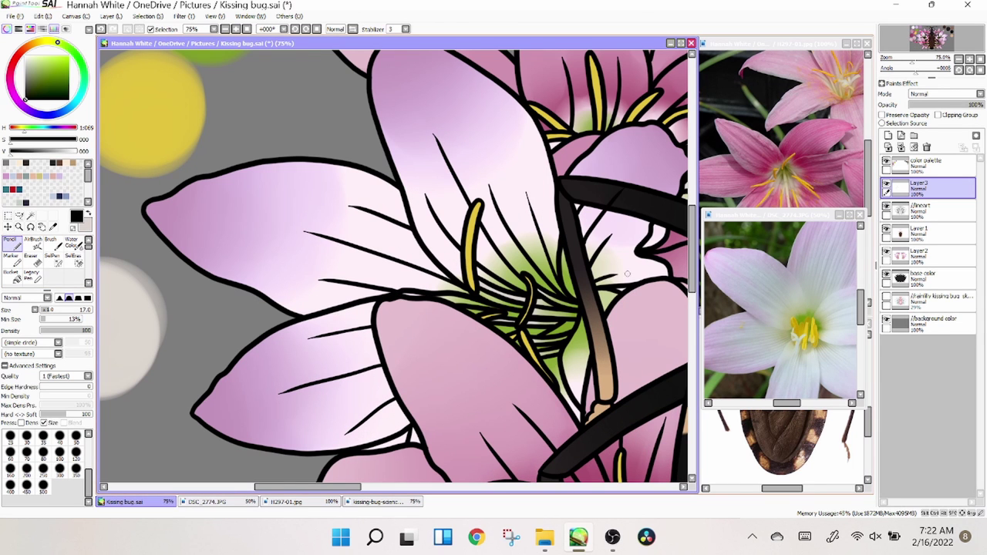
pyautogui.press('e')
pyautogui.press('pagedown')
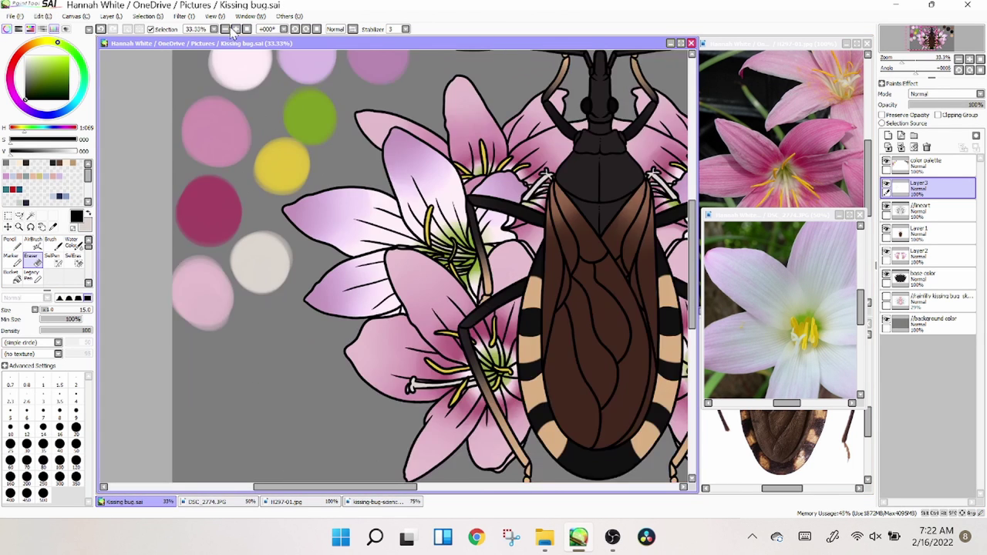
# Step: Draw black vein lines on the lower-left lily's upper and outer petals with the canvas view mirrored
pyautogui.press('n')
pyautogui.press('e')
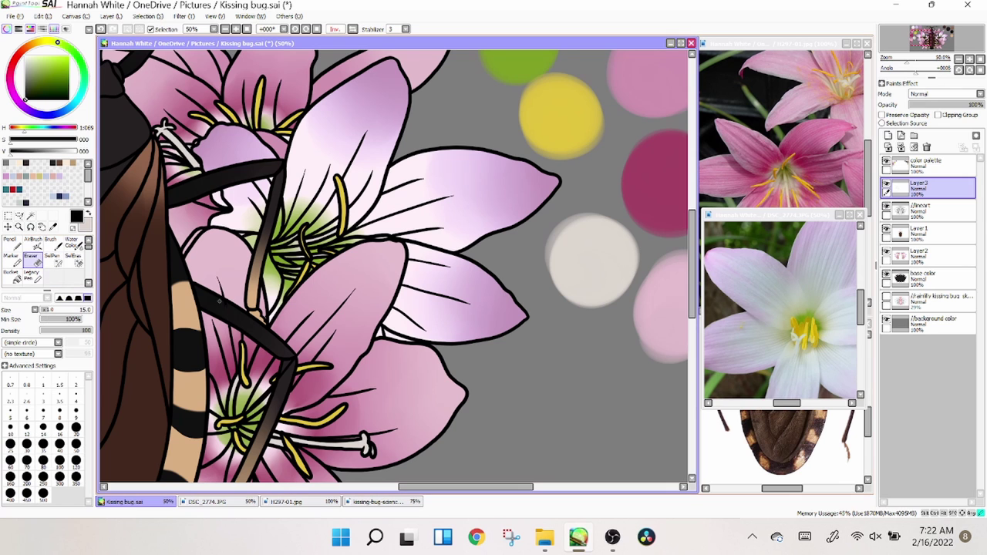
pyautogui.press('End')
pyautogui.press('End')
pyautogui.press('End')
pyautogui.press('n')
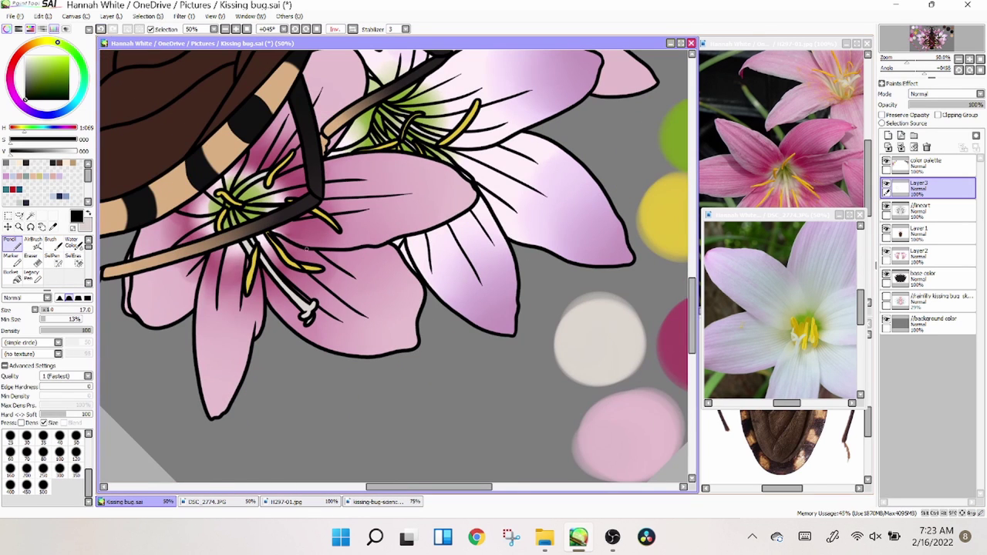
pyautogui.press('e')
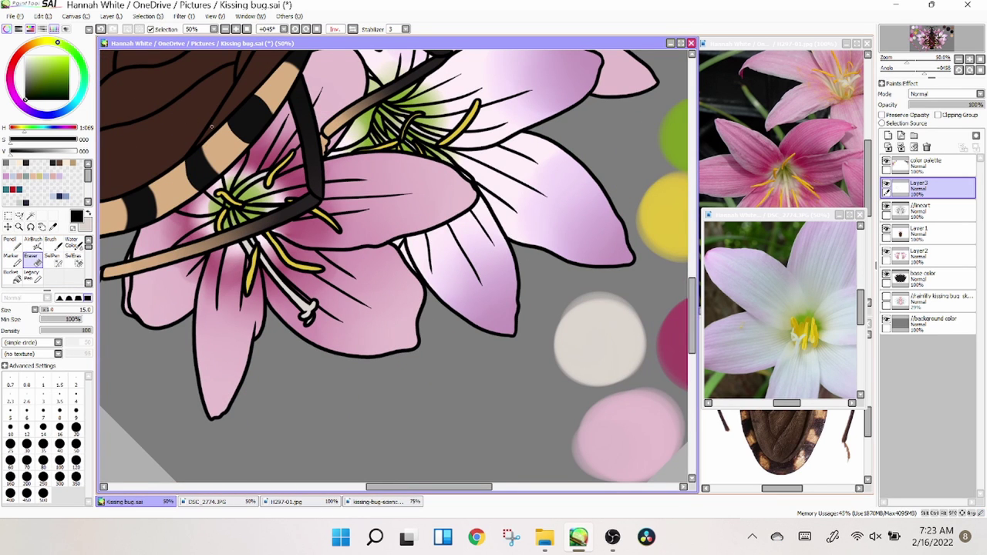
# Step: Add black vein lines to the lower-left lily's bottom and inner petals, trimming stray ends with the Eraser at size 27
pyautogui.press('Delete')
pyautogui.press('Delete')
pyautogui.press('n')
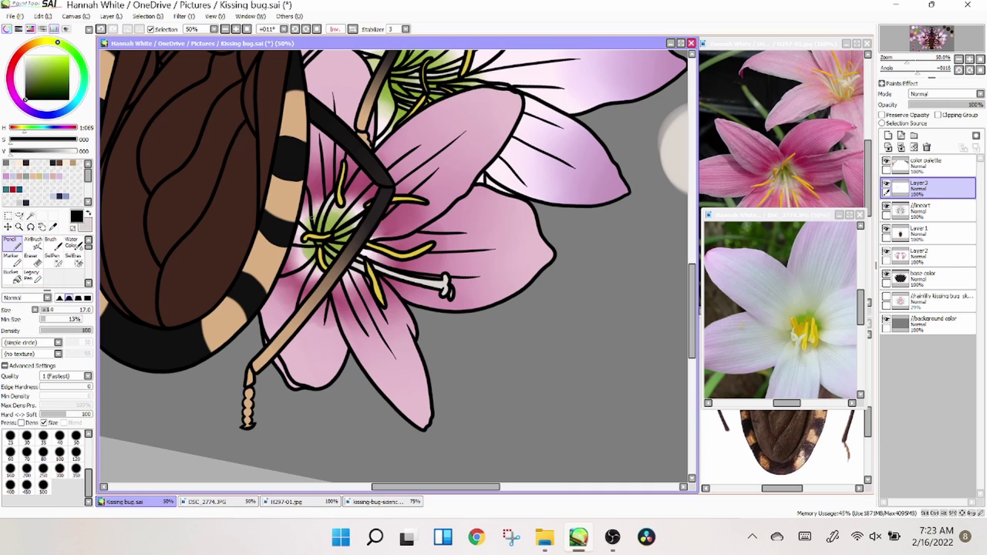
pyautogui.press('End')
pyautogui.press('End')
pyautogui.press('End')
pyautogui.press('e')
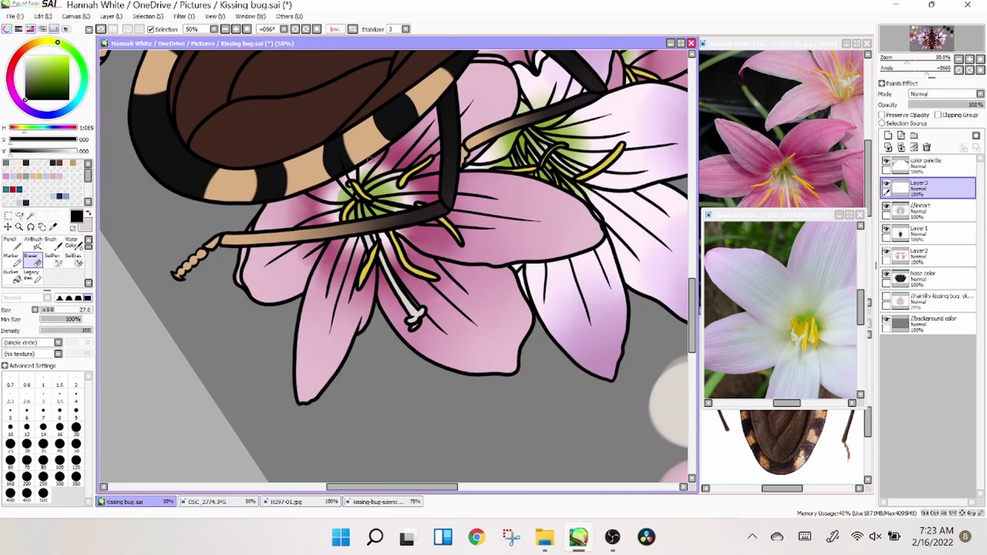
# Step: Draw black vein lines on the upper-left lily's petals with the Pencil at size 17, checking them in mirrored and normal view
pyautogui.click(314, 31)
pyautogui.scroll(5, 246, 295)
pyautogui.press('n')
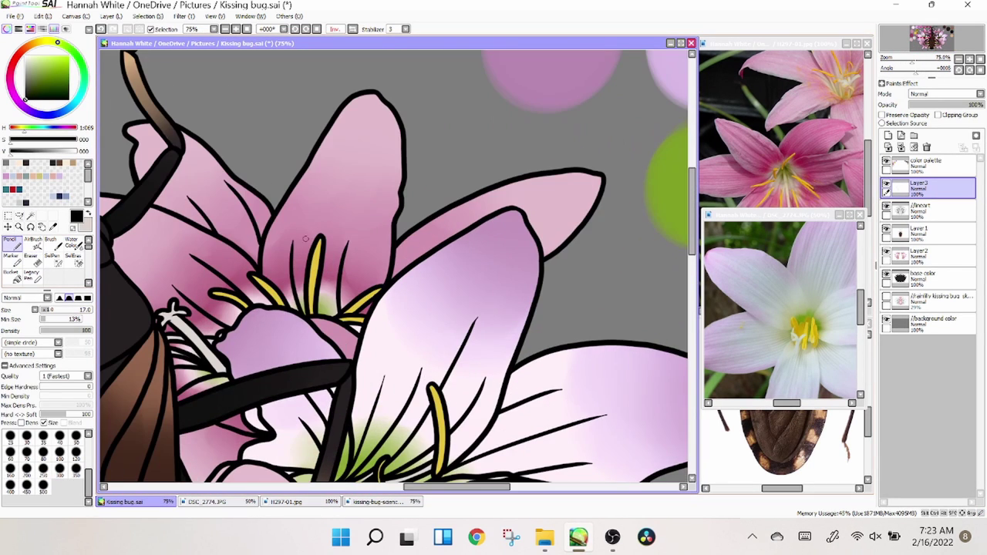
pyautogui.press('h')
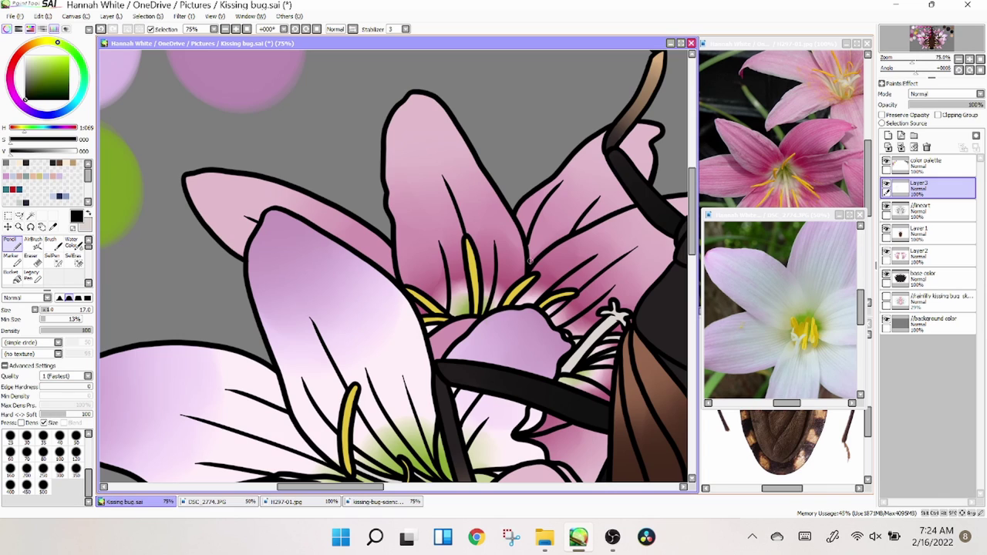
pyautogui.scroll(5, 393, 266)
pyautogui.scroll(-5, 394, 266)
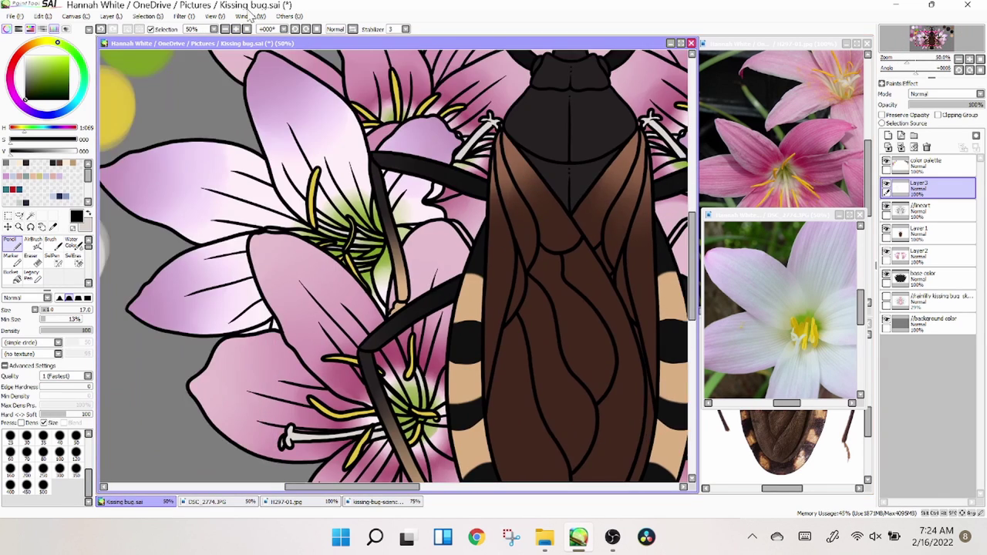
pyautogui.scroll(5, 393, 266)
# Step: Copy the left-side petal veins onto Layer4, flipped horizontally and positioned over the right-side lilies
pyautogui.click(110, 16)
pyautogui.click(247, 34)
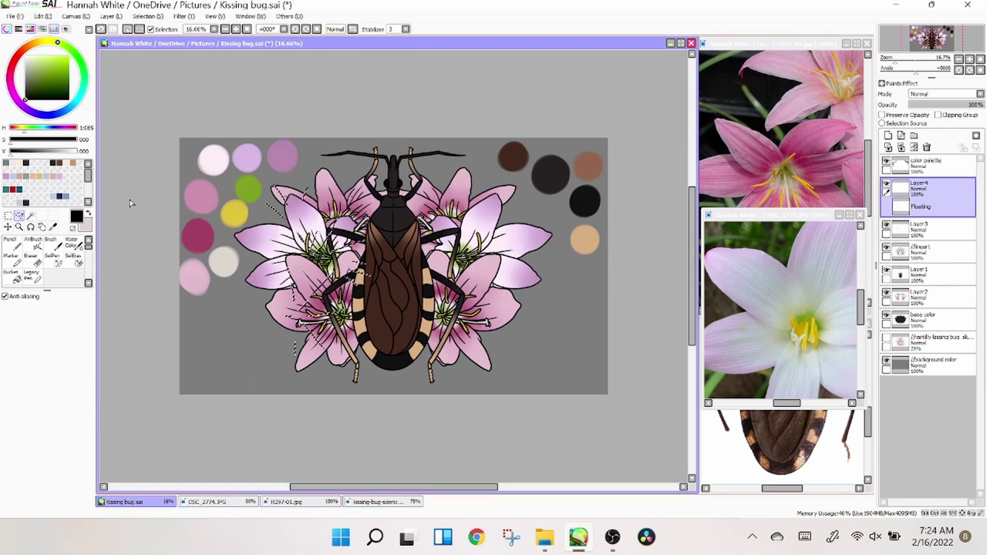
pyautogui.click(246, 29)
pyautogui.hscroll(2, 579, 259)
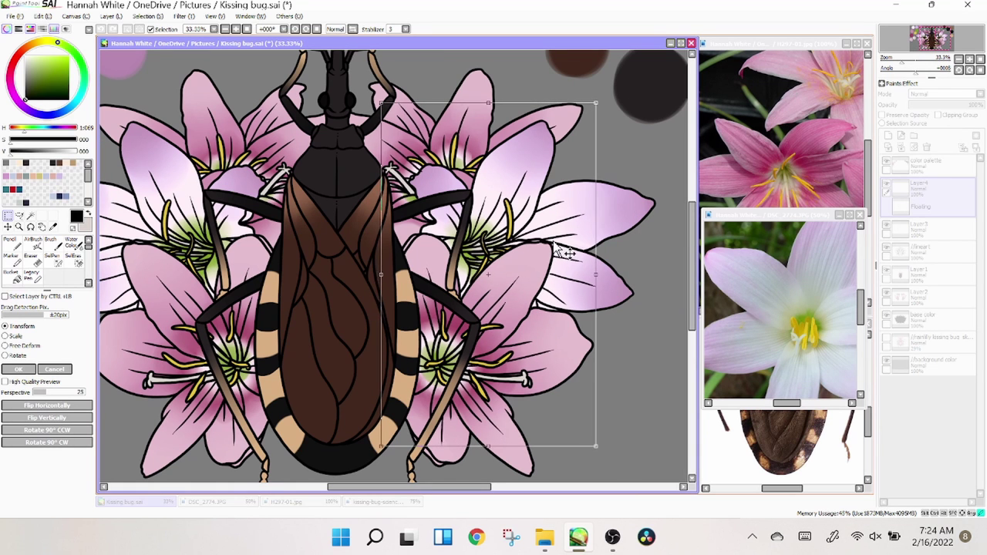
pyautogui.press('Return')
# Step: Clean up the mirrored vein lines on the right-side lilies on Layer4 with the Eraser, reducing its size to 14
pyautogui.press('e')
pyautogui.scroll(3, 474, 175)
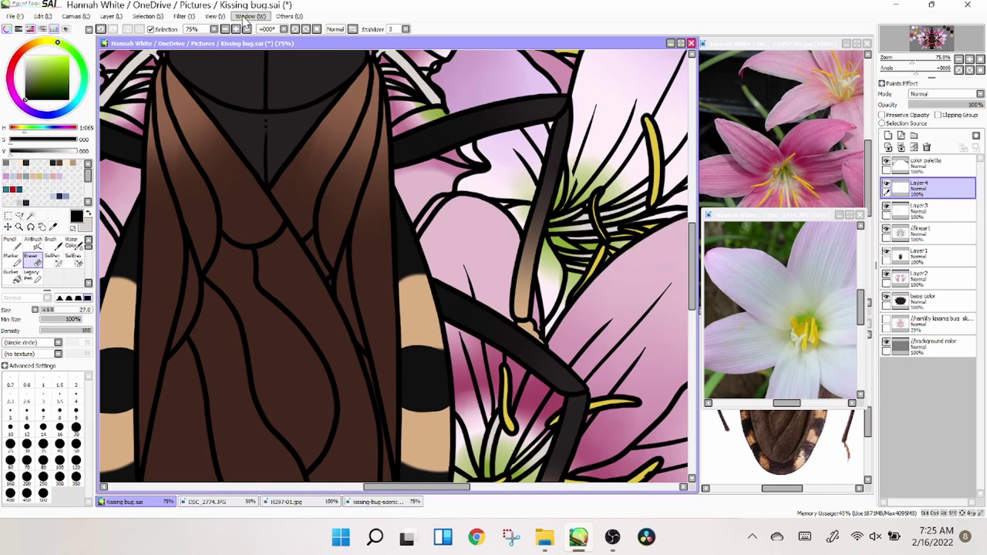
pyautogui.scroll(-3, 393, 266)
pyautogui.scroll(3, 485, 348)
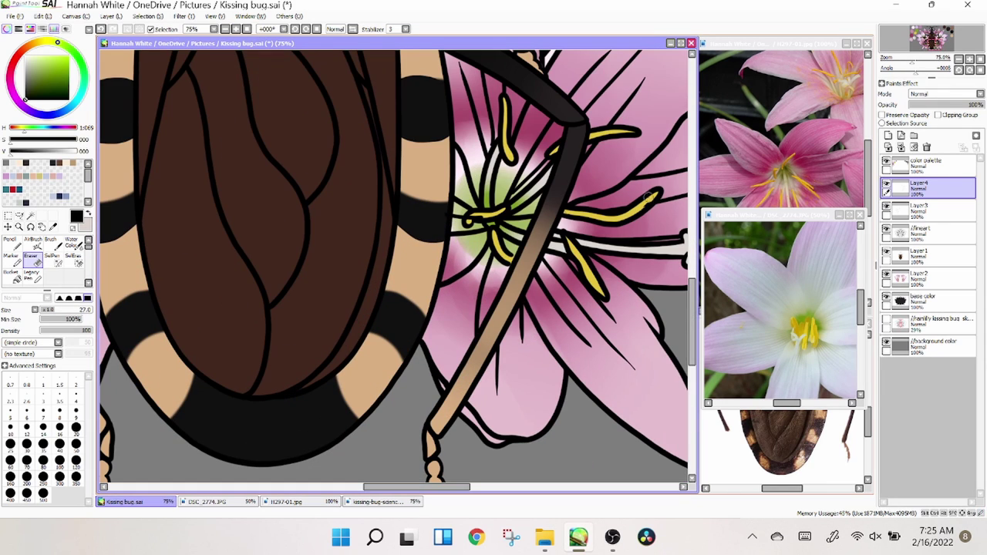
pyautogui.moveTo(270, 155); pyautogui.dragTo(286, 43)
pyautogui.scroll(1, 401, 215)
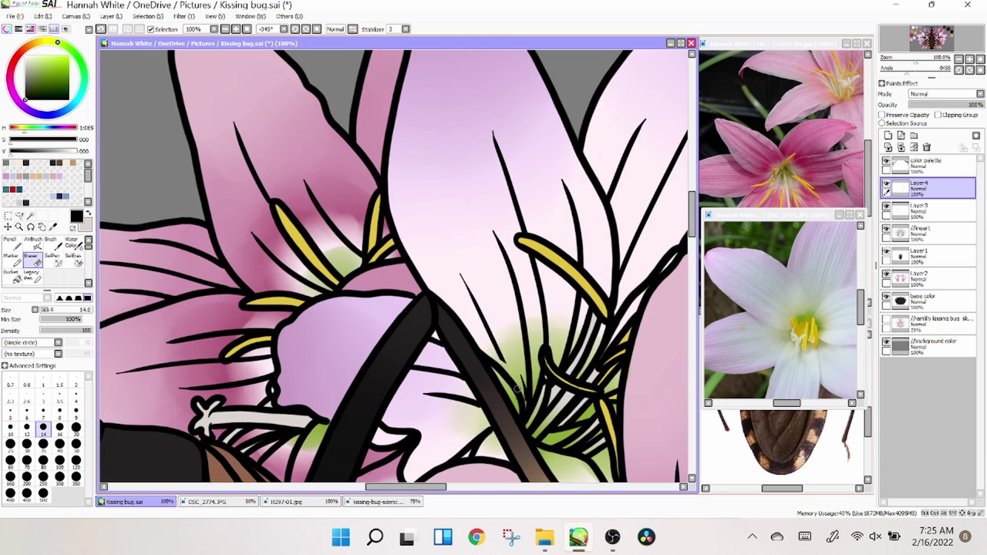
pyautogui.click(11, 242)
# Step: Reset the canvas rotation and merge Layer4 with Layer3 to combine both sides' vein lines
pyautogui.scroll(-3, 232, 154)
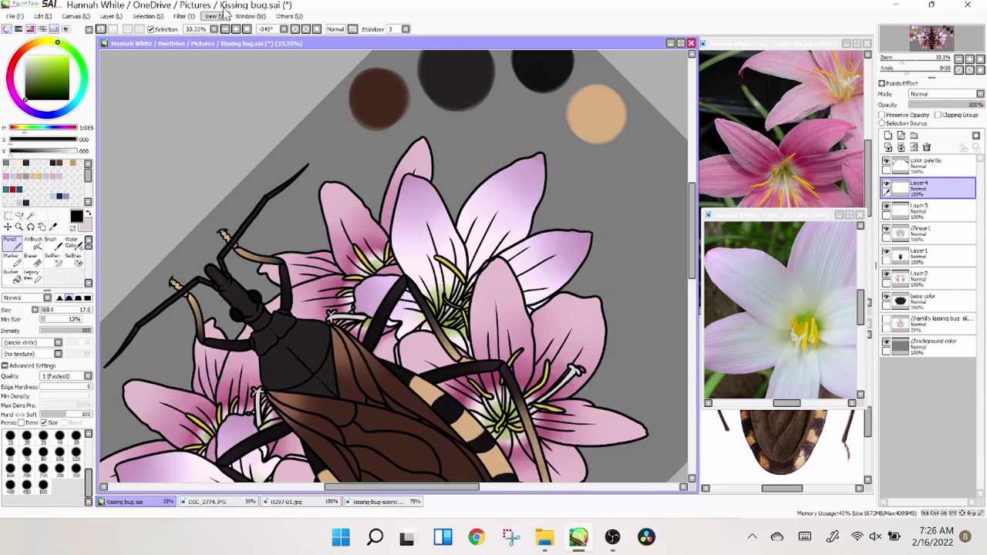
pyautogui.click(293, 31)
pyautogui.press('pagedown')
pyautogui.click(927, 146)
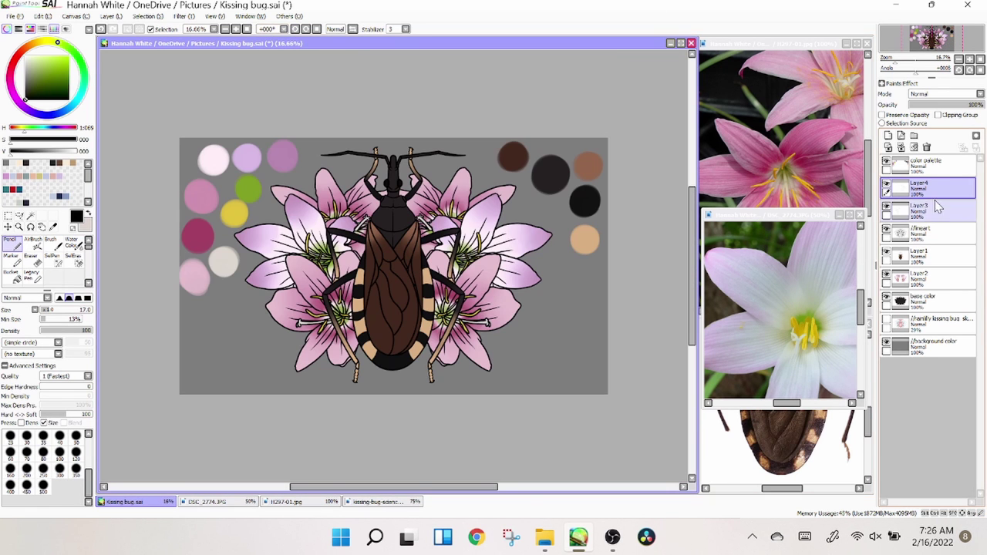
pyautogui.click(236, 29)
pyautogui.press('l')
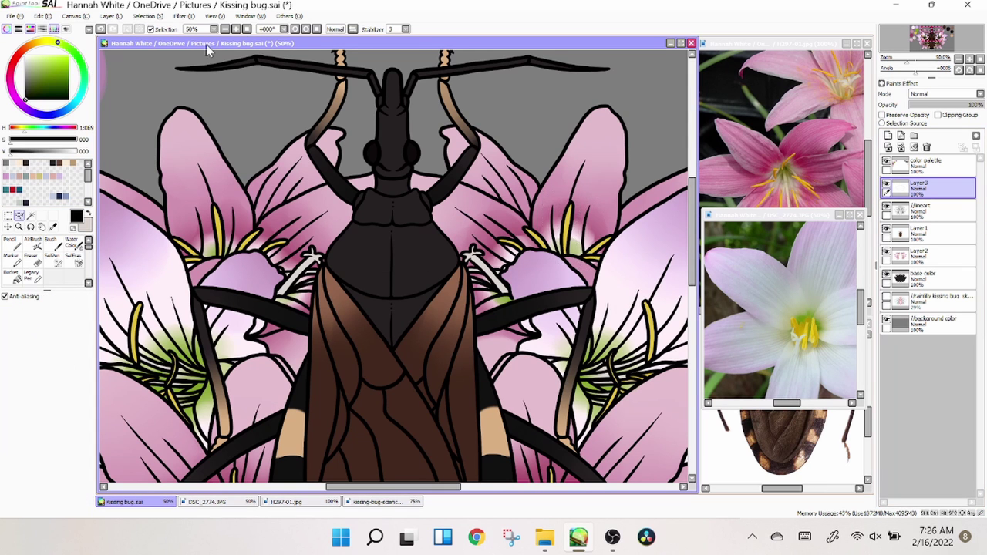
# Step: Create Layer4 and draw black dots and a vein line on the upper pink lily's petals with the Pencil at size 17, using the mirrored view
pyautogui.press('pagedown')
pyautogui.press('n')
pyautogui.scroll(5, 274, 179)
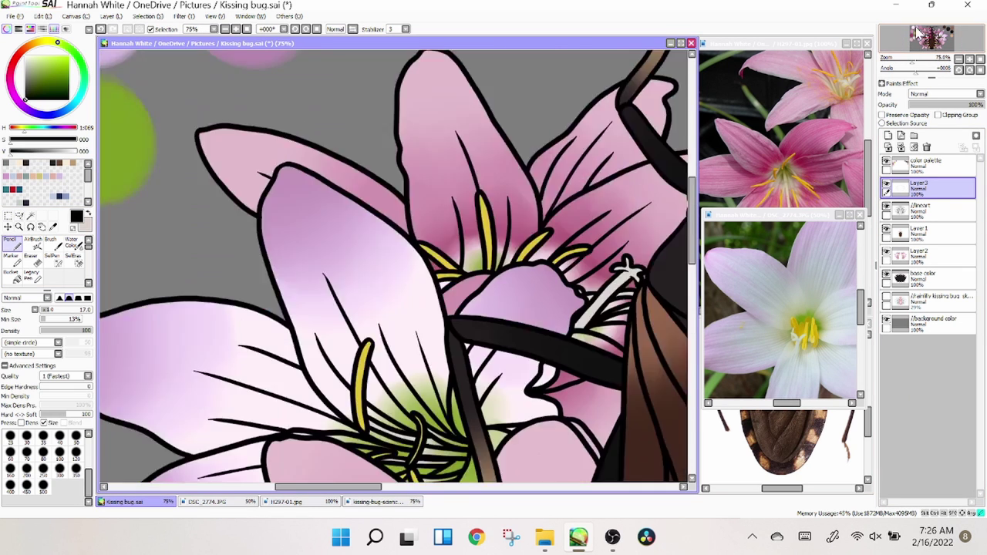
pyautogui.hotkey('ctrl', 'shift', 'n')
pyautogui.click(303, 29)
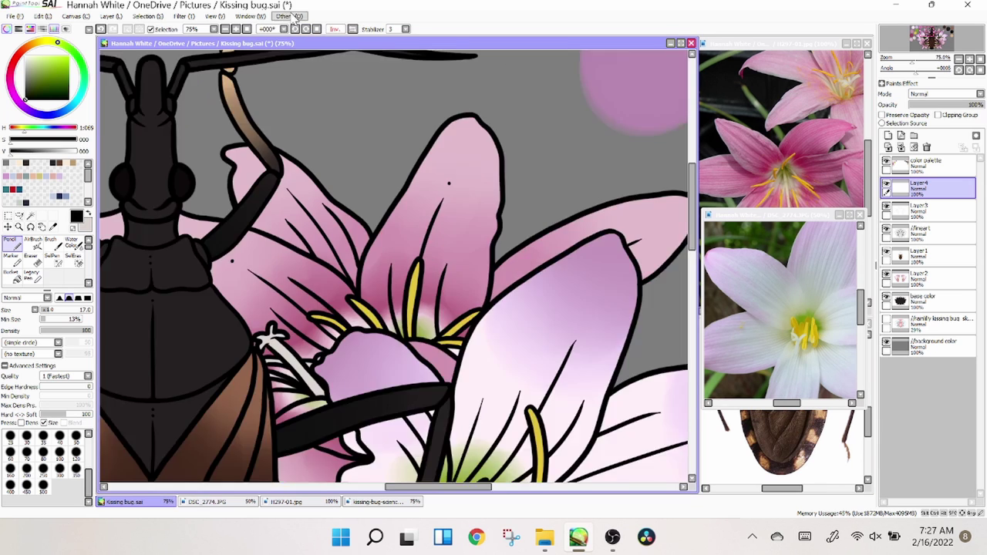
pyautogui.scroll(3, 379, 196)
pyautogui.moveTo(487, 145); pyautogui.dragTo(490, 231)
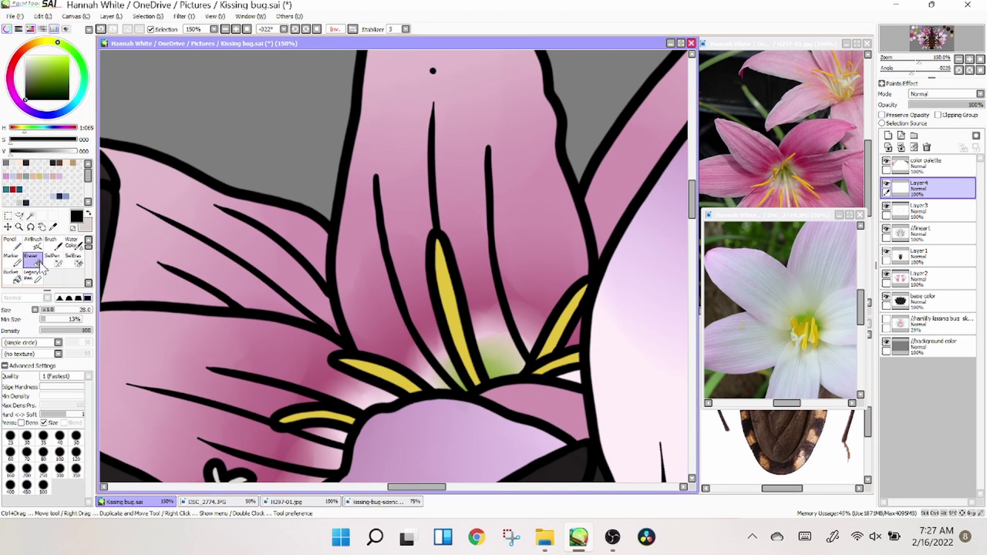
# Step: Tidy the line work on the upper pink lily's central petal with the Eraser and reset the canvas rotation
pyautogui.press('e')
pyautogui.moveTo(374, 174); pyautogui.dragTo(383, 207)
pyautogui.click(316, 30)
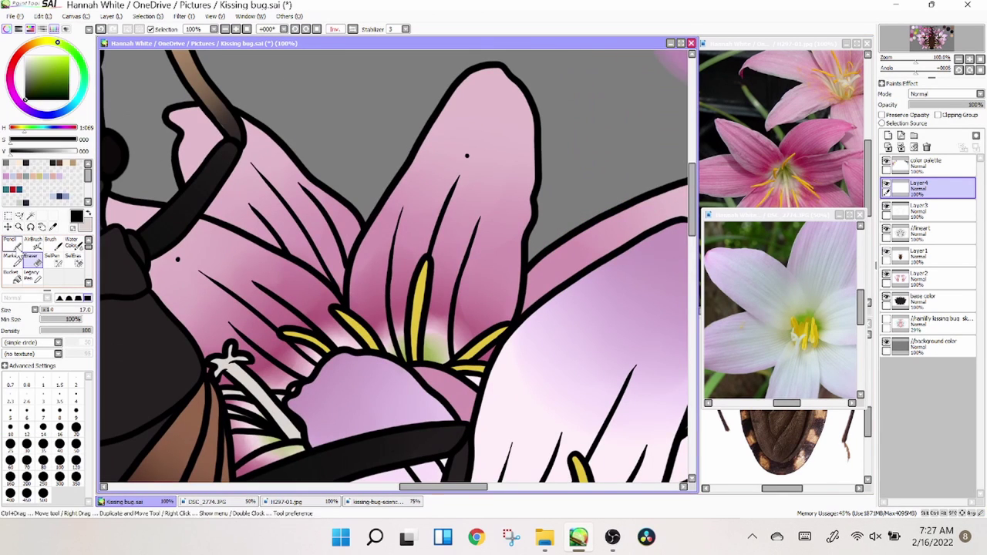
pyautogui.click(921, 208)
pyautogui.click(921, 192)
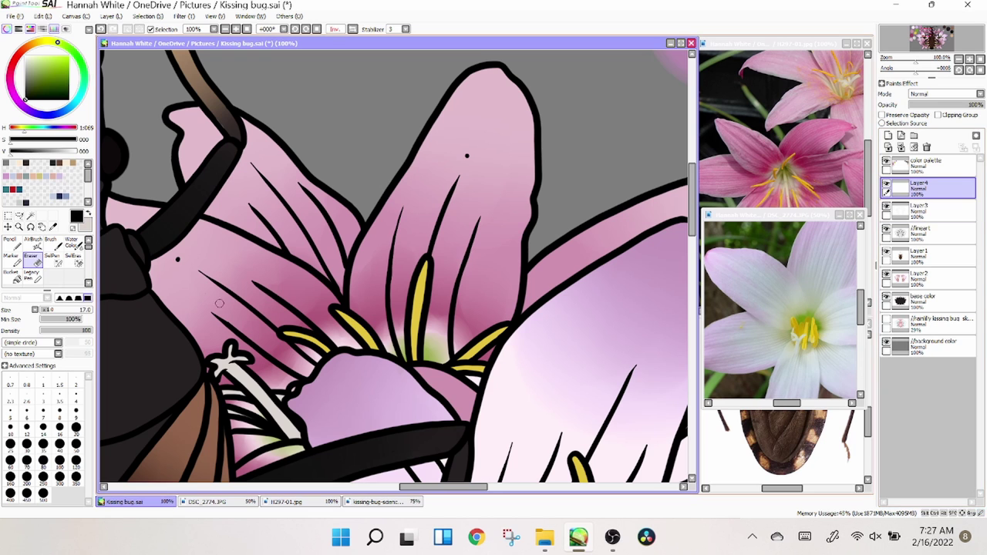
pyautogui.hotkey('ctrl', '-')
pyautogui.hotkey('ctrl', '+')
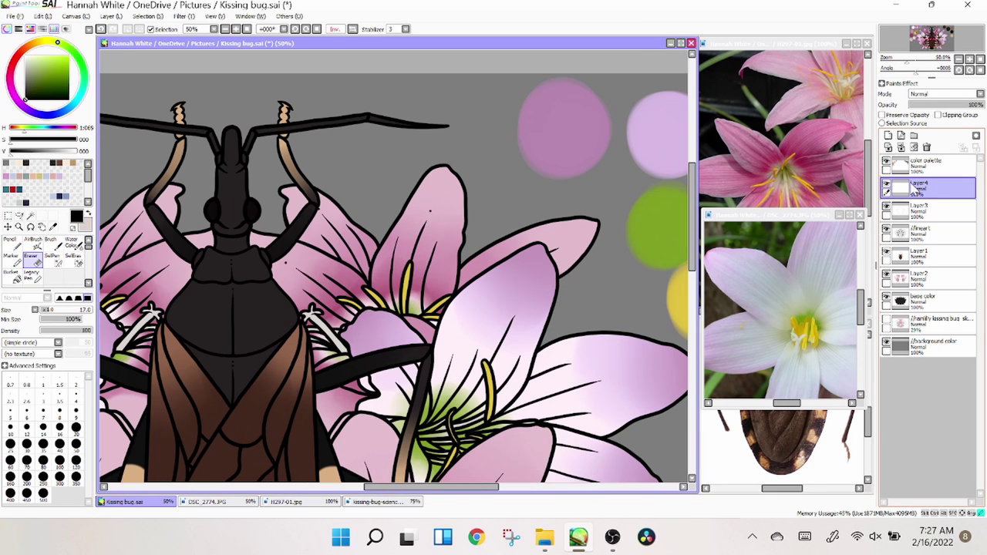
# Step: Copy the petal dots onto Layer5, flipped horizontally and positioned over the opposite upper pink lily
pyautogui.moveTo(534, 125); pyautogui.dragTo(612, 145)
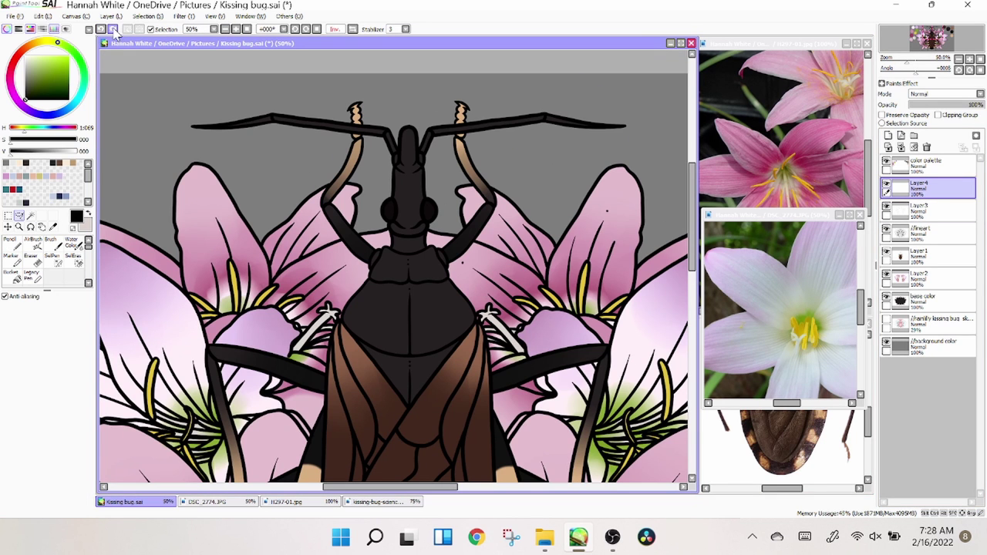
pyautogui.click(9, 241)
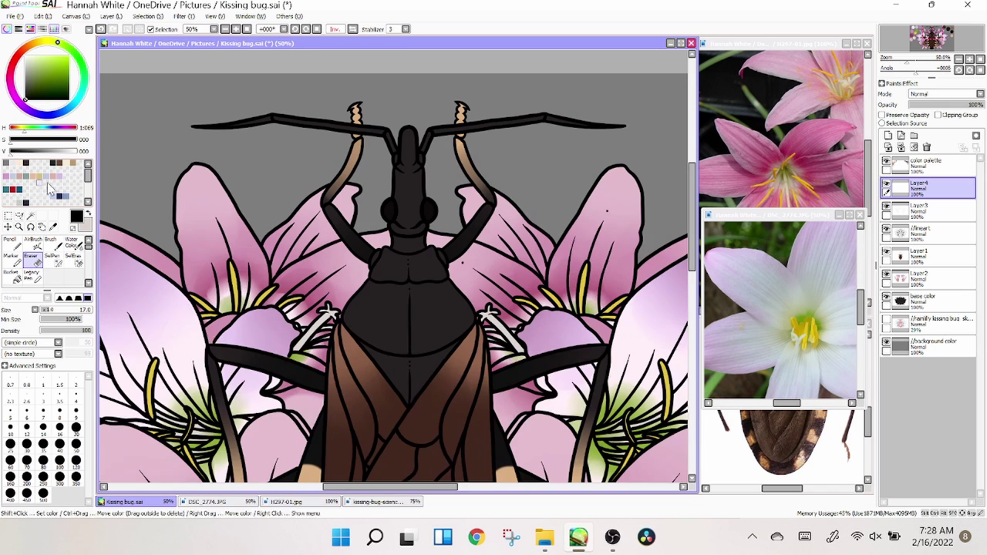
pyautogui.moveTo(334, 189); pyautogui.dragTo(165, 189)
pyautogui.click(215, 16)
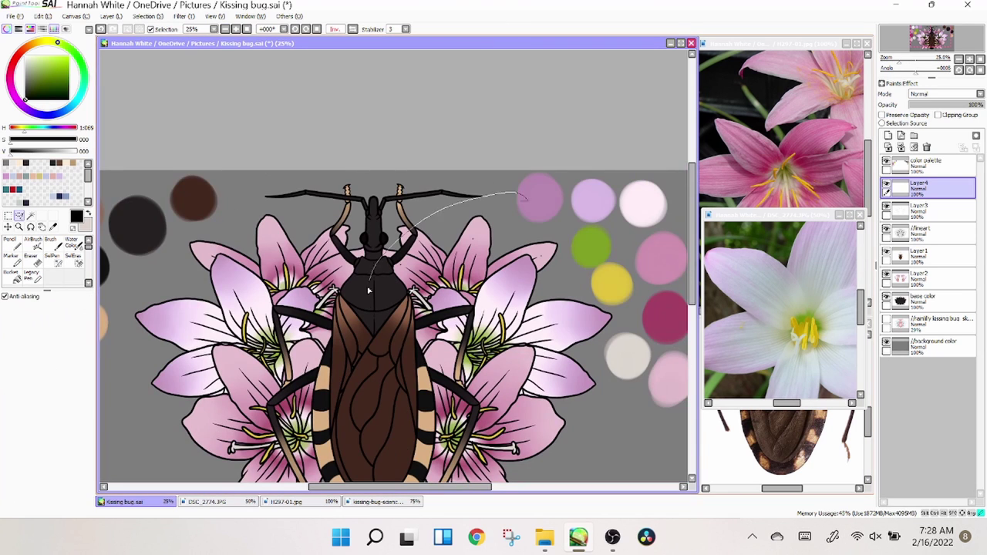
pyautogui.hotkey('ctrl', 'v')
pyautogui.click(111, 16)
pyautogui.click(120, 185)
pyautogui.hotkey('ctrl', '+')
pyautogui.hotkey('ctrl', '+')
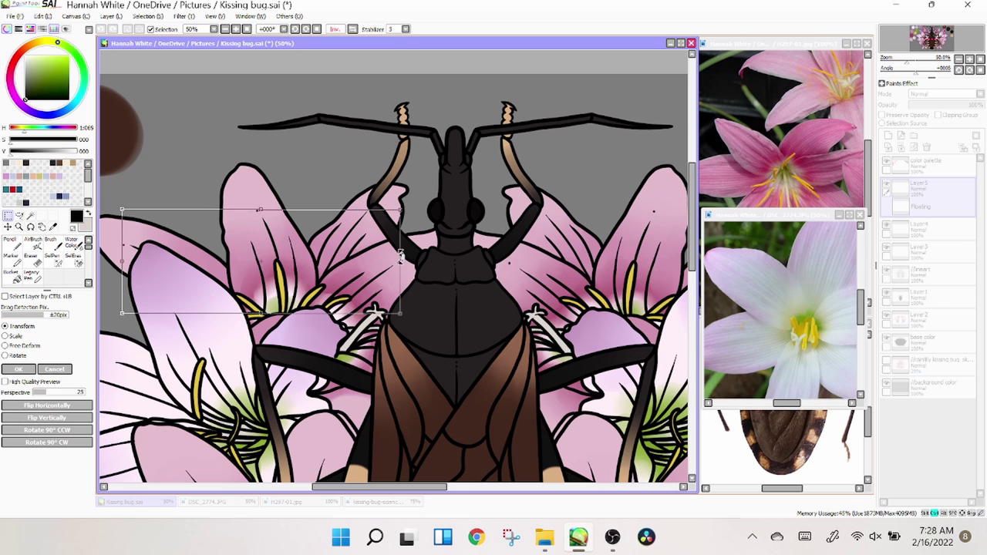
pyautogui.press('Return')
# Step: Combine the mirrored dots on Layer5 with Layer4 and save the illustration
pyautogui.click(235, 29)
pyautogui.press('e')
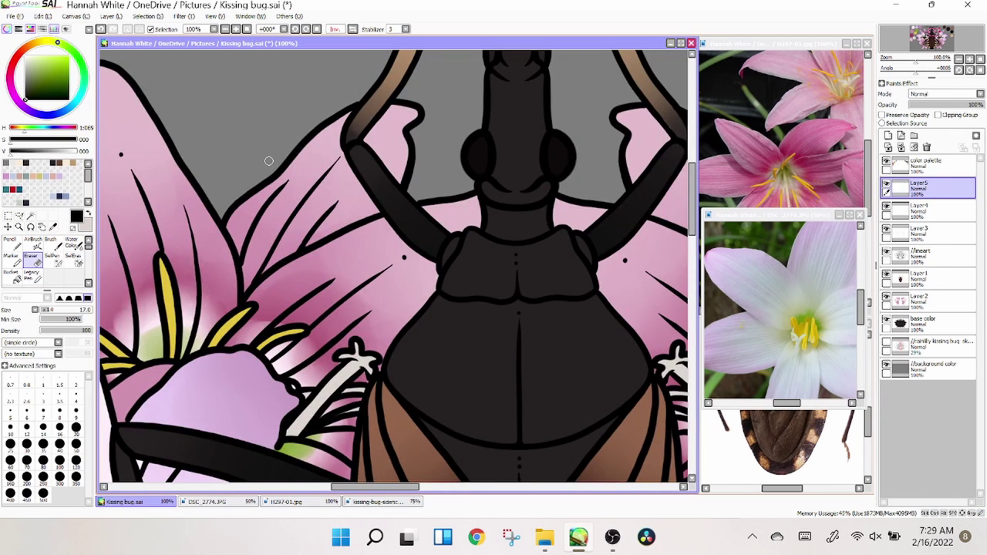
pyautogui.hotkey('ctrl', '-')
pyautogui.hotkey('ctrl', '-')
pyautogui.click(927, 147)
pyautogui.click(245, 30)
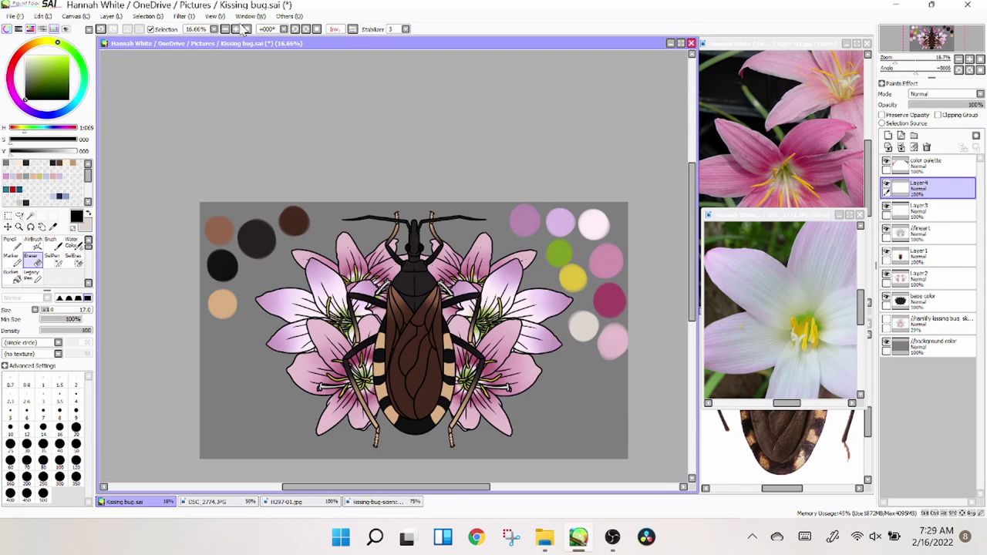
pyautogui.click(13, 16)
pyautogui.press('Escape')
# Step: Draw black dots on the petals of the purple-white and lower pink lilies on one side with the Pencil at size 17
pyautogui.hotkey('ctrl', '+')
pyautogui.hotkey('ctrl', '+')
pyautogui.hotkey('ctrl', '+')
pyautogui.moveTo(249, 220); pyautogui.dragTo(274, 310)
pyautogui.press('n')
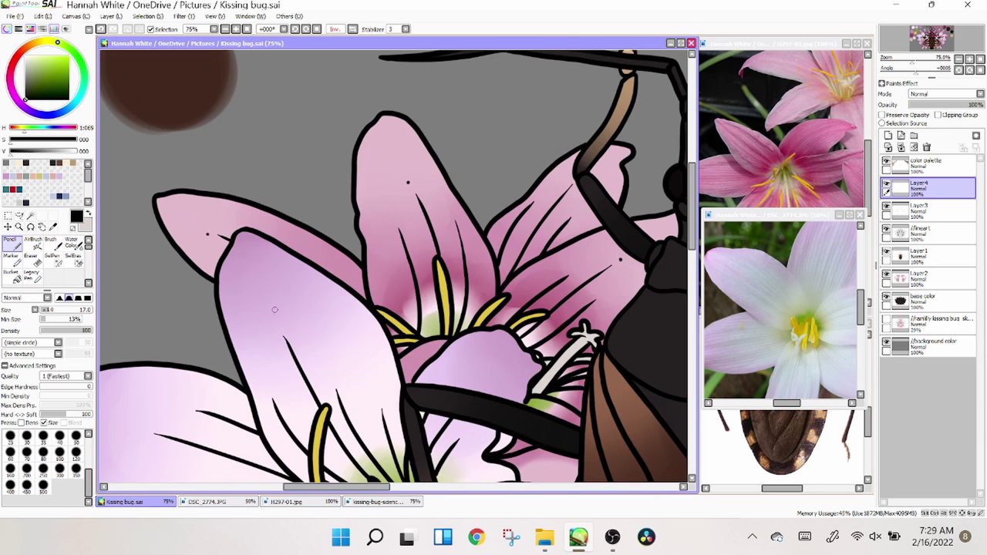
pyautogui.moveTo(692, 247); pyautogui.dragTo(689, 287)
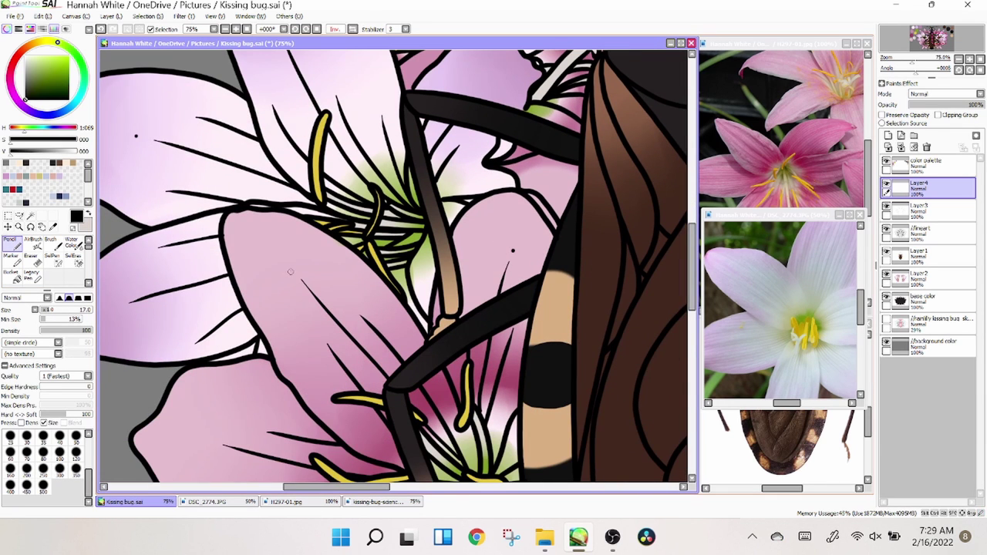
pyautogui.scroll(-4, 369, 378)
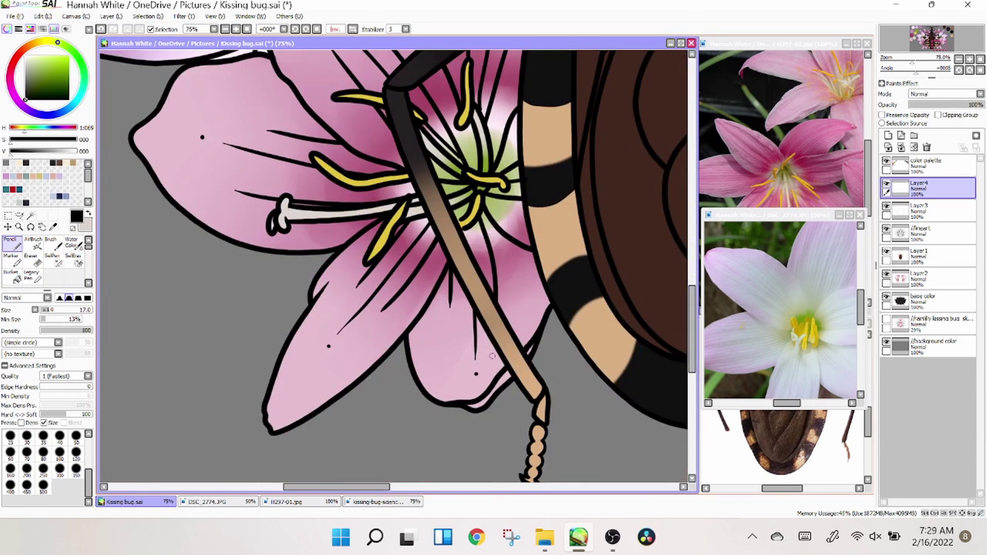
# Step: Copy the remaining petal dots onto Layer5 for the opposite lilies and return the canvas to the normal, unmirrored view
pyautogui.press('-')
pyautogui.press('-')
pyautogui.press('-')
pyautogui.press('-')
pyautogui.press('-')
pyautogui.press('m')
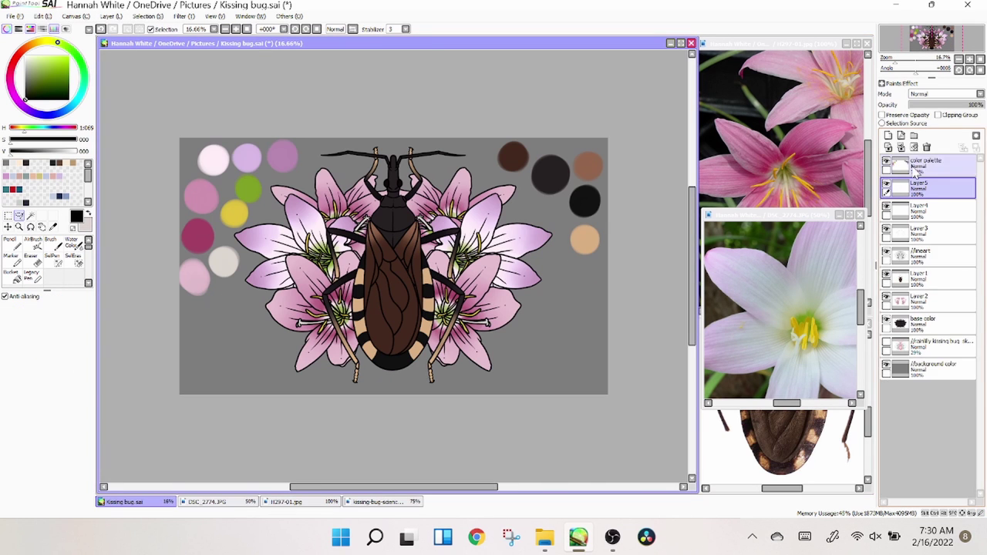
# Step: Merge Layer5, Layer4 and Layer3 down into the lineart layer
pyautogui.hotkey('ctrl', 'e')
pyautogui.hotkey('ctrl', 'e')
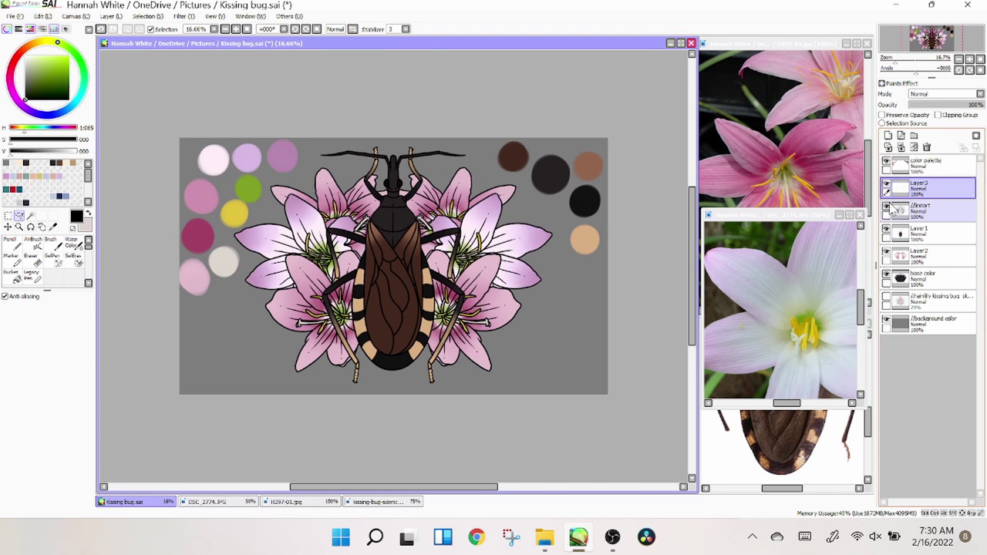
pyautogui.hotkey('ctrl', 'e')
# Step: Save the illustration and hide the color palette layer
pyautogui.hotkey('ctrl', 's')
pyautogui.click(886, 164)
pyautogui.click(16, 16)
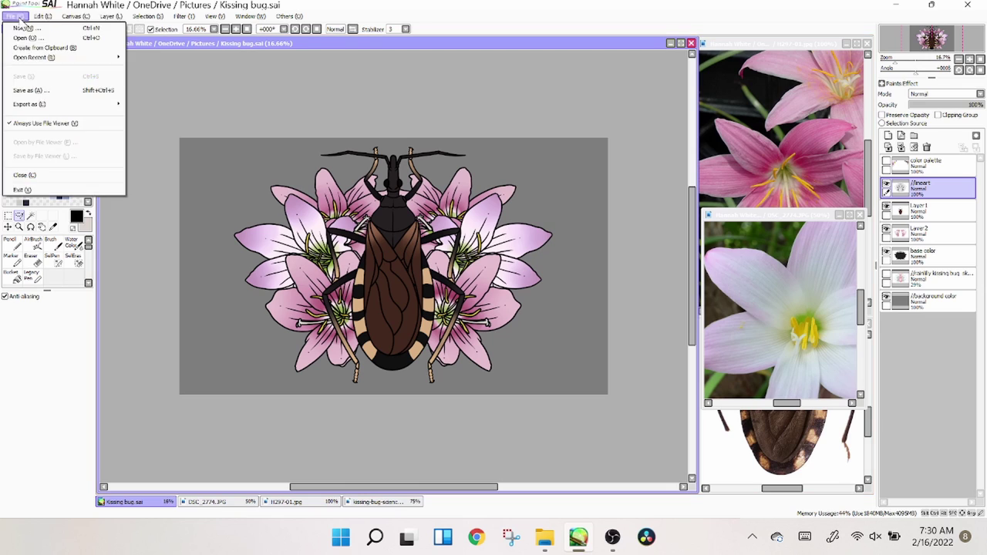